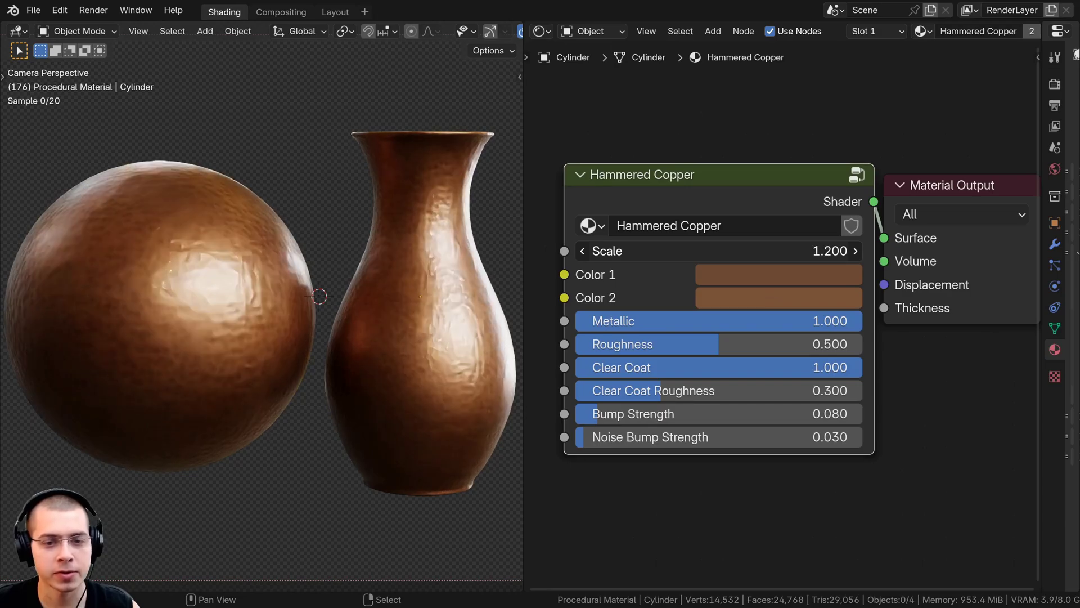
Set the Hammered Copper node group's Scale to 1.000 and adjust its copper colors.
left_click_drag(718, 251, 752, 251)
right_click(753, 251)
left_click(753, 281)
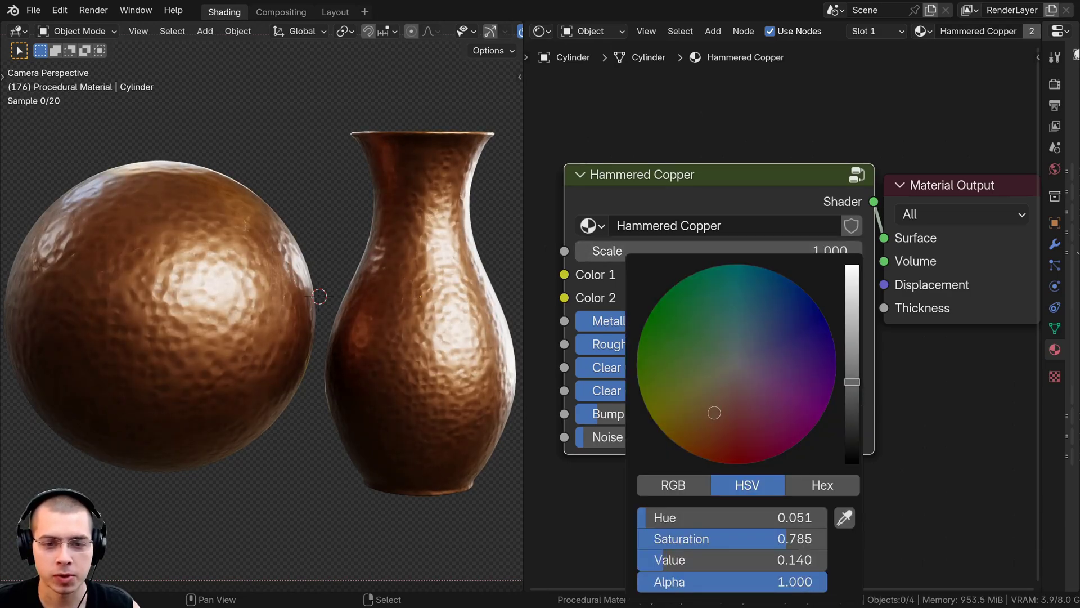
left_click_drag(663, 560, 693, 560)
left_click(821, 278)
left_click(744, 301)
Try different surface slider values on the Hammered Copper node group, including Roughness and Bump Strength.
left_click_drag(743, 327, 757, 348)
left_click_drag(663, 344, 662, 391)
left_click_drag(592, 414, 590, 438)
middle_click_drag(733, 193, 725, 192)
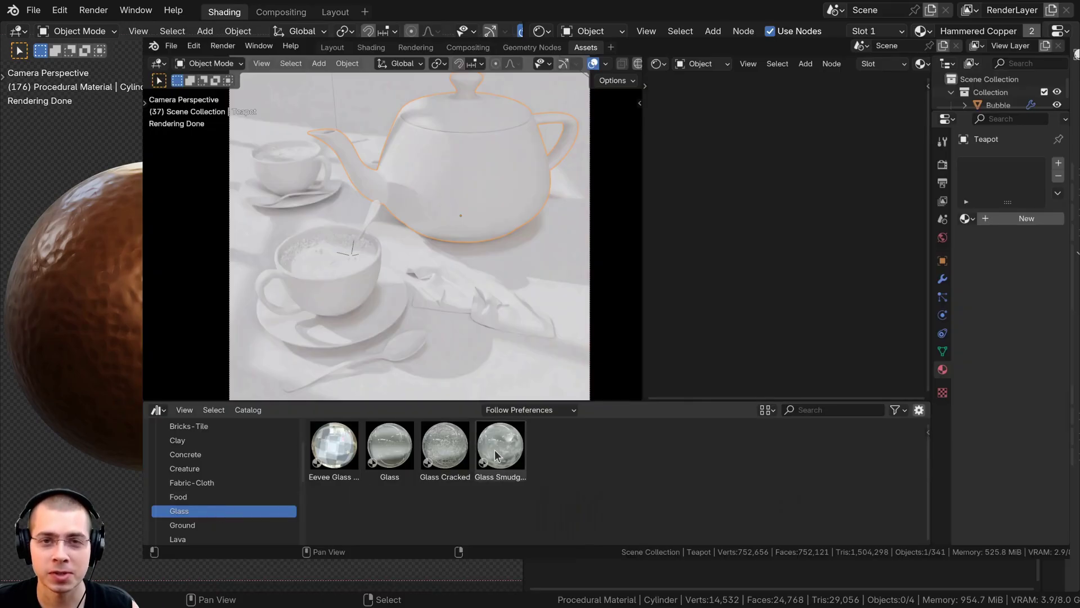
Apply the Glass material to the cups and Wood 1 to the table, and bring the table's material node into view.
left_click_drag(392, 445, 297, 208)
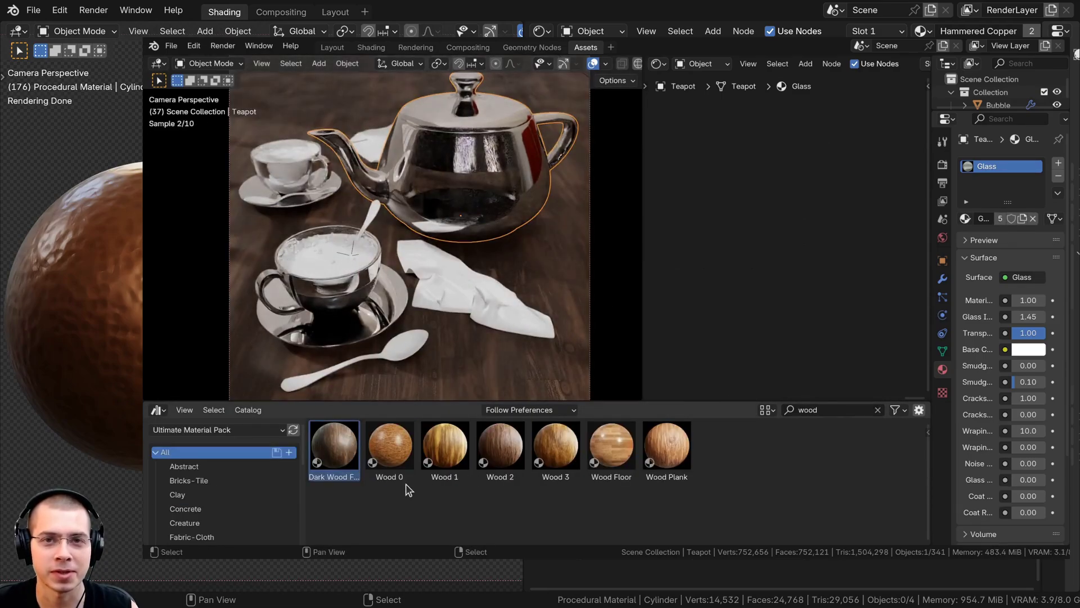
left_click_drag(564, 269, 564, 270)
left_click_drag(437, 444, 551, 281)
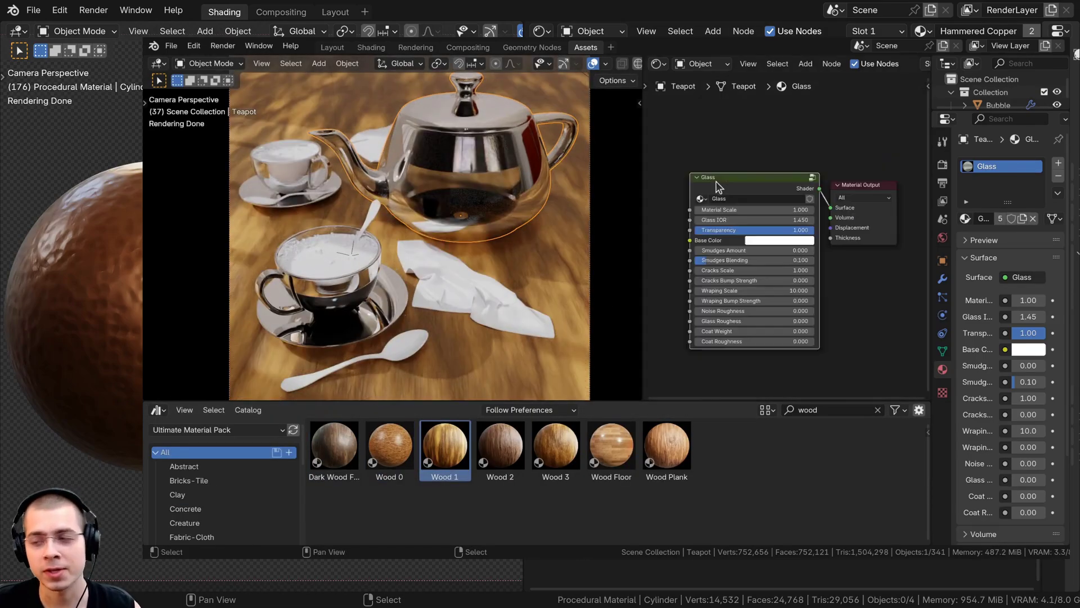
right_click(562, 281)
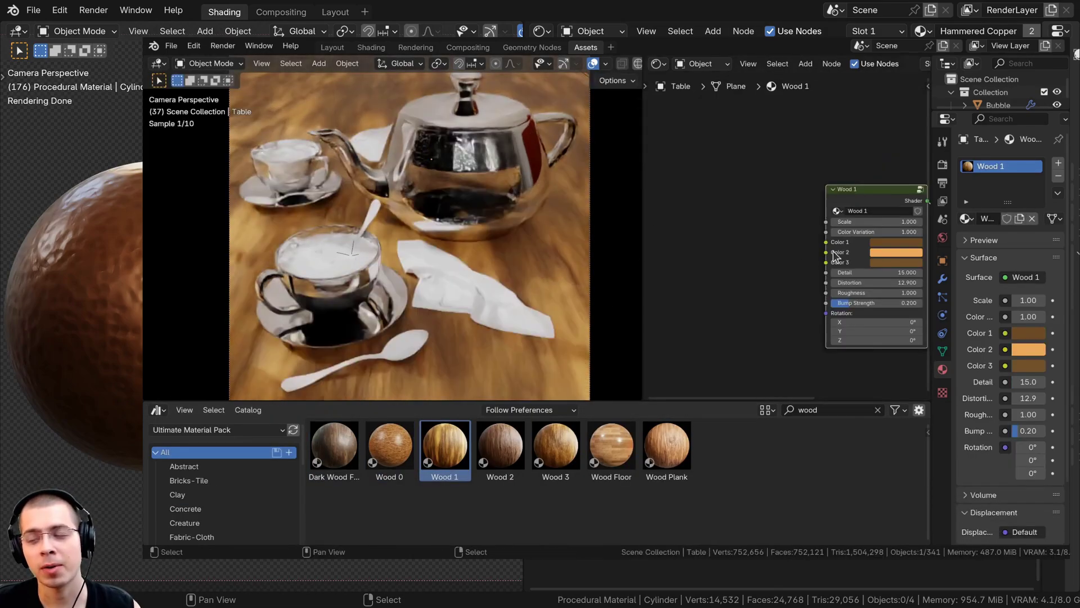
middle_click_drag(869, 225, 736, 216)
left_click_drag(737, 215, 746, 214)
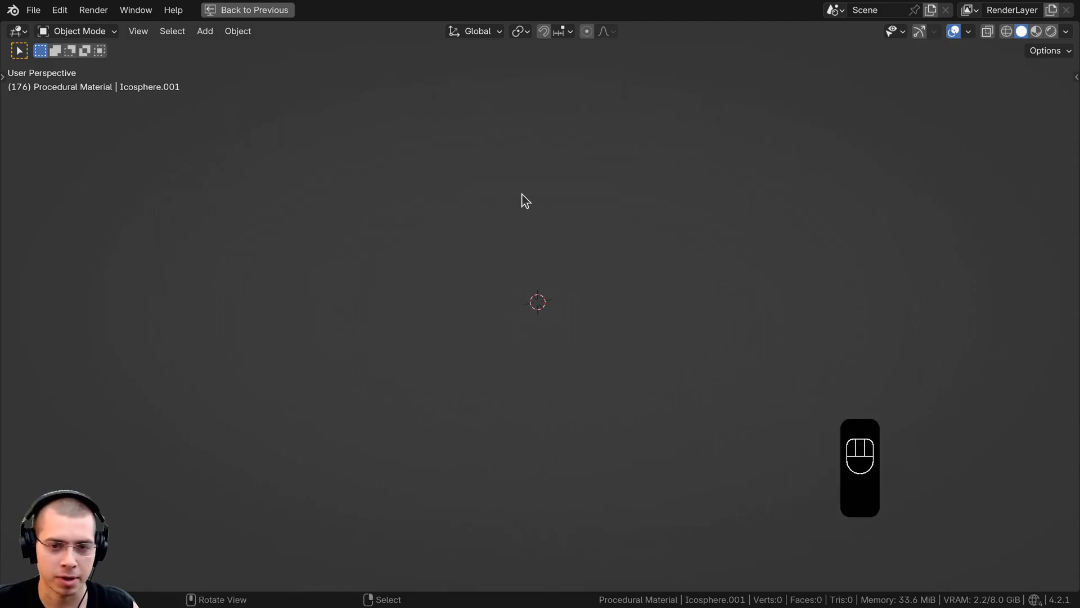
Add an ico sphere with 6 subdivisions and shade it smooth.
key("shift+a")
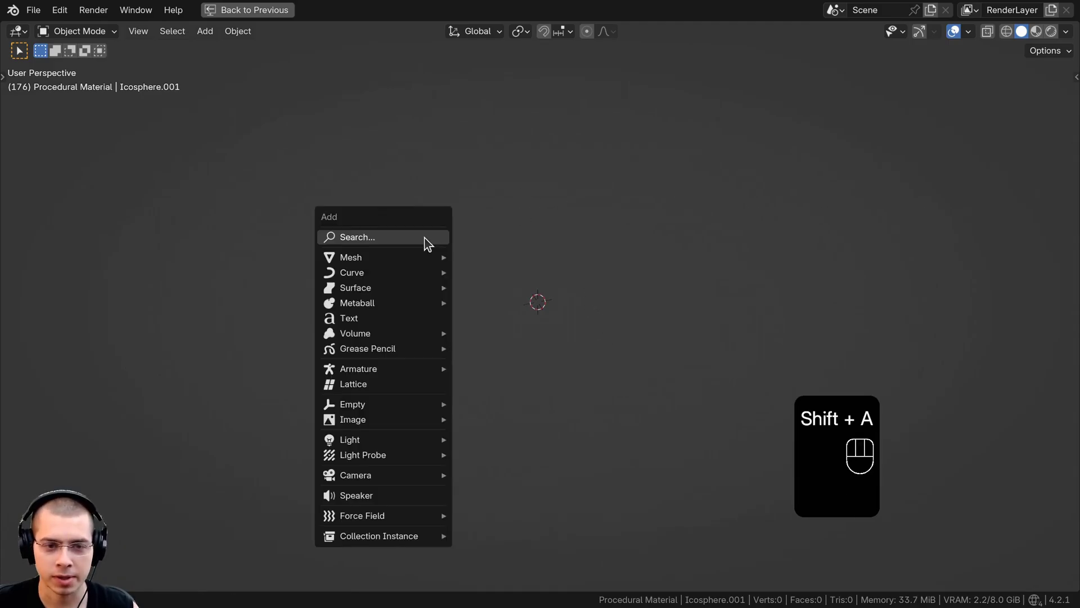
mouse_move(401, 260)
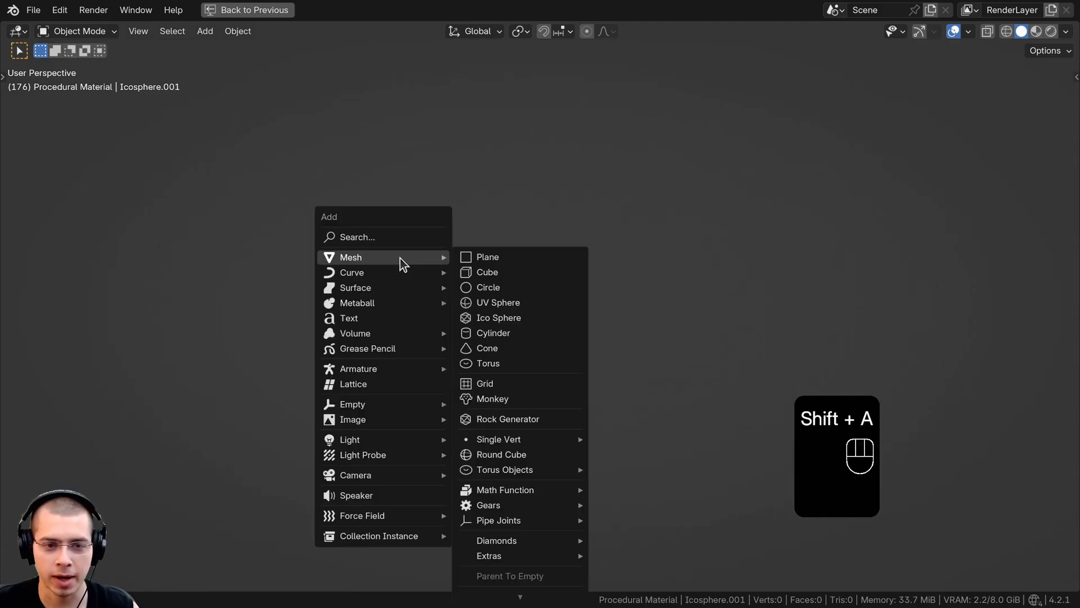
left_click(512, 319)
left_click(13, 578)
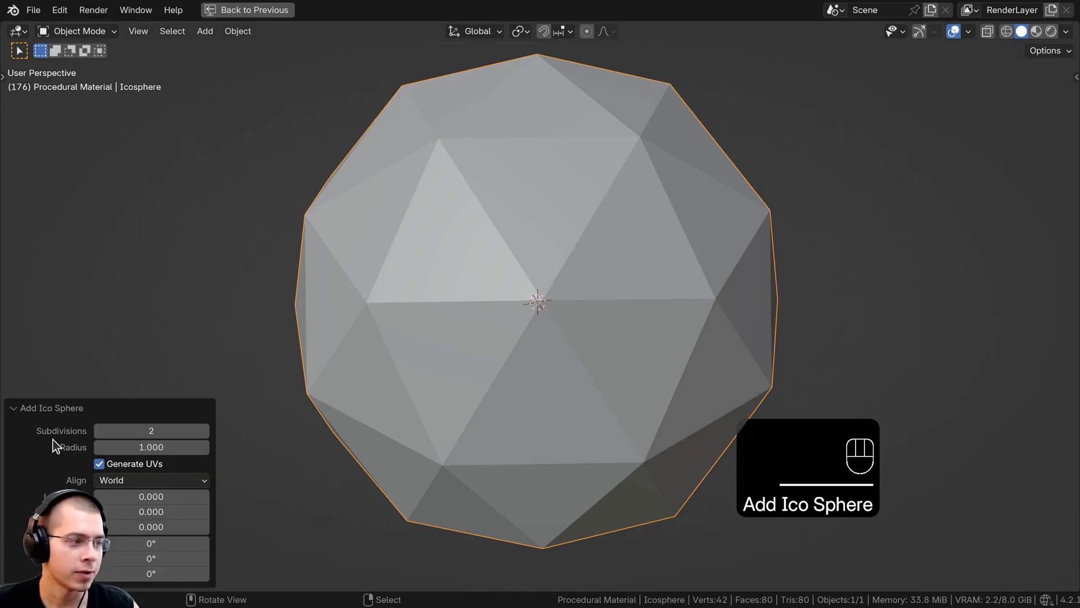
left_click(206, 430)
left_click(206, 431)
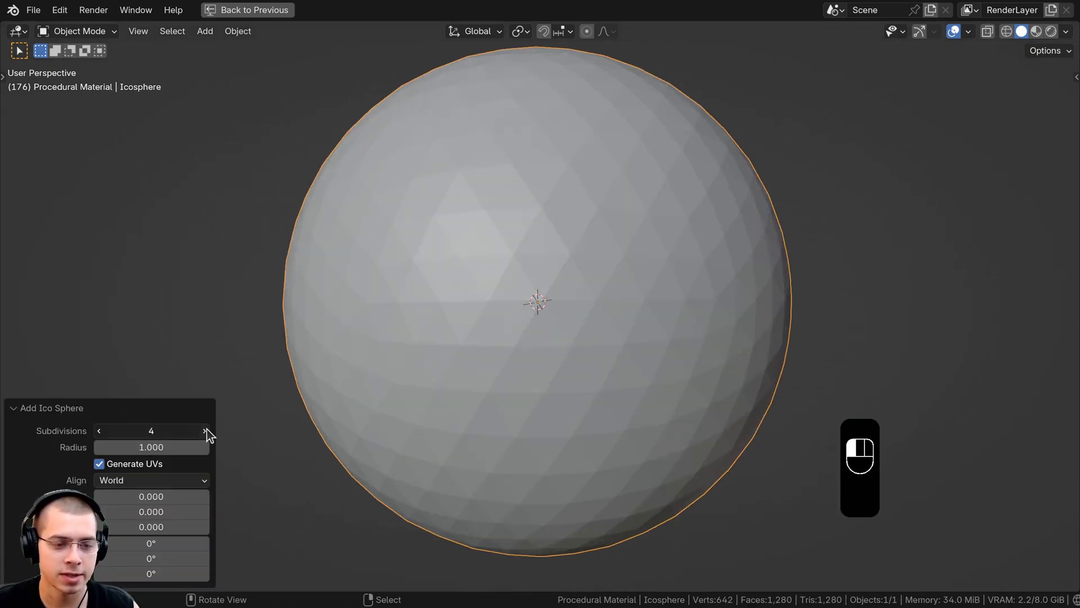
left_click(206, 430)
left_click(206, 430)
left_click(45, 410)
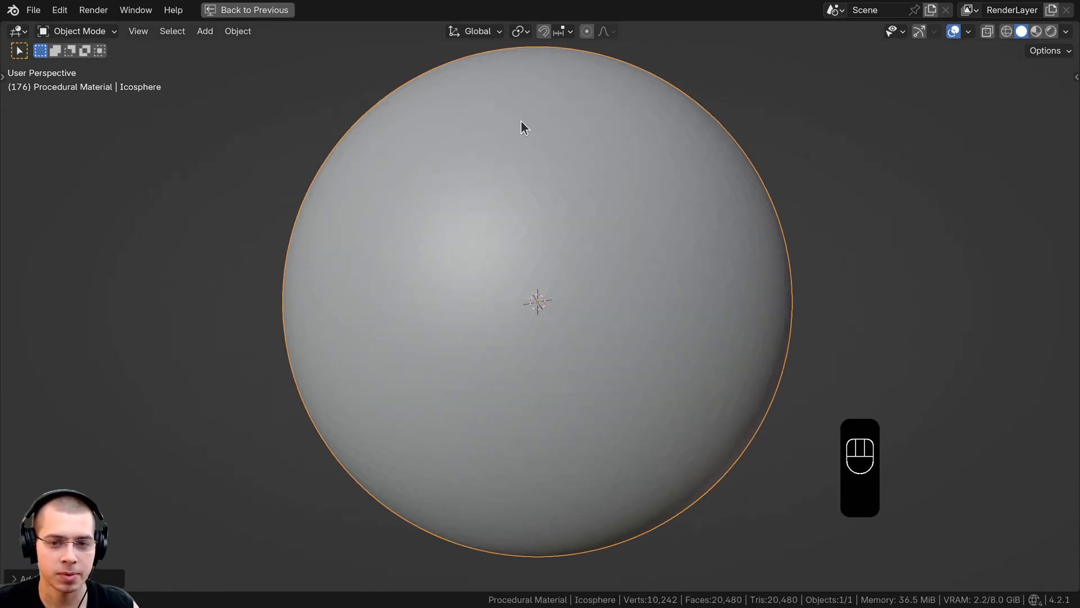
key("w")
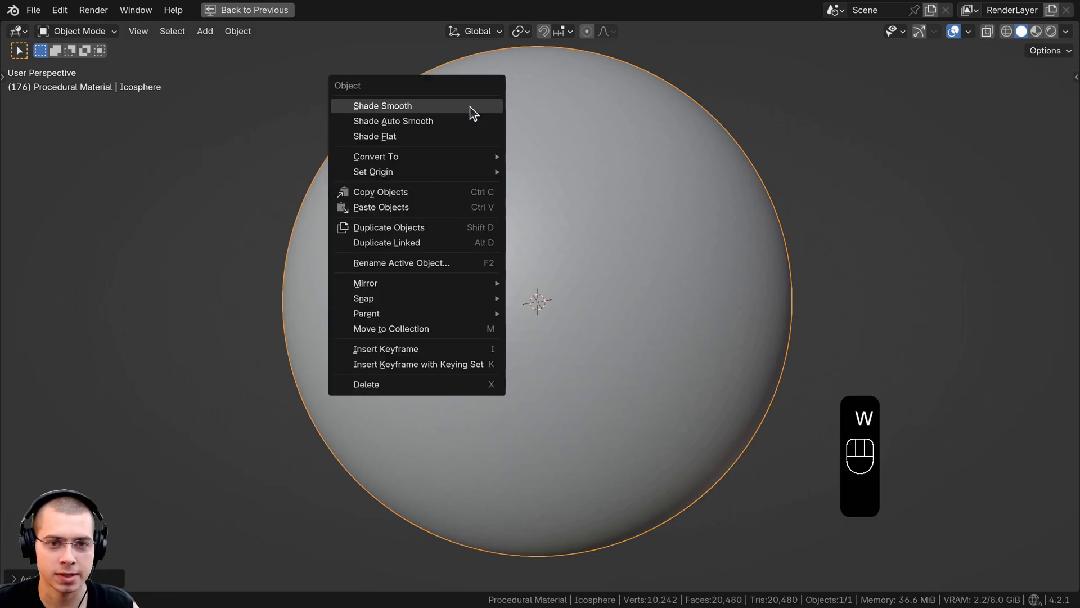
left_click(399, 107)
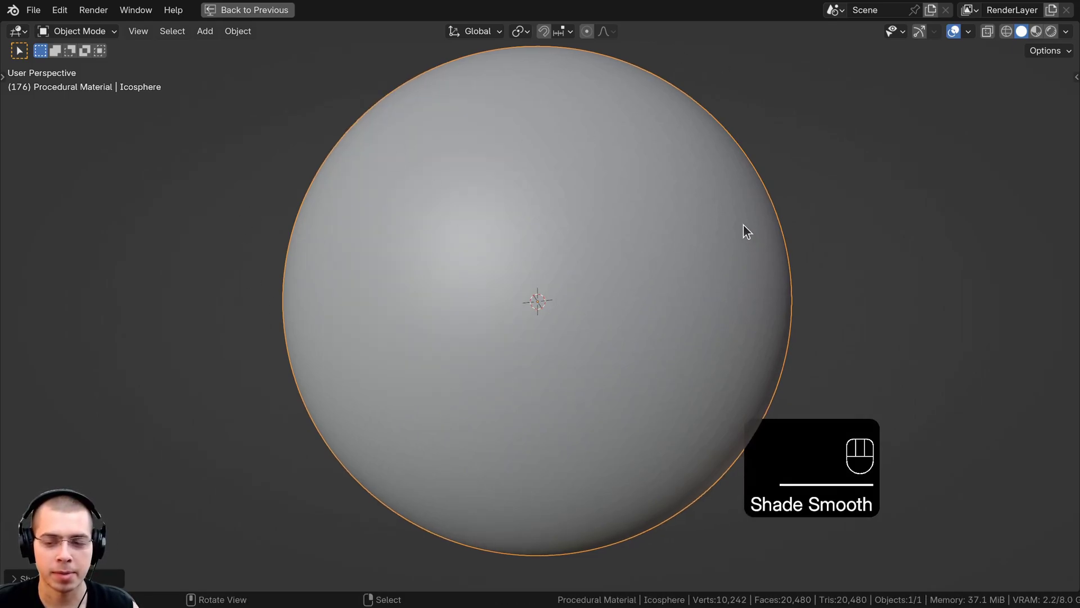
Scale the ico sphere down by 0.2 and apply its scale.
scroll(788, 246, "down", 2)
type("s")
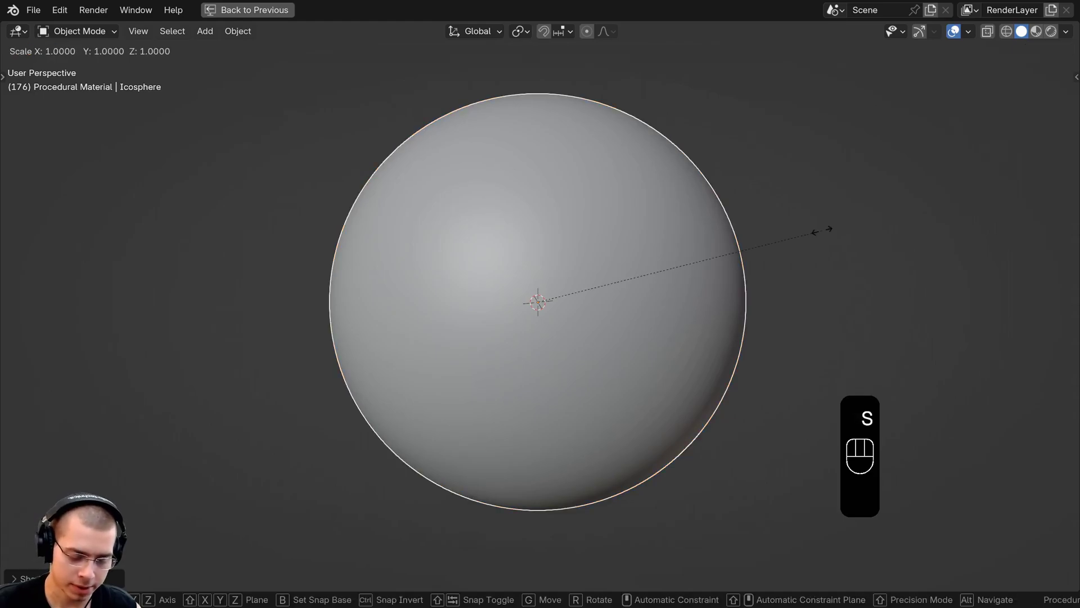
type(".2")
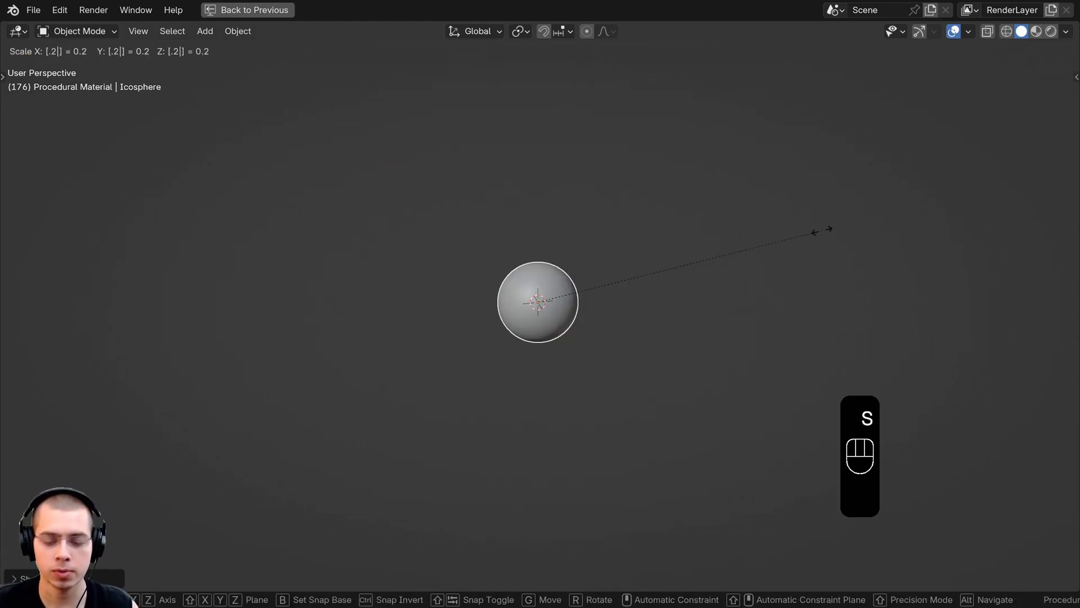
left_click(823, 231)
scroll(506, 237, "up", 4)
key("ctrl+a")
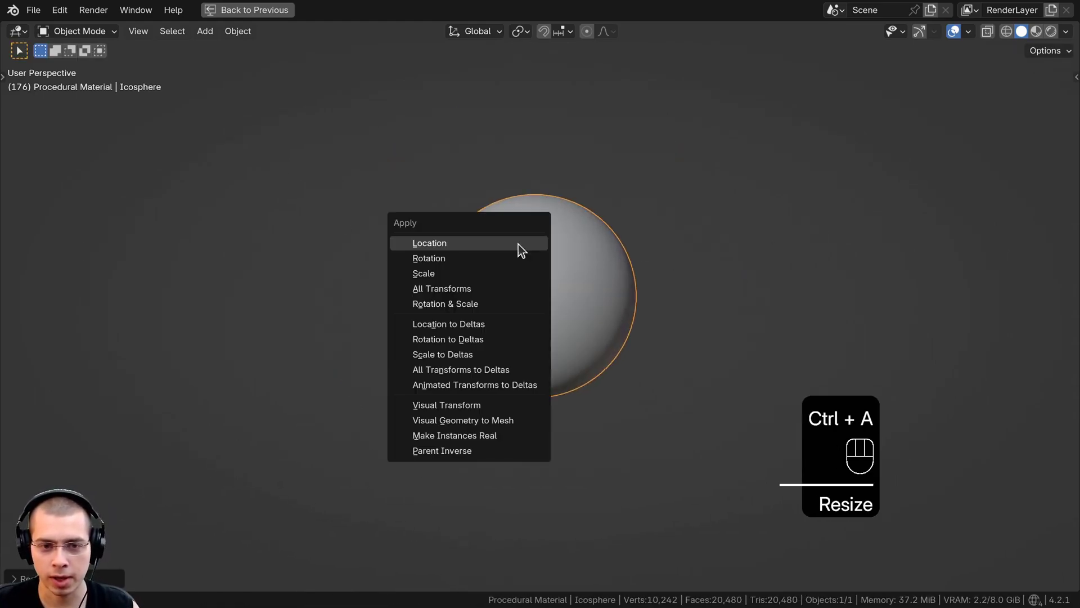
left_click(538, 270)
Add a cylinder and scale its mesh down in Edit Mode to about half the sphere's width.
middle_click_drag(511, 239, 482, 253, "shift")
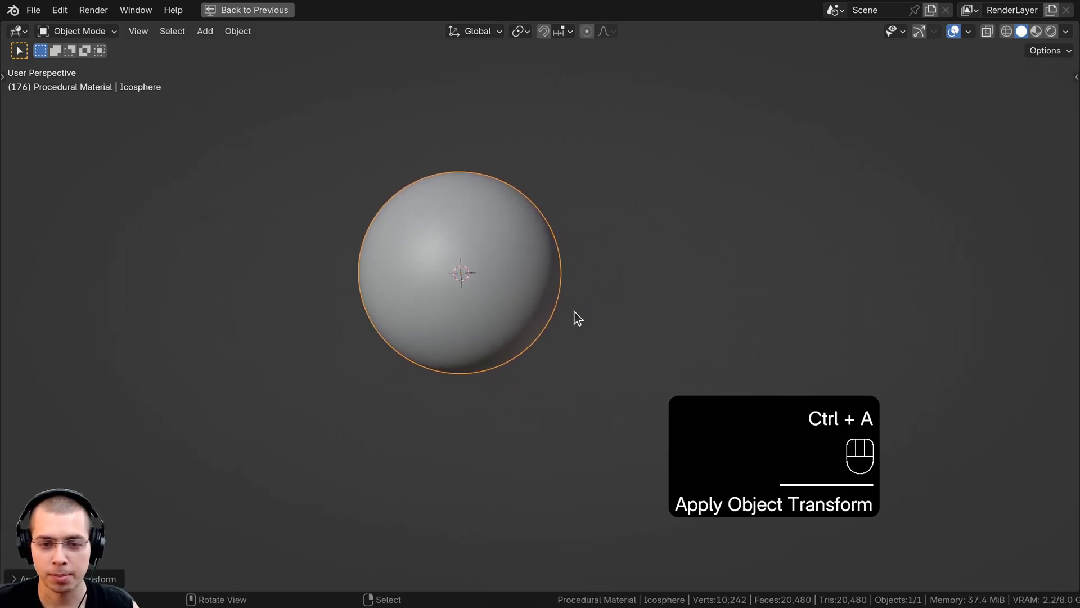
middle_click_drag(542, 234, 490, 258, "shift")
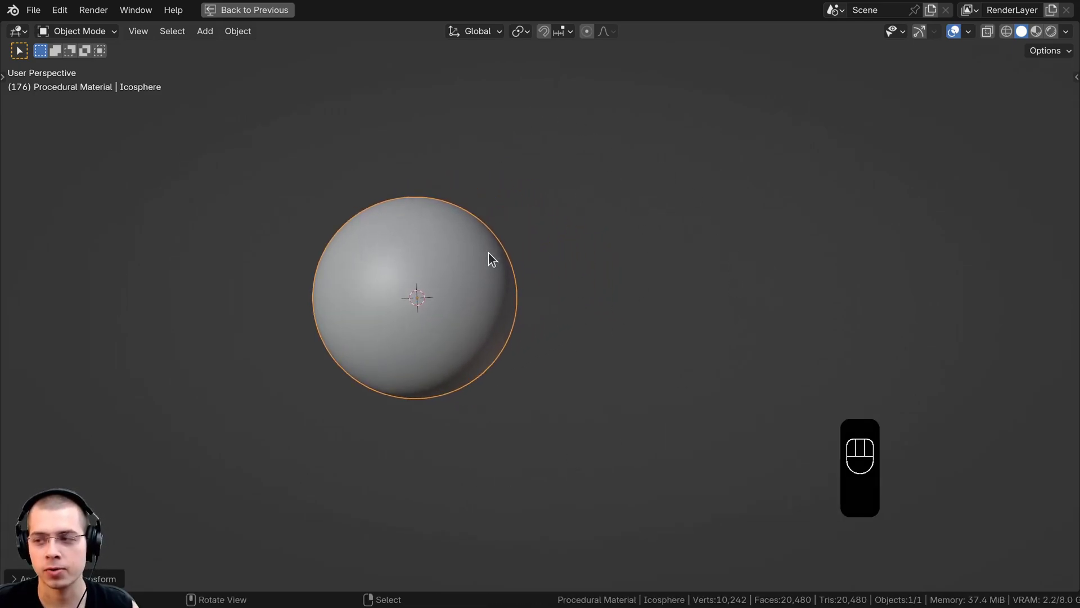
scroll(543, 296, "up", 2)
scroll(546, 281, "down", 1)
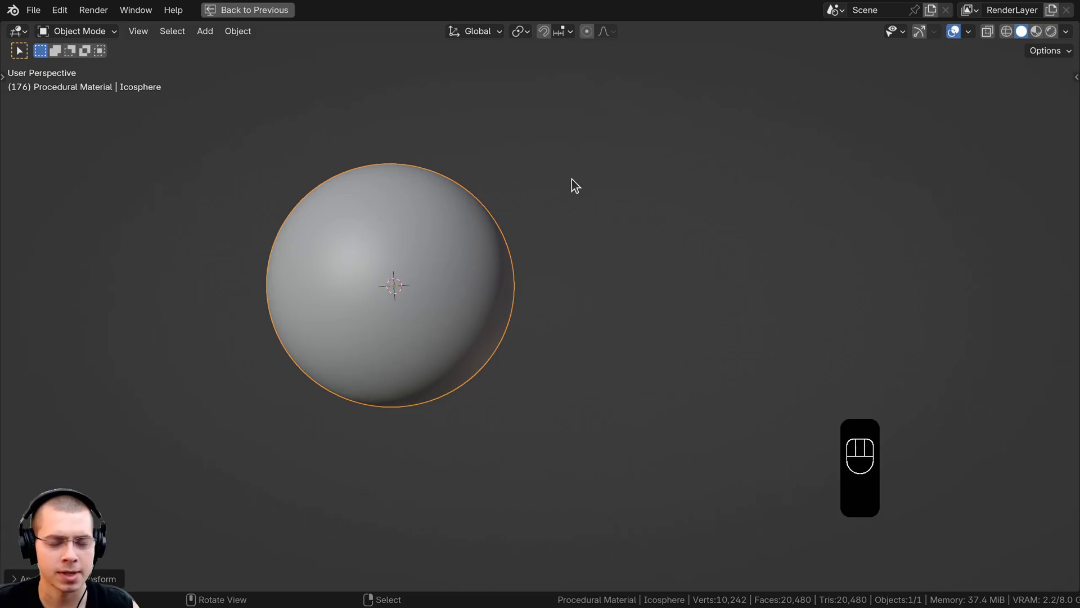
key("shift+a")
mouse_move(543, 196)
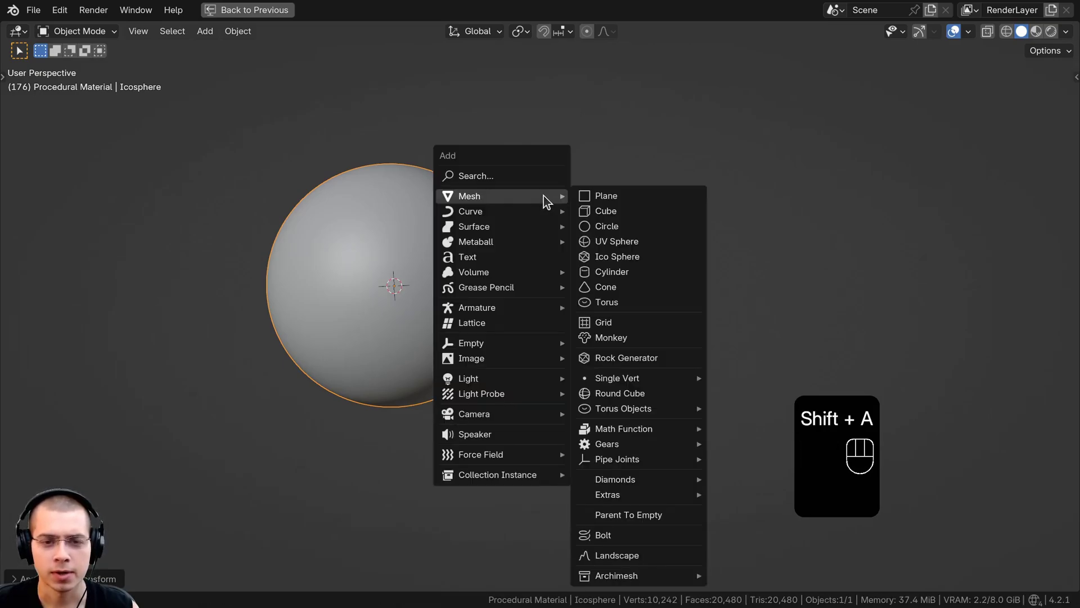
left_click(611, 272)
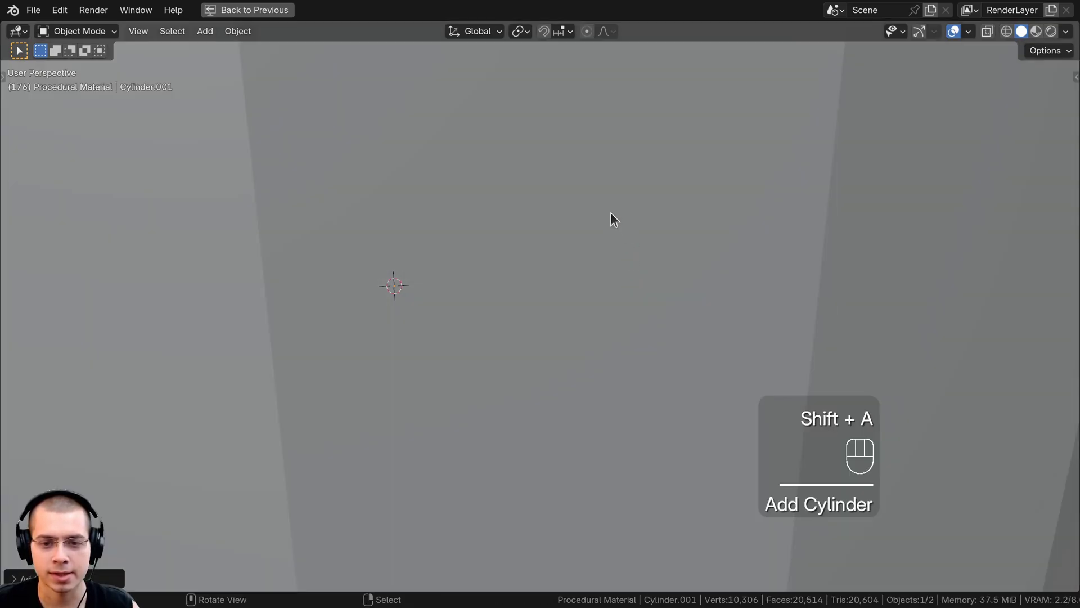
scroll(591, 231, "down", 2)
key("Tab")
key("KP_1")
scroll(840, 196, "up", 1)
key("s")
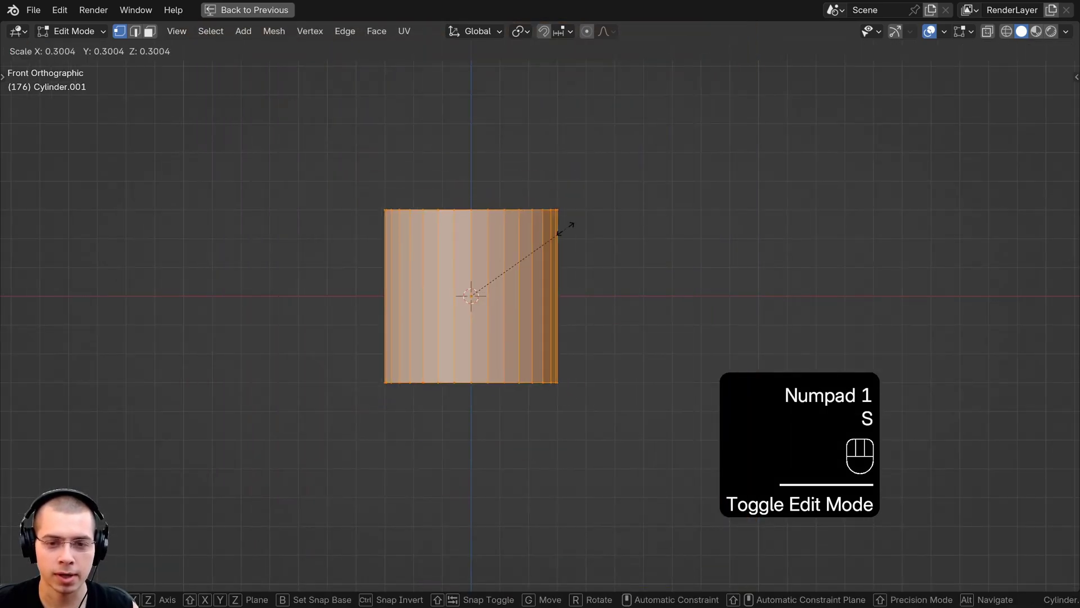
left_click(497, 261)
Move the cylinder object along the X axis so it stands beside the sphere.
scroll(506, 304, "up", 3)
key("Tab")
key("g")
key("x")
left_click(693, 300)
mouse_move(694, 300)
middle_mouse_down()
mouse_move(659, 299)
mouse_move(730, 299)
middle_mouse_up()
In front wireframe view, select the cylinder's top ring of vertices and lower it along Z to leave a thin base.
key("Tab")
key("KP_1")
key("z")
left_click(347, 244)
middle_click_drag(424, 251, 361, 253, "shift")
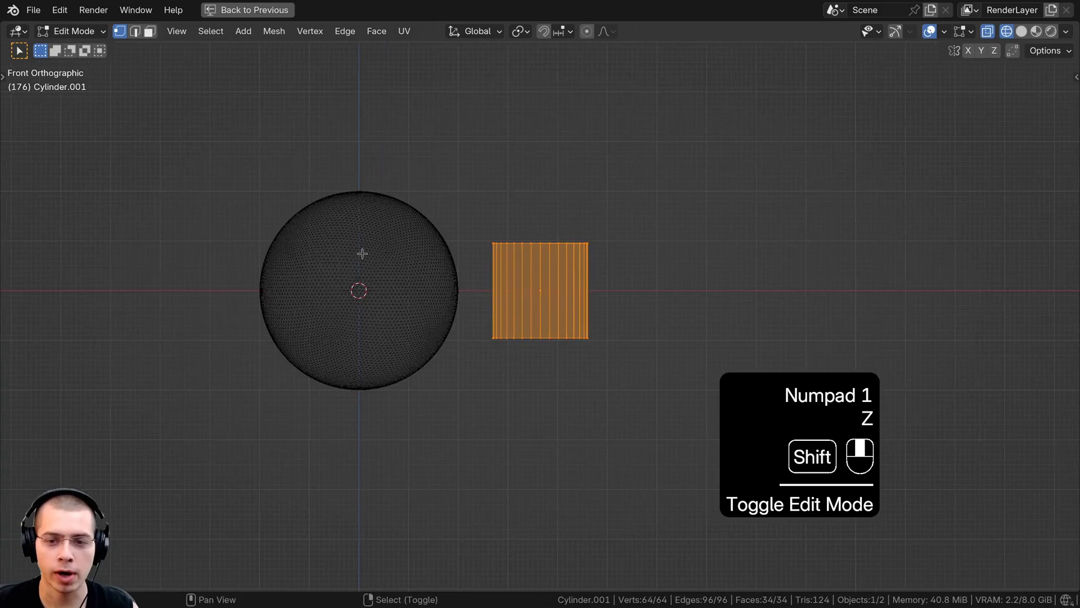
scroll(362, 254, "up", 3)
key("a")
key("b")
left_click_drag(374, 77, 801, 287)
scroll(722, 260, "up", 1)
scroll(722, 259, "up", 1)
key("g")
key("z")
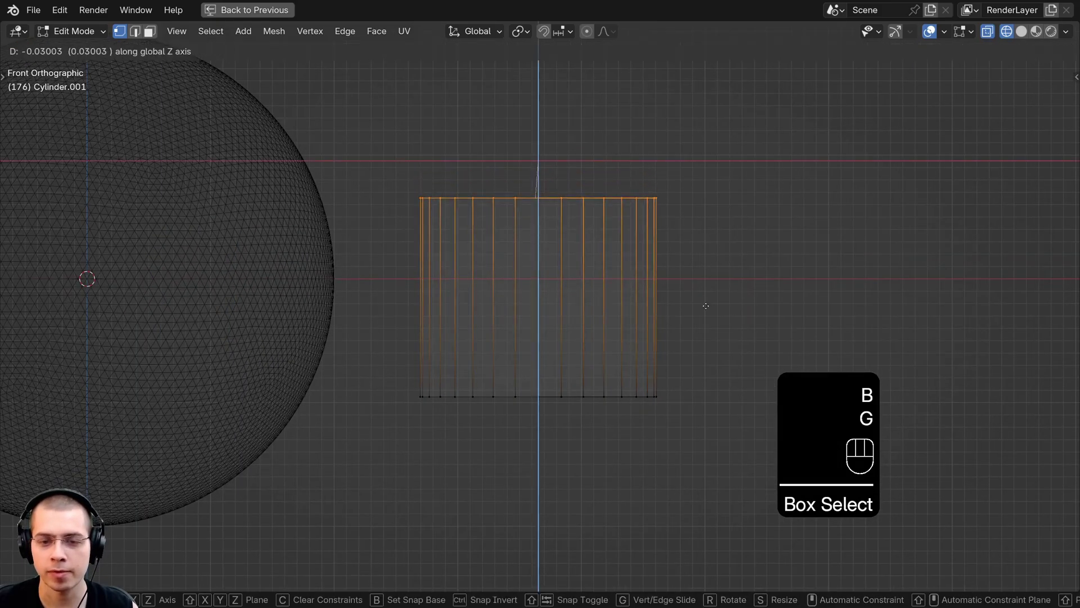
left_click(703, 442)
Extrude the base's top ring upward twice, scaling each new ring outward to form the vase's flared lower body.
key("e")
left_click(661, 365)
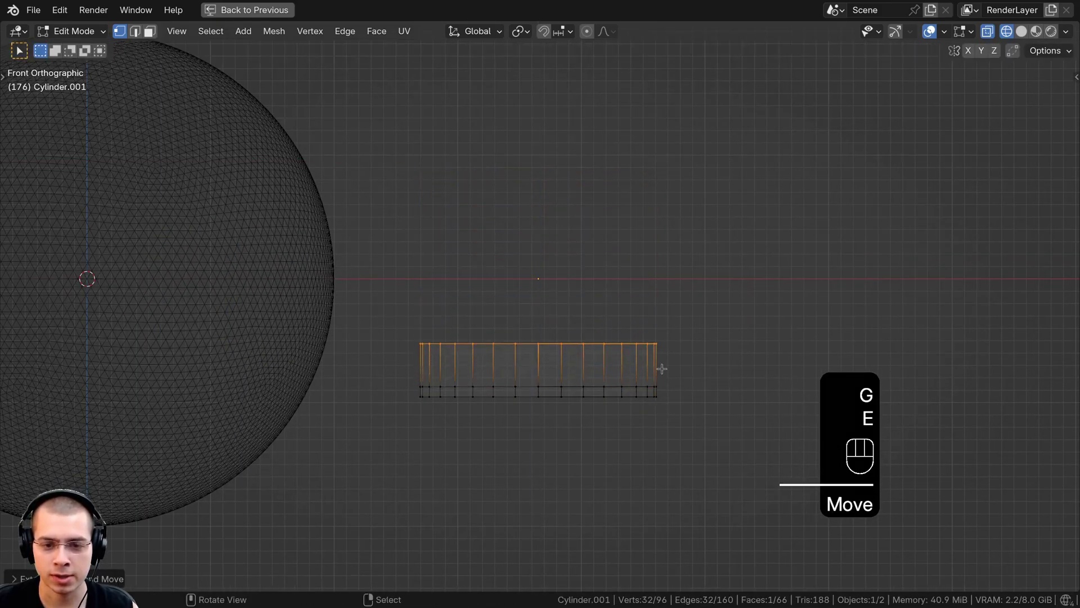
key("s")
left_click(668, 389)
middle_click_drag(652, 388, 651, 426, "shift")
key("e")
left_click(656, 328)
key("s")
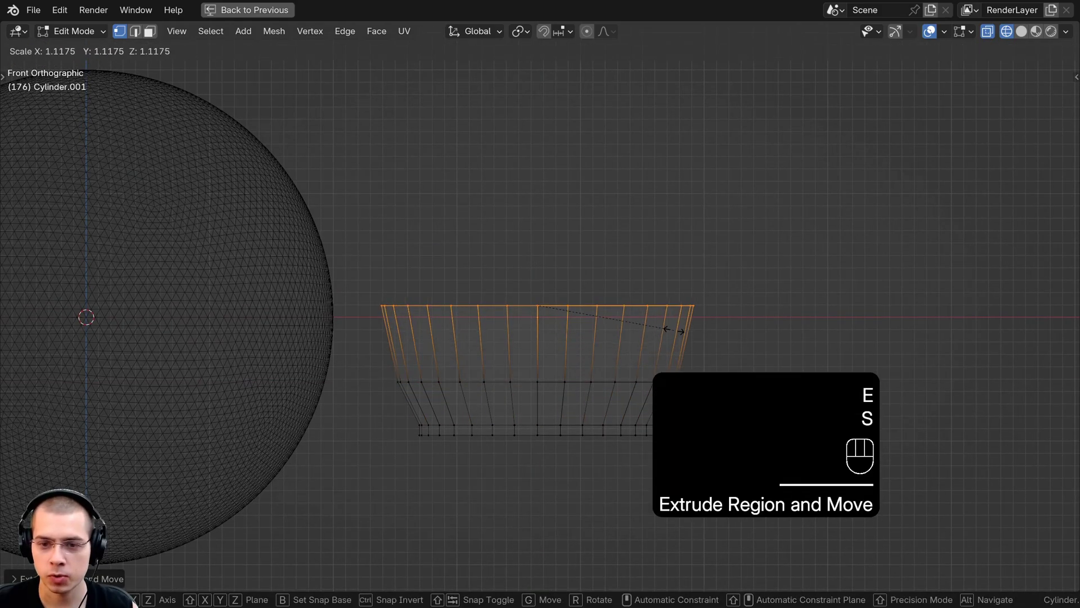
left_click(672, 324)
Extrude the top ring upward twice more, scaling each new ring inward to narrow the vase toward its neck.
middle_click_drag(662, 343, 646, 429, "shift")
key("e")
left_click(647, 299)
key("s")
left_click(687, 266)
middle_click_drag(676, 262, 674, 329, "shift")
key("e")
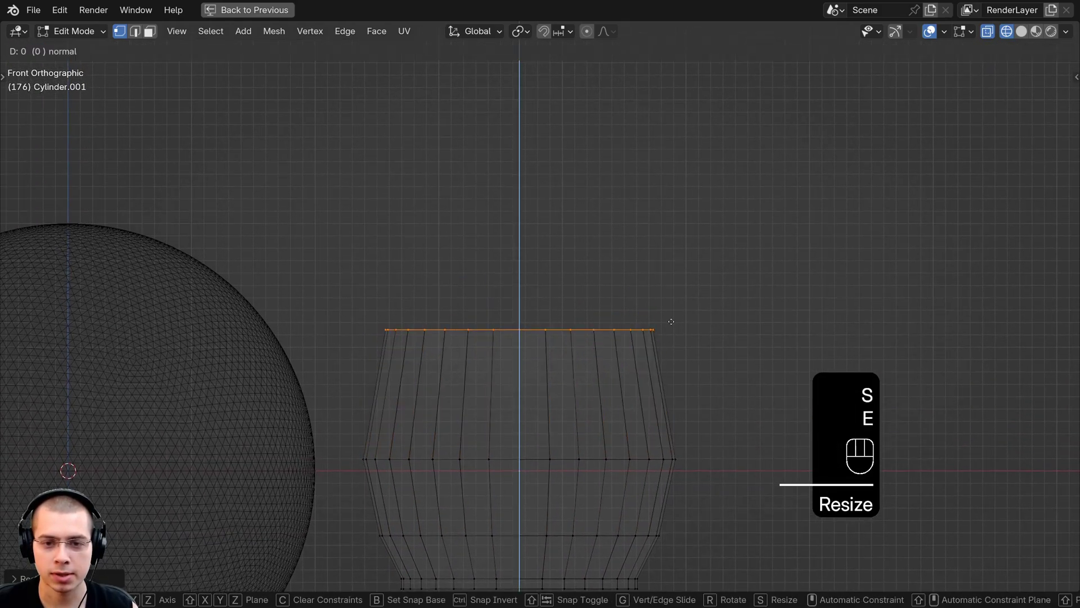
left_click(660, 238)
key("s")
left_click(632, 251)
key("z")
Inspect the finished vase's mesh in Edit Mode from several angles with all geometry selected.
key("Tab")
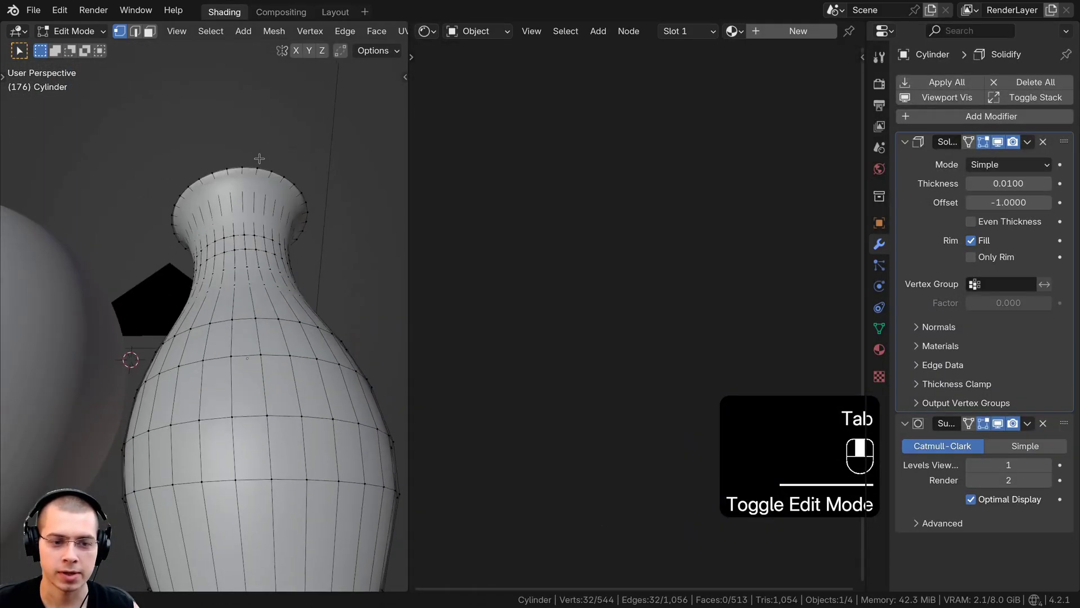
key("a")
key("a")
middle_click_drag(257, 293, 254, 363)
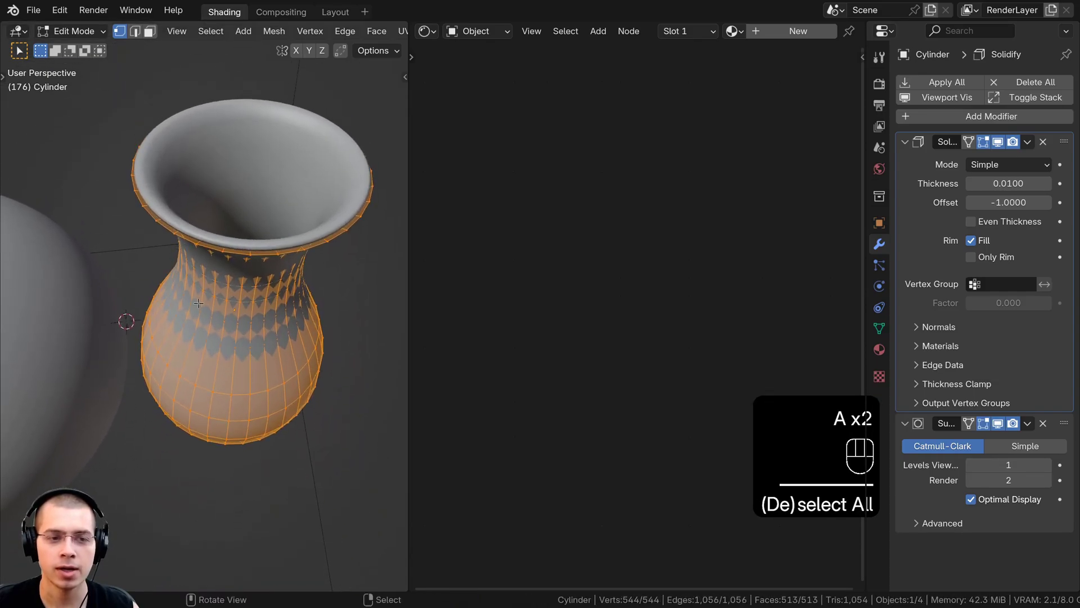
middle_click_drag(271, 209, 465, 243)
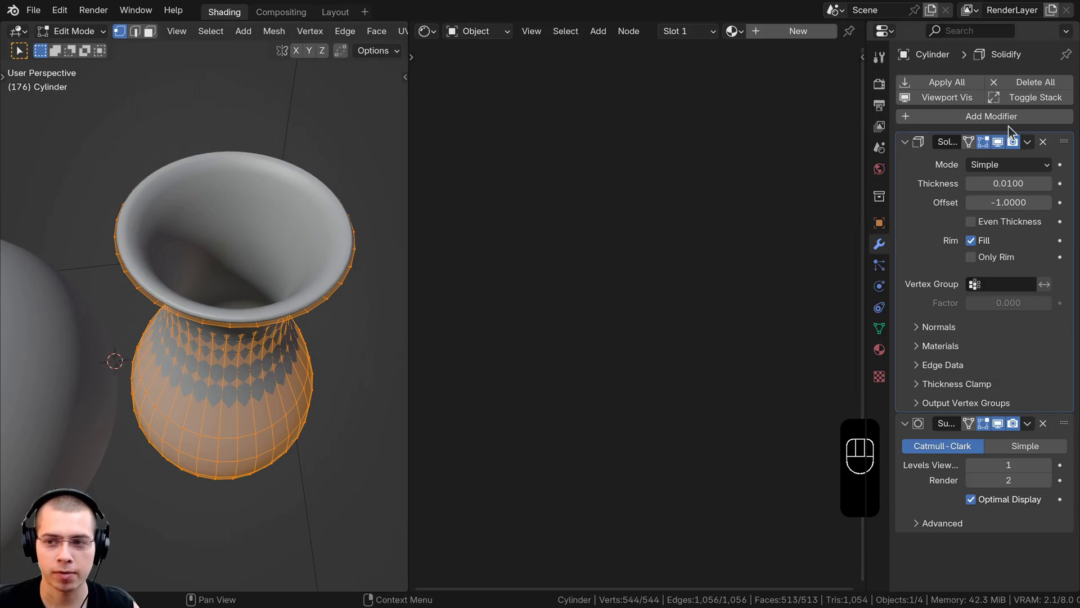
Compare the vase with its Solidify and Subdivision modifiers hidden and shown, and return to Object Mode.
left_click(999, 141)
left_click(999, 141)
middle_click_drag(265, 247, 257, 178)
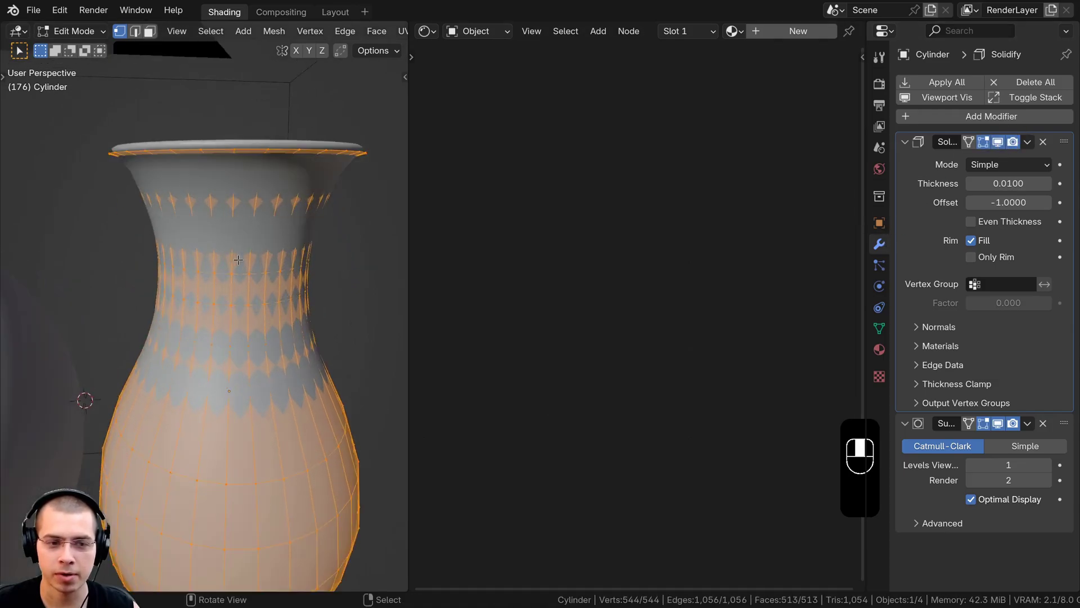
scroll(257, 178, "up", 3)
scroll(257, 178, "down", 4)
left_click(549, 259)
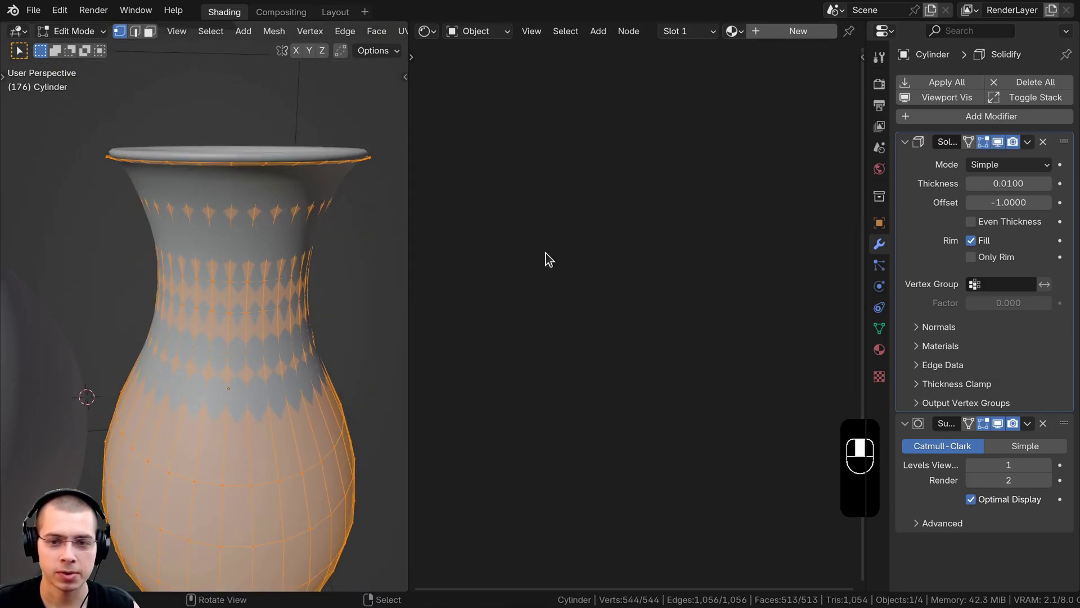
left_click(998, 424)
left_click(998, 424)
key("Tab")
Select the camera and frame the sphere and vase through the camera view.
scroll(215, 251, "down", 6)
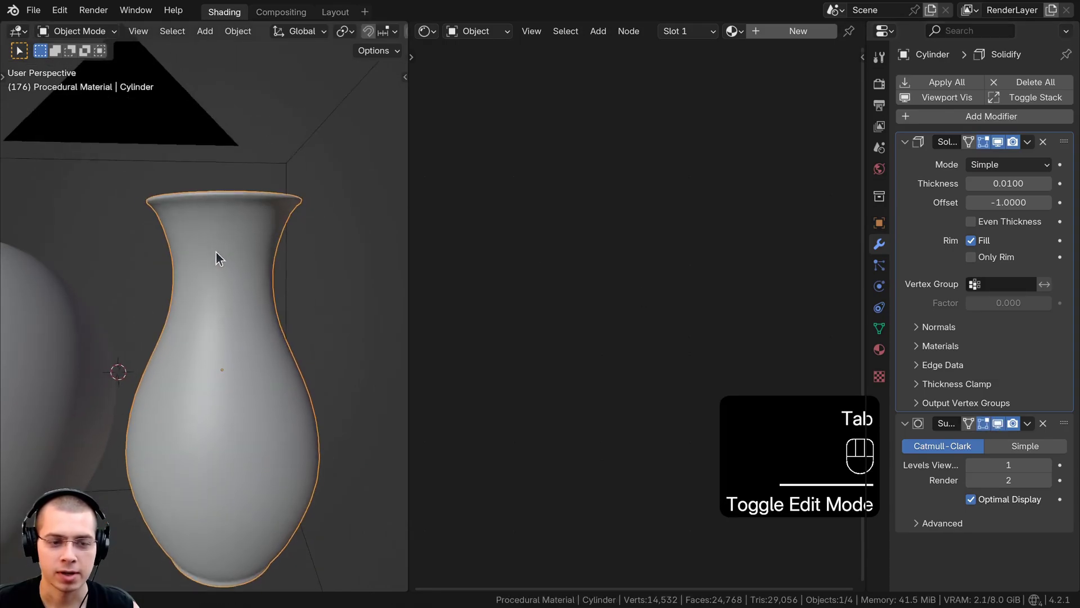
scroll(189, 276, "up", 2)
middle_click_drag(204, 281, 237, 295)
middle_click_drag(237, 294, 234, 288, "shift")
right_click(223, 179)
key("g")
right_click(219, 149)
key("KP_0")
key("KP_0")
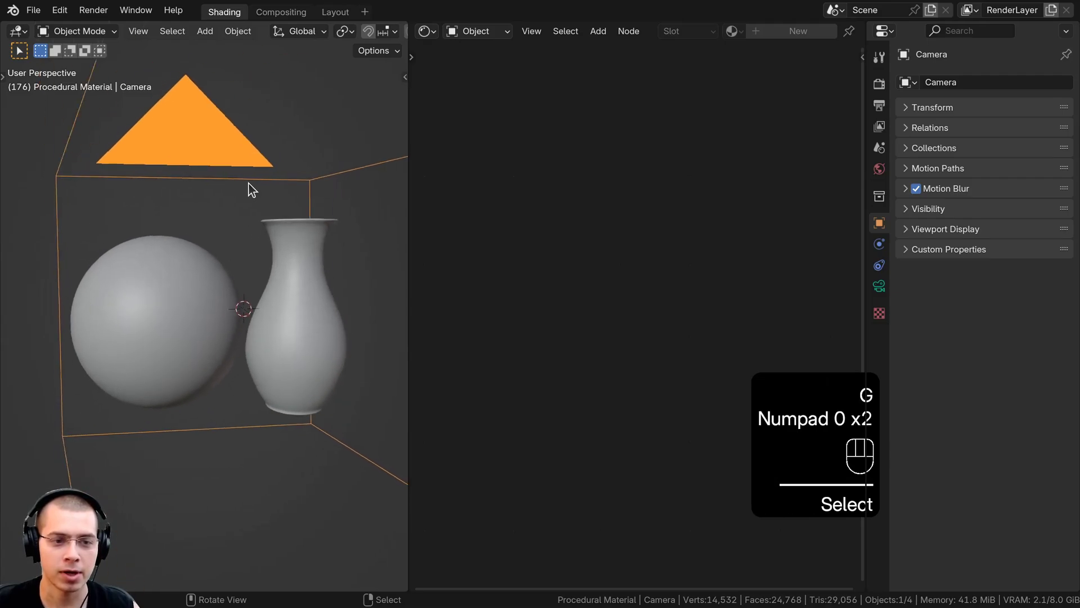
key("KP_0")
middle_click_drag(199, 294, 229, 278, "shift")
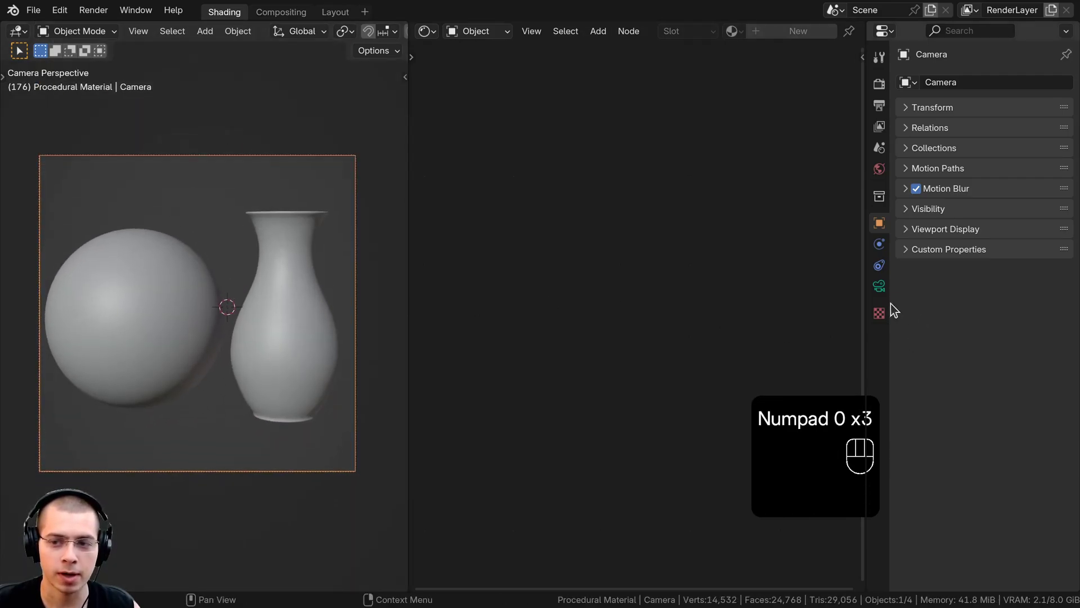
Check the camera's lens settings and switch the viewport to Rendered shading.
left_click(877, 289)
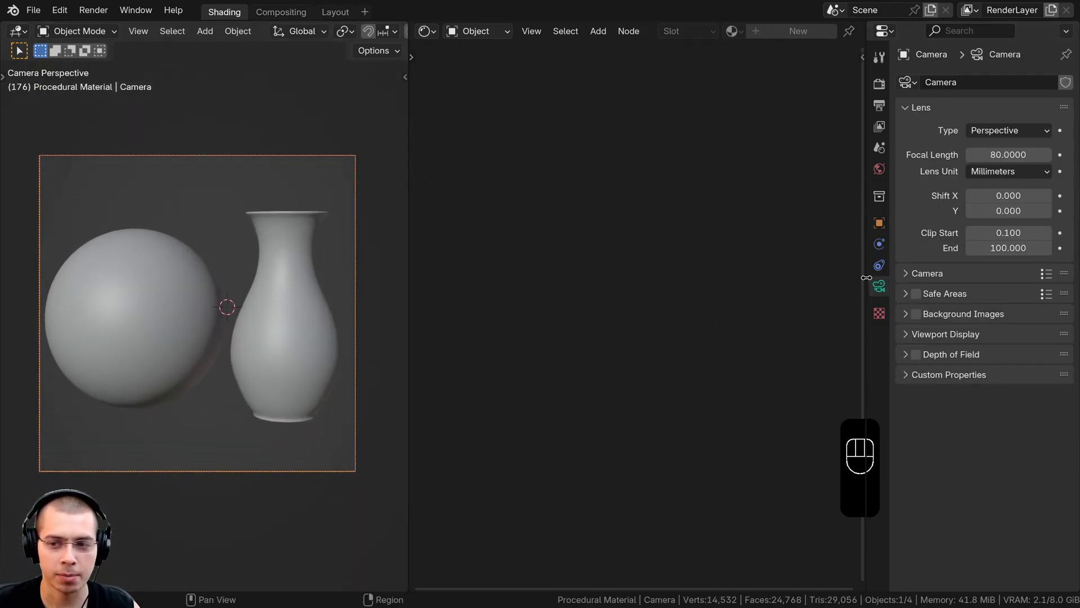
left_click_drag(866, 274, 855, 272)
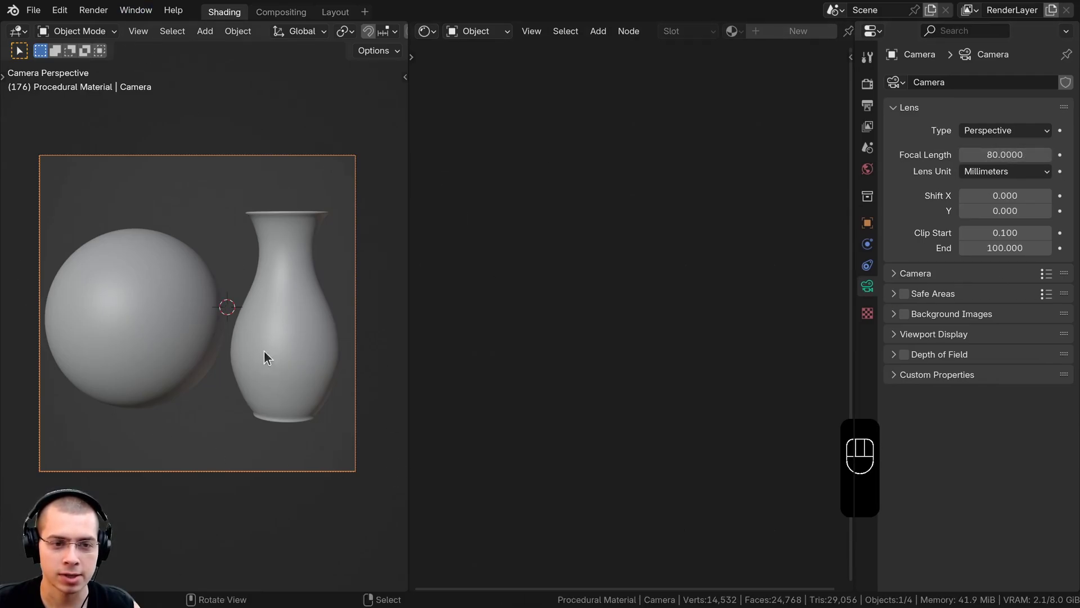
key("z")
scroll(215, 233, "up", 1)
middle_click_drag(217, 237, 217, 245, "shift")
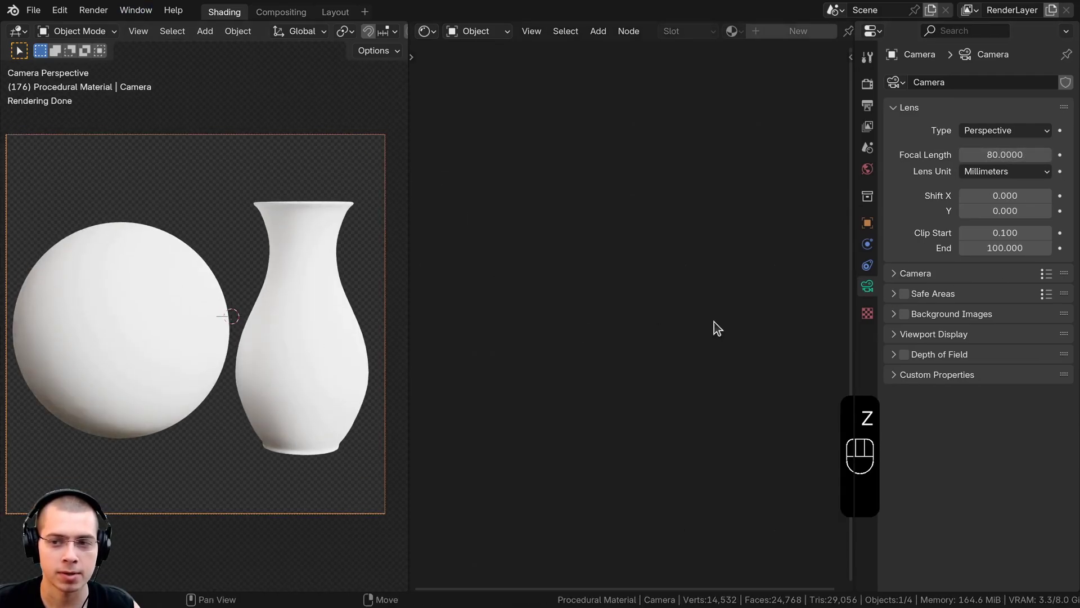
Examine the world's surface settings and preview, including the Environment Texture and HDRI image assigned to its color.
left_click(870, 166)
left_click(901, 128)
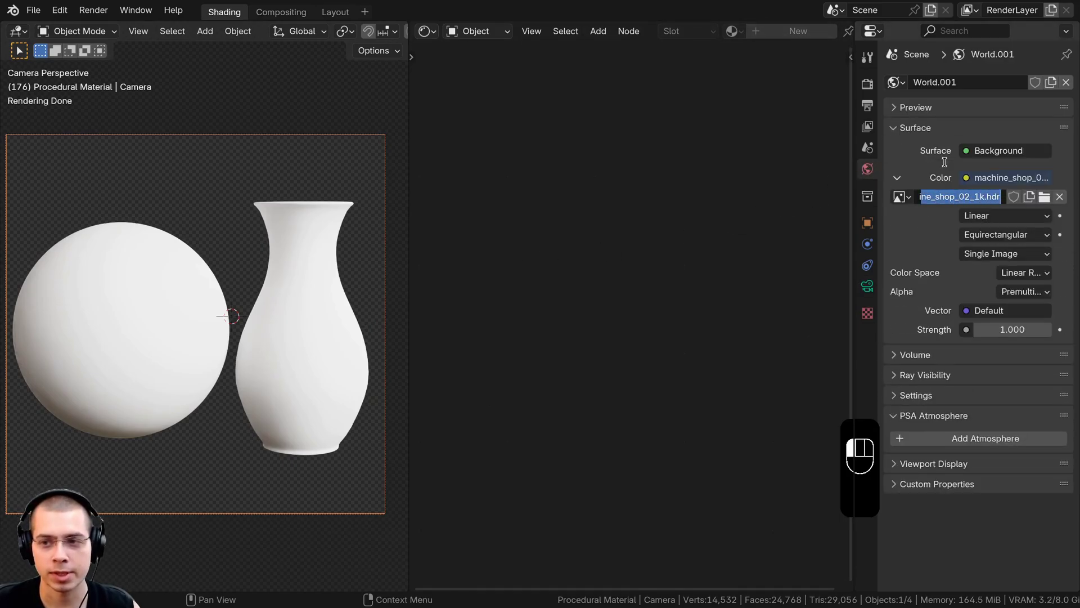
left_click(915, 108)
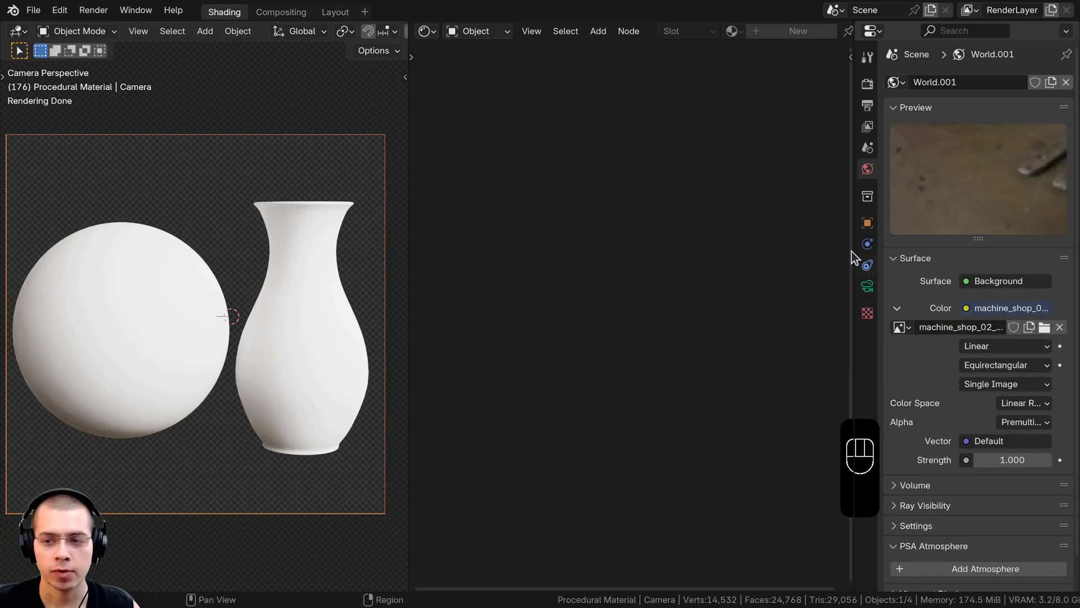
left_click_drag(851, 252, 794, 253)
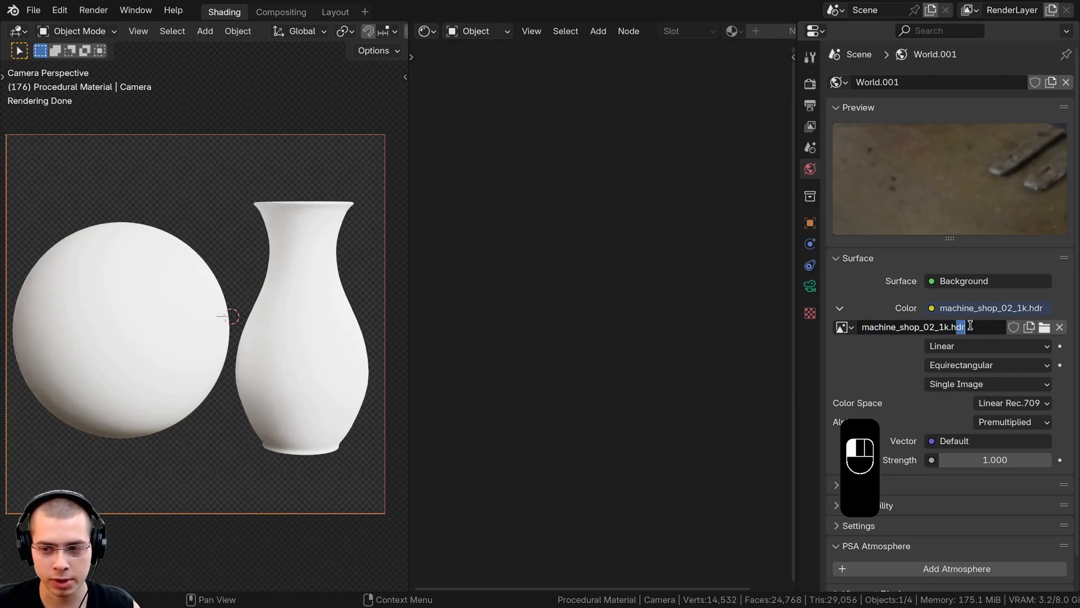
left_click(932, 308)
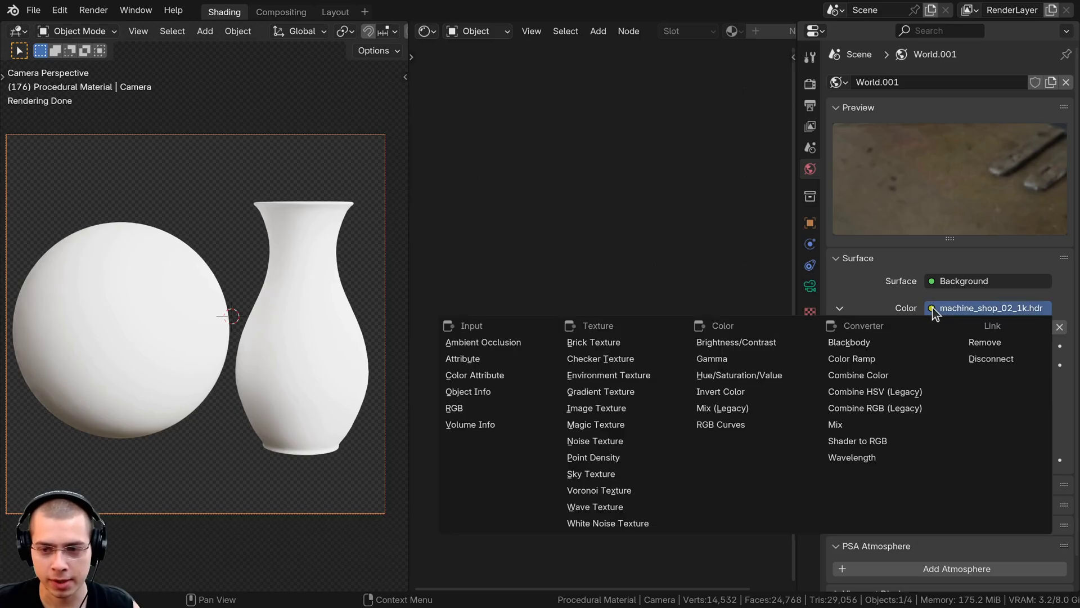
left_click(615, 373)
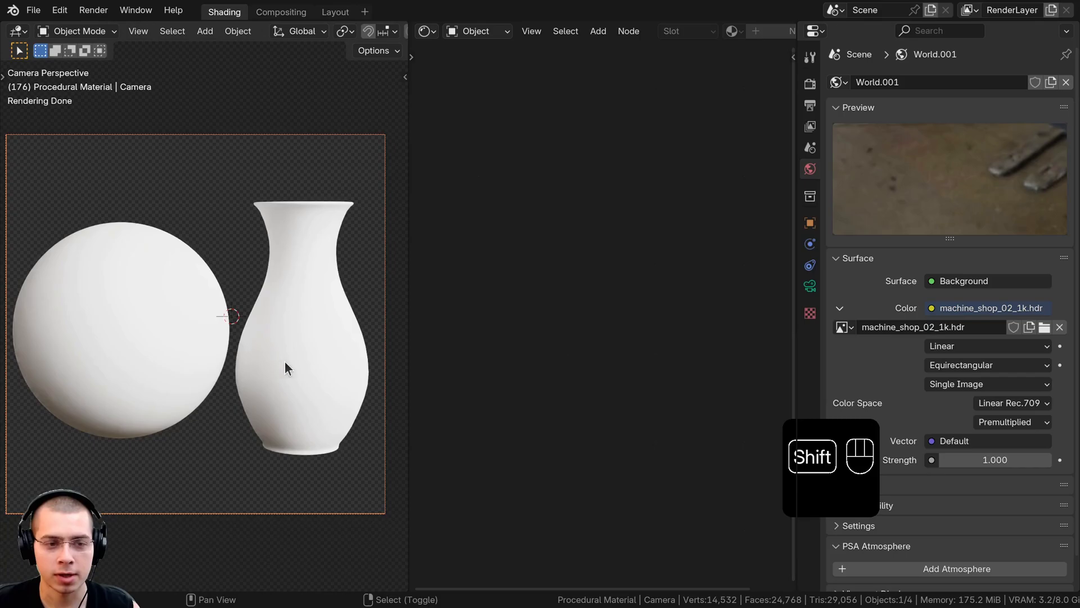
Recenter the sphere and vase in the camera view and select Rendered viewport shading.
middle_click_drag(285, 363, 294, 362, "shift")
middle_click_drag(340, 430, 340, 420, "shift")
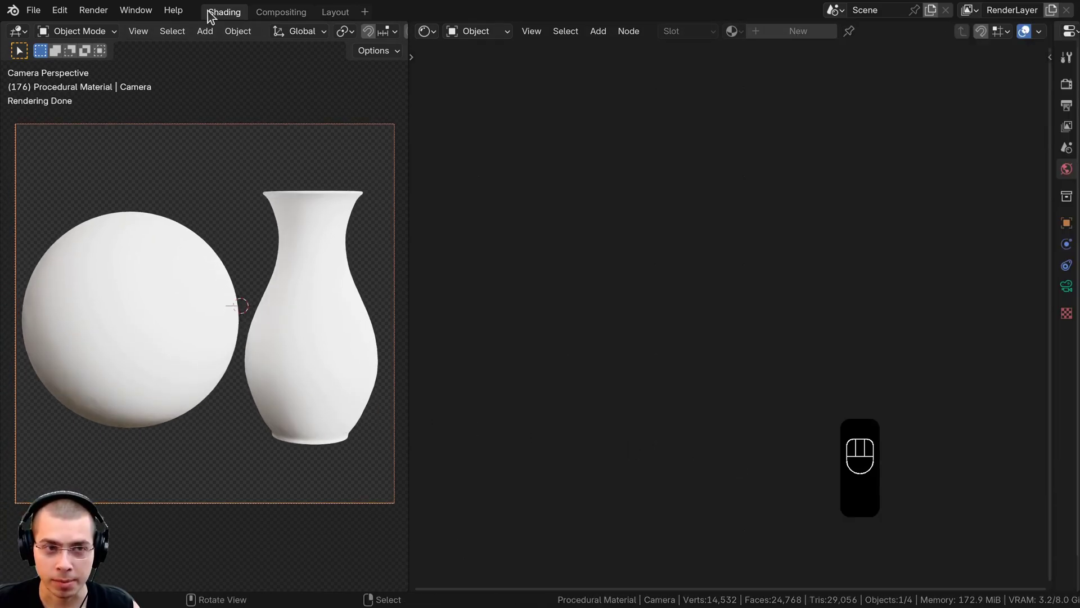
middle_click_drag(218, 411, 221, 406, "shift")
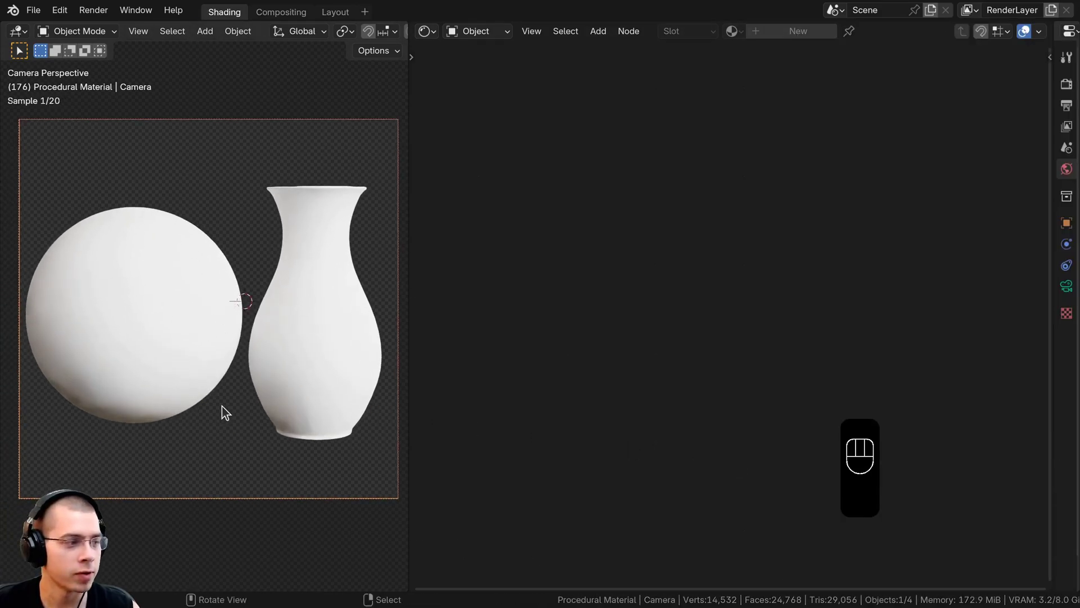
key("z")
left_click(222, 154)
middle_click_drag(251, 306, 251, 310, "shift")
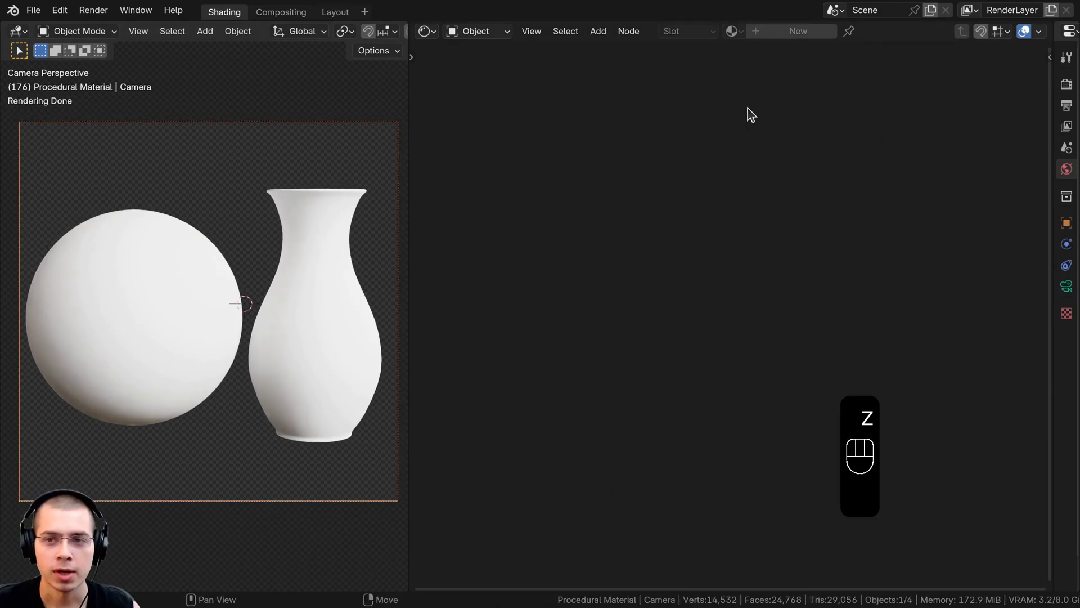
Create a new material on the vase and assign the same material to the sphere.
left_click(365, 304)
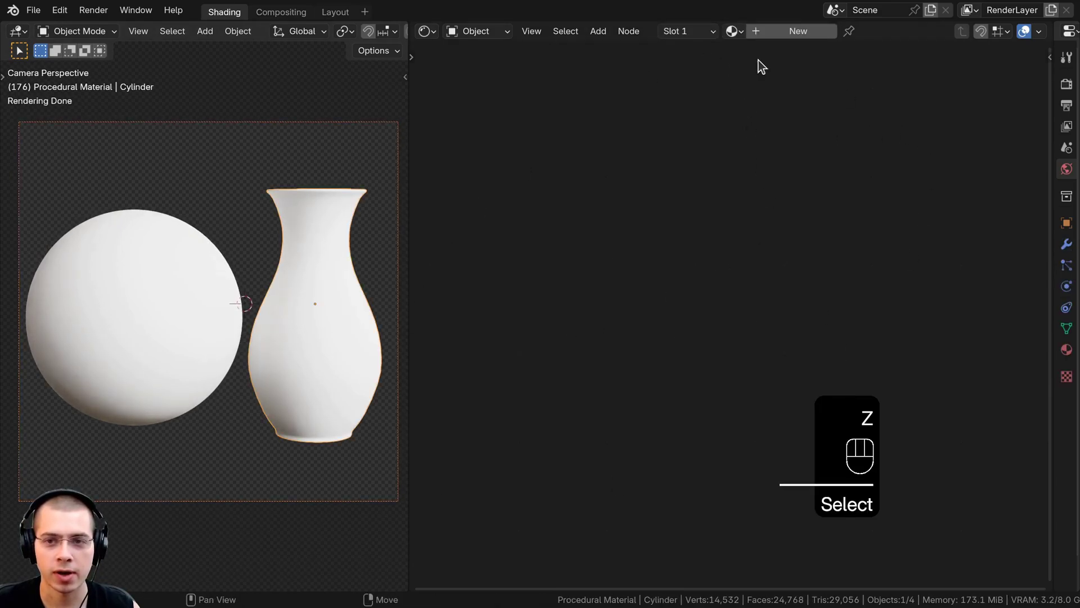
left_click(816, 29)
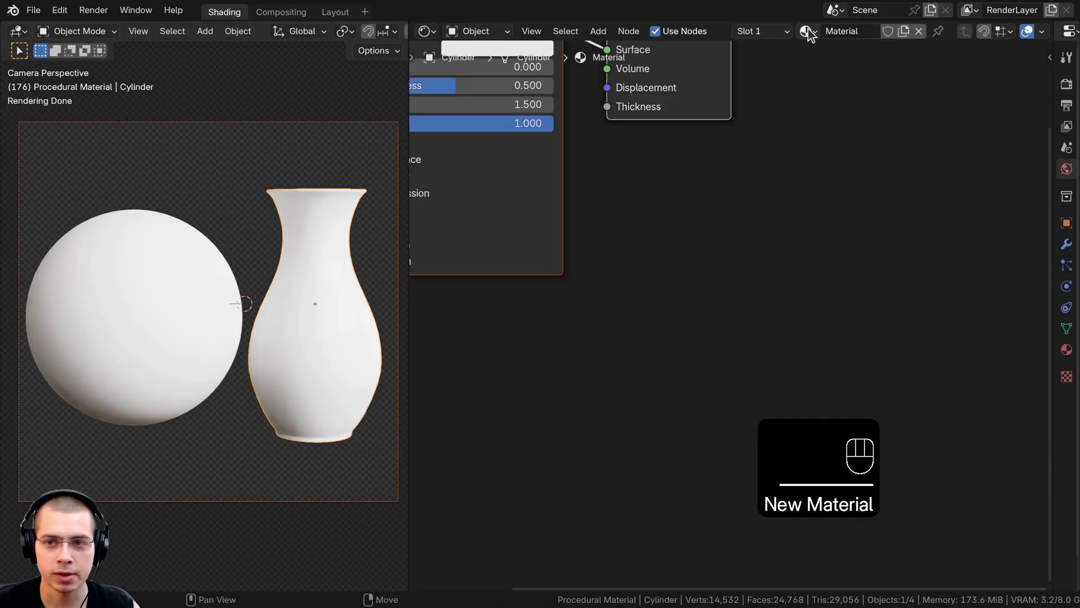
left_click_drag(162, 290, 147, 282)
left_click(147, 282)
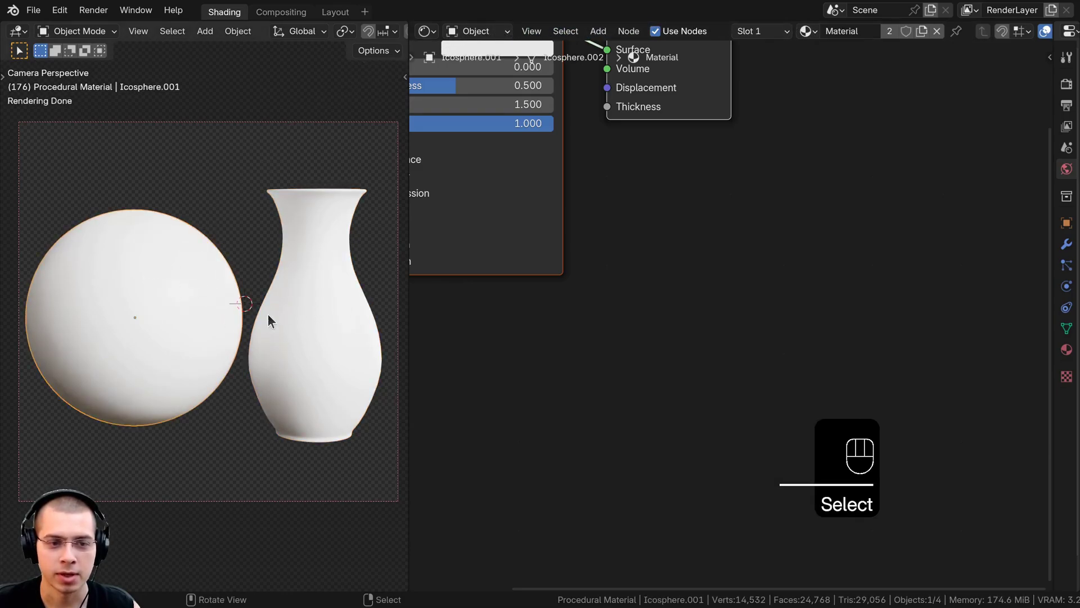
Rename the vase's material to Hammered Copper and move the Principled BSDF node closer to the Material Output.
left_click(293, 318)
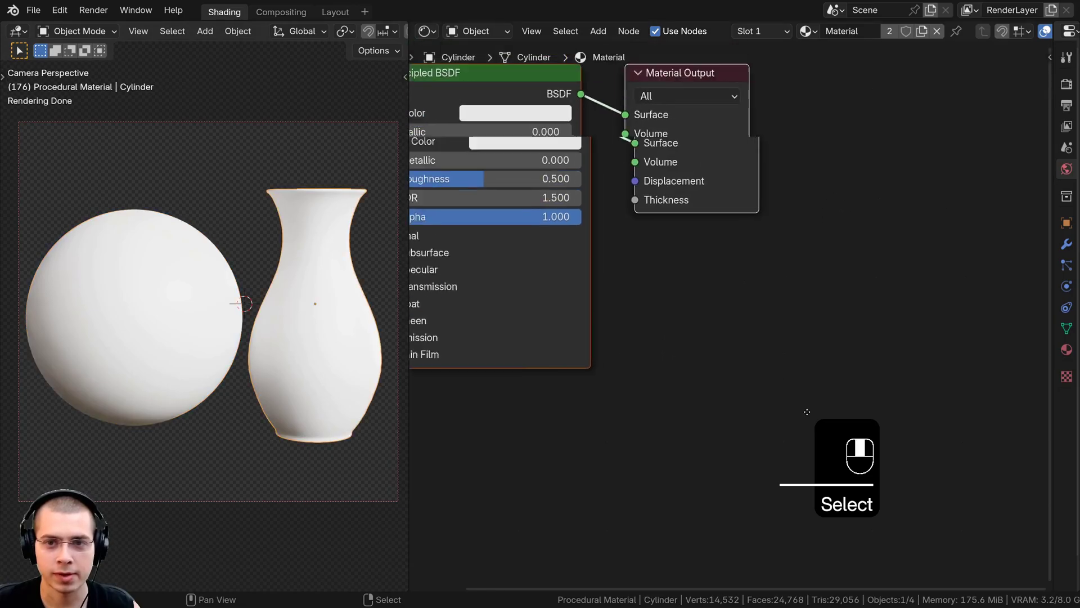
middle_click_drag(807, 412, 917, 579)
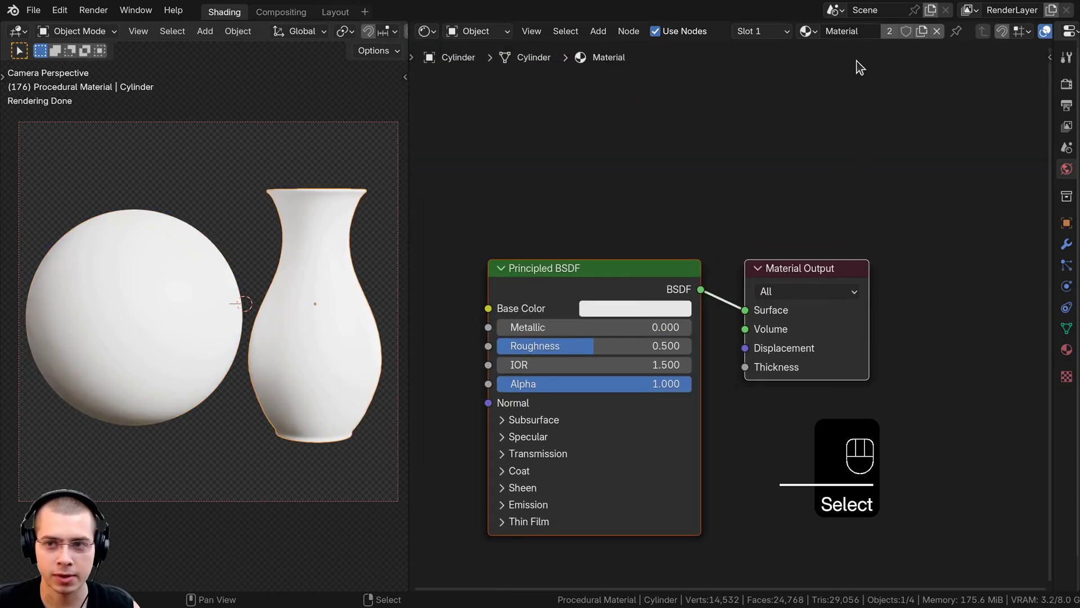
left_click(856, 31)
type("Hammered C")
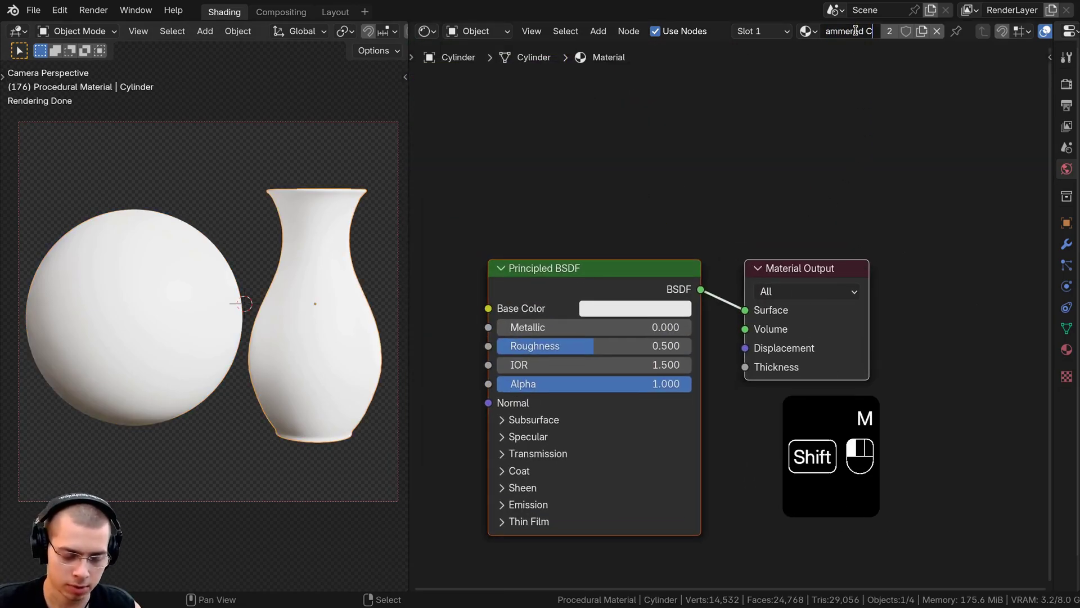
key("a")
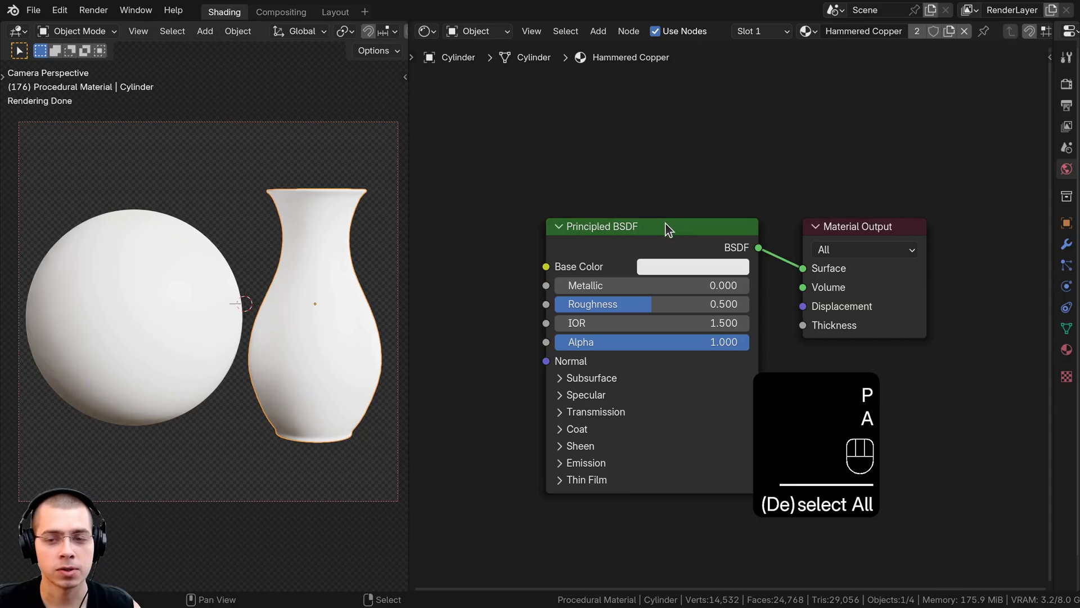
left_click_drag(668, 232, 690, 228)
middle_click_drag(747, 235, 752, 234)
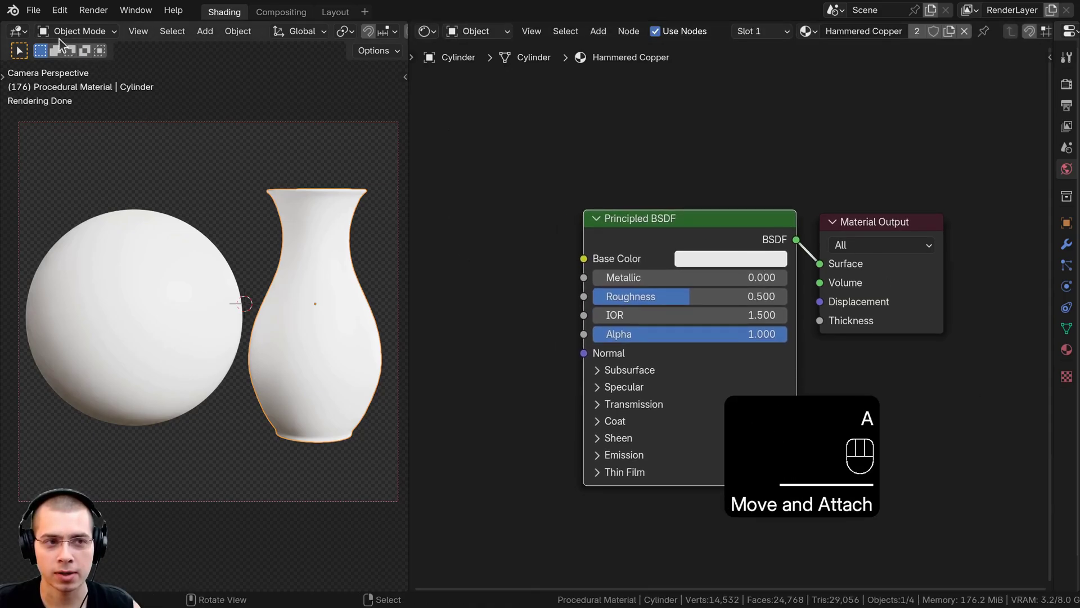
Check in the add-on preferences whether Node Wrangler is enabled, searching for "node".
left_click(55, 12)
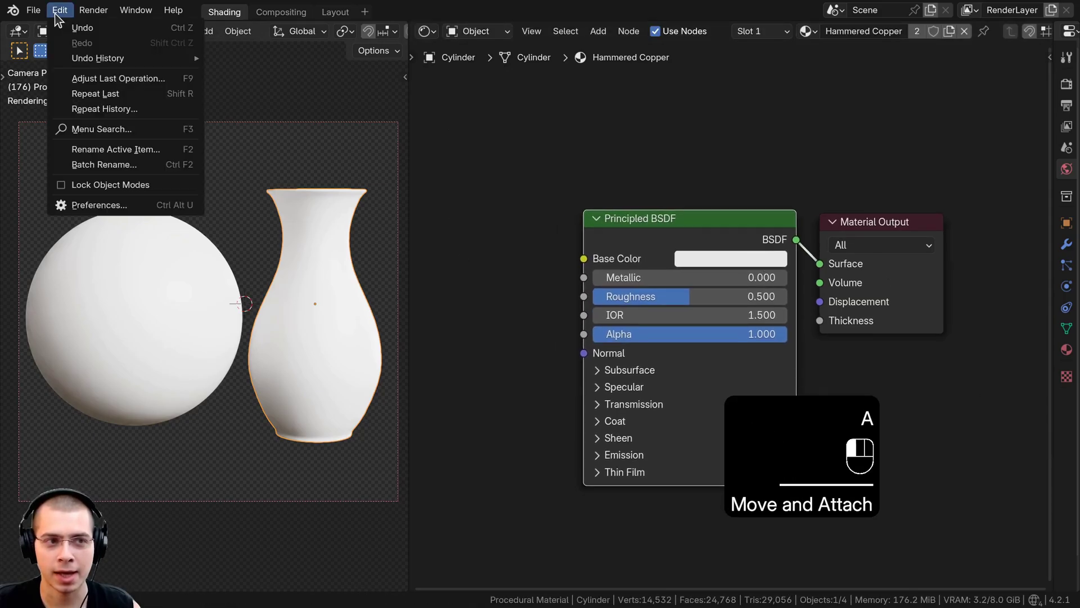
left_click(92, 207)
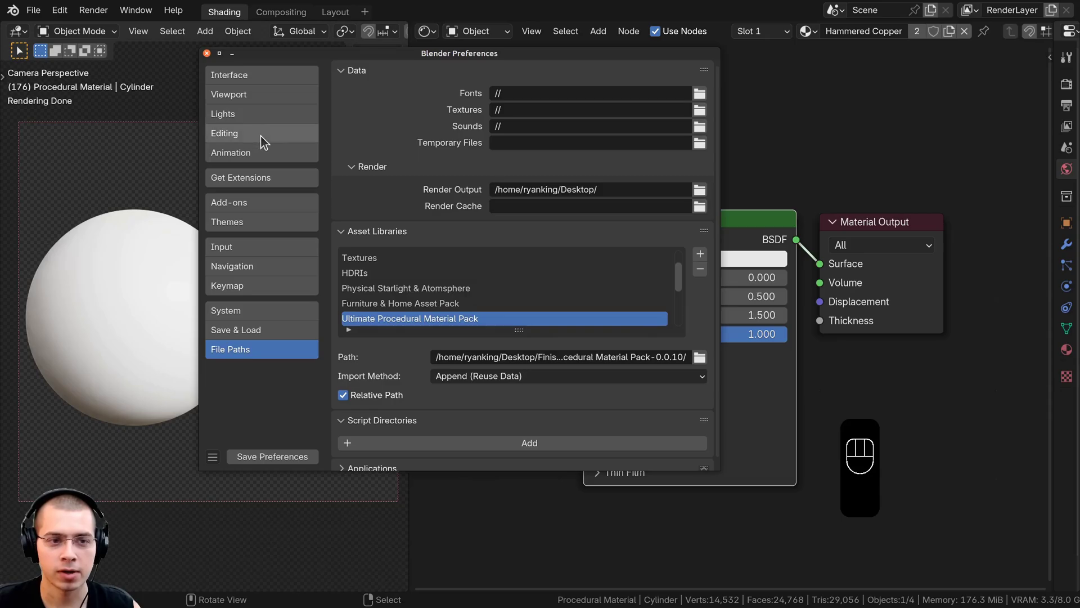
left_click(242, 202)
left_click(387, 68)
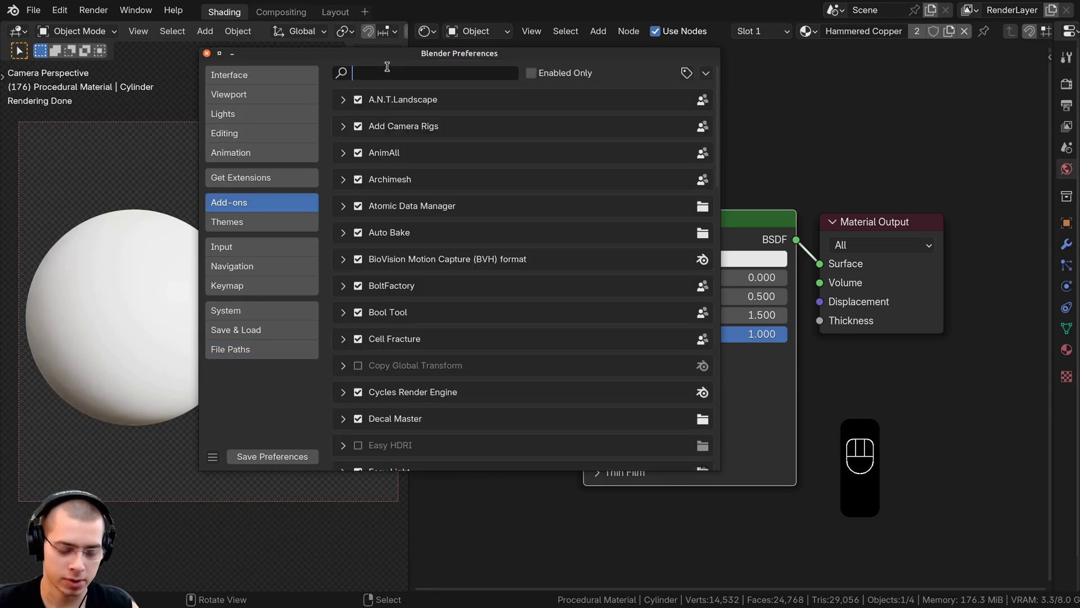
type("node")
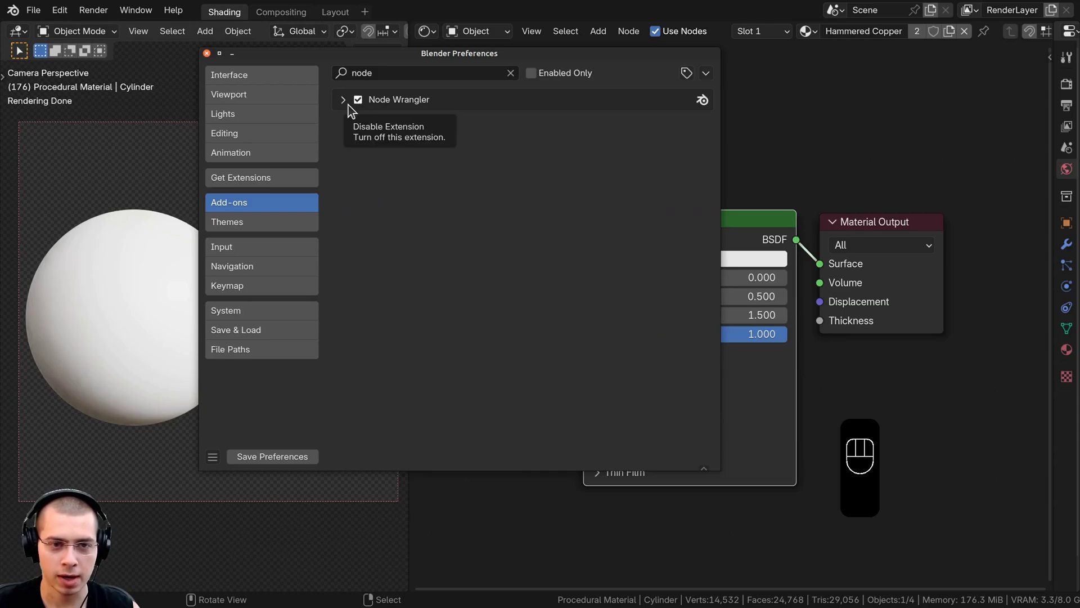
left_click(207, 53)
Add a Voronoi Texture node in the free space before the Principled BSDF.
scroll(732, 281, "down", 3)
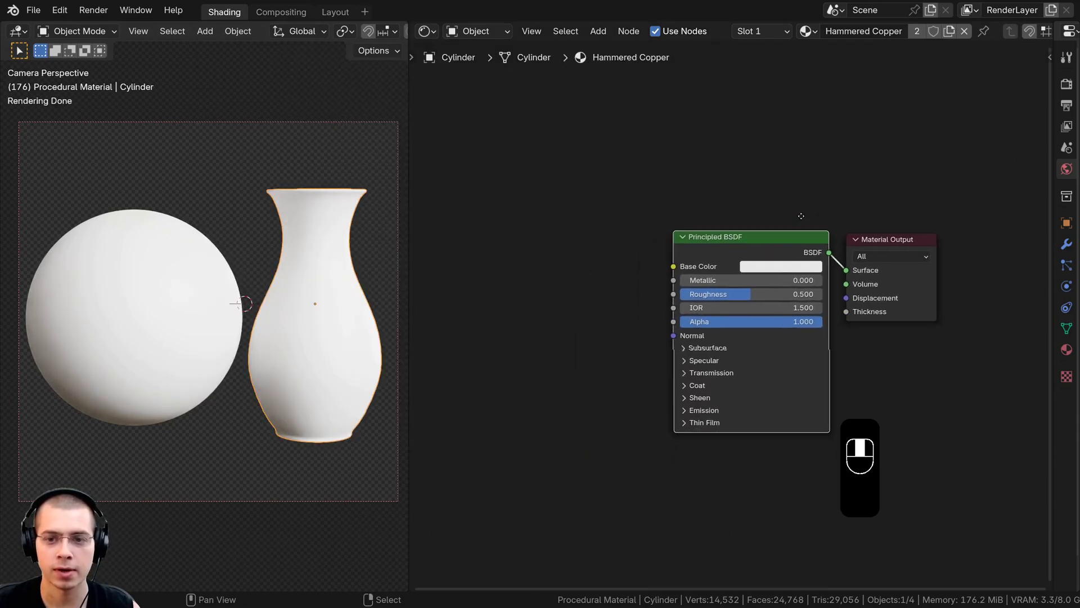
key("shift+a")
left_click(580, 220)
type("vor")
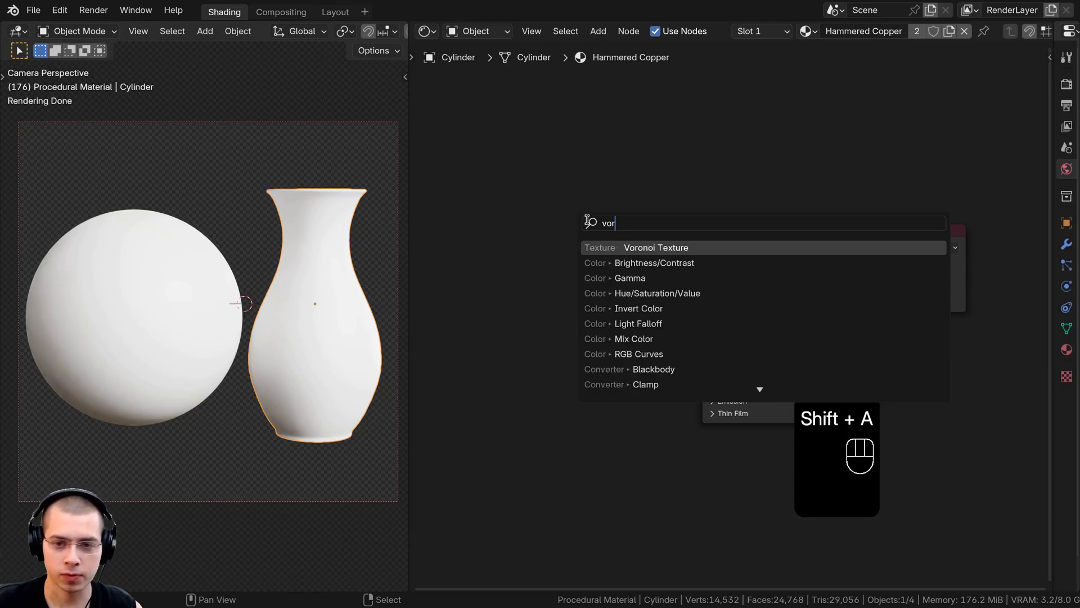
left_click(602, 248)
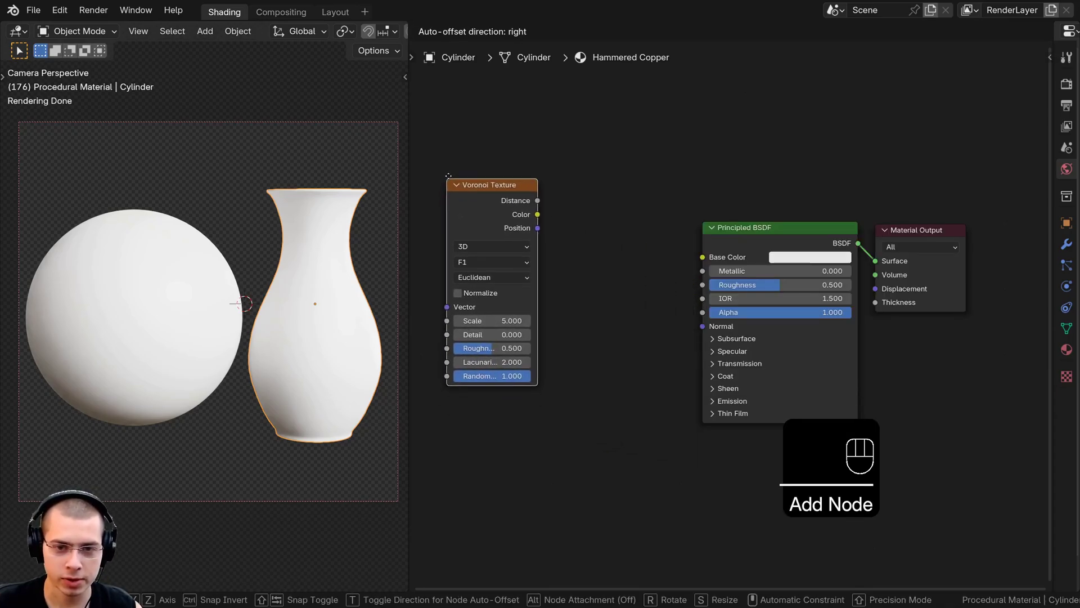
left_click(601, 194)
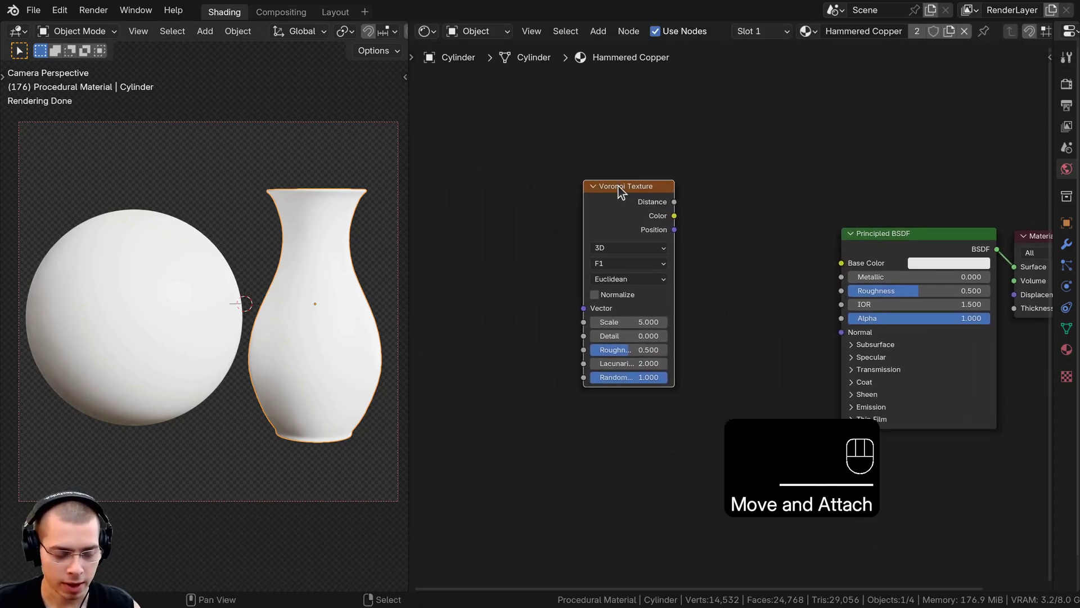
Preview the Voronoi Texture's Distance output on the vase by connecting it straight to the material output.
left_click(620, 189, "ctrl+shift")
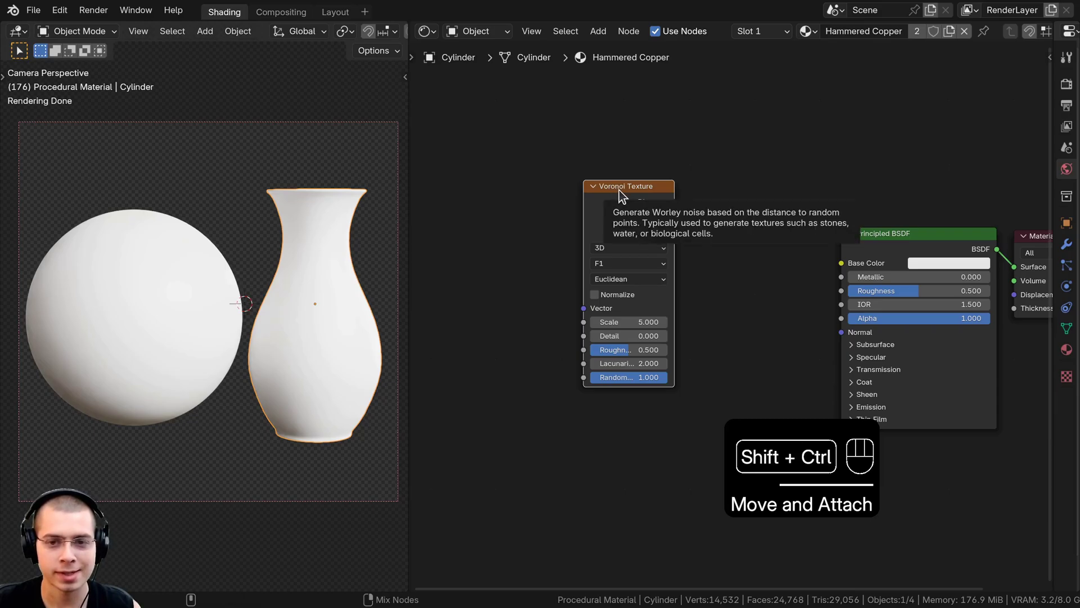
scroll(317, 241, "up", 4)
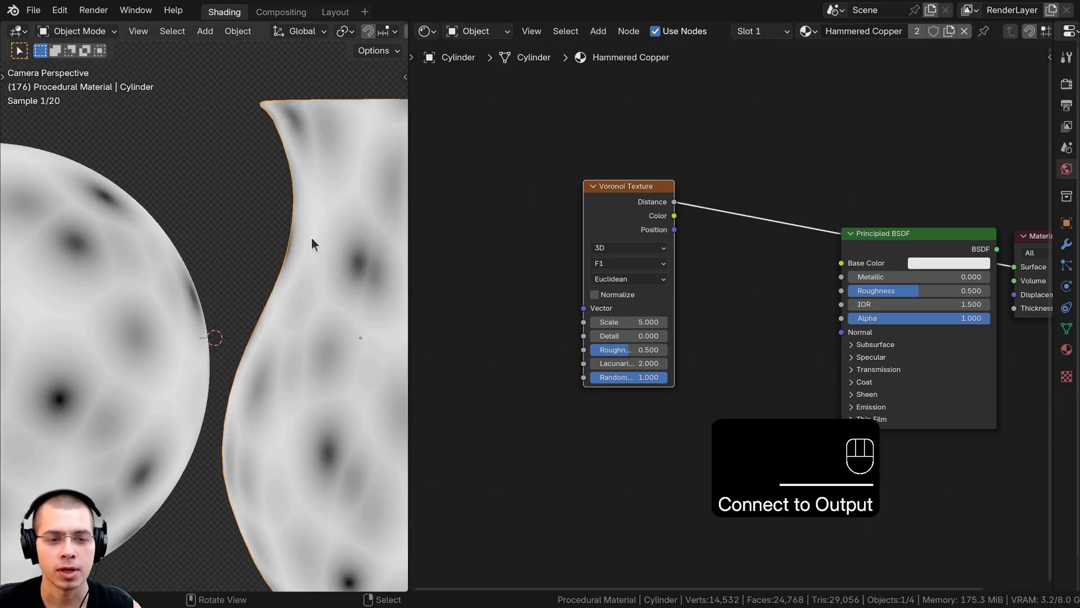
middle_click_drag(303, 169, 253, 156, "shift")
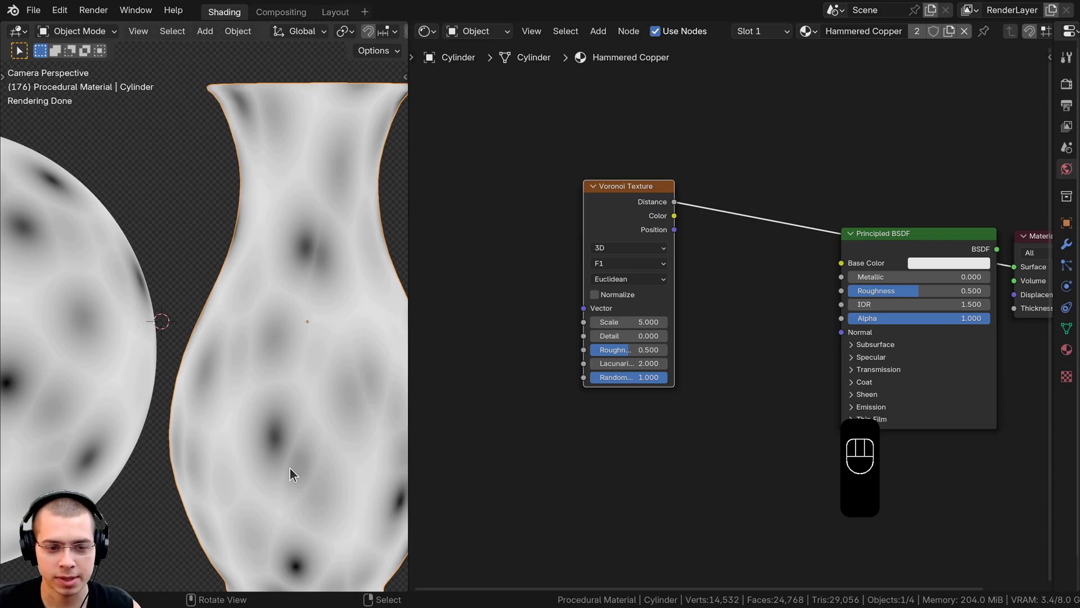
Add linked Texture Coordinate and Mapping nodes to the Voronoi Texture with Node Wrangler.
left_click_drag(610, 224, 504, 212)
middle_click_drag(642, 228, 662, 230)
left_click_drag(633, 207, 640, 213)
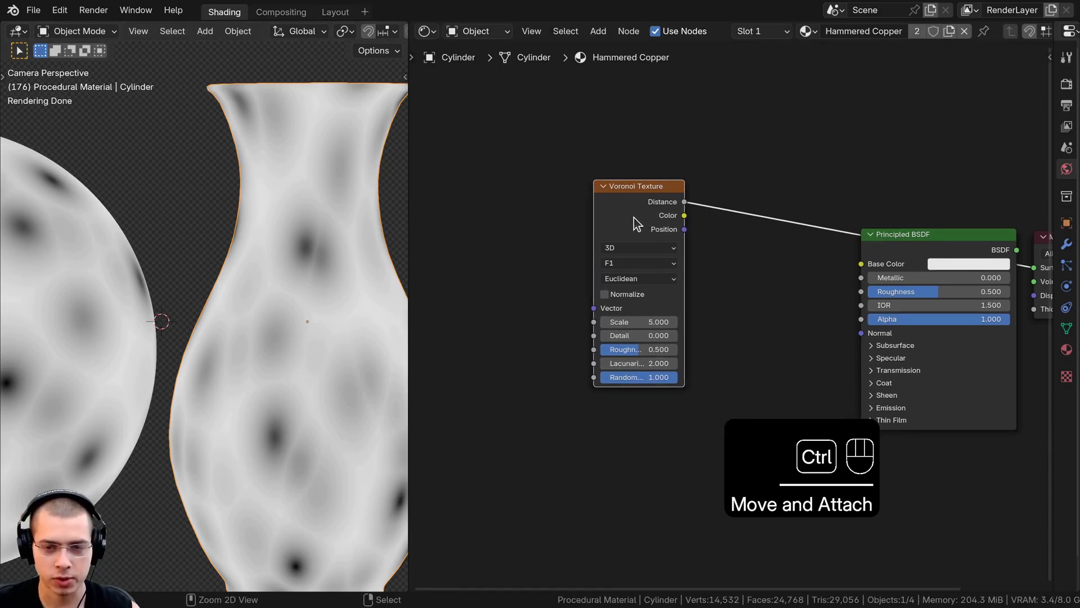
key("ctrl+t")
key("a")
scroll(415, 230, "up", 2)
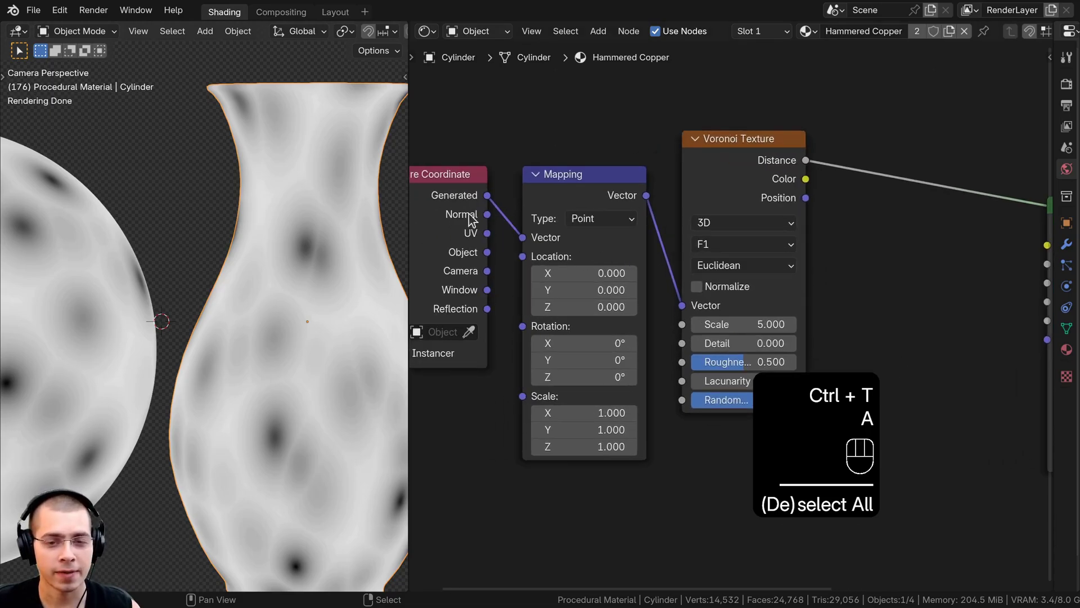
Connect the Texture Coordinate's Object output to the Mapping node's Vector input and view the pattern on both objects.
middle_click_drag(509, 236, 586, 208)
left_click(508, 251)
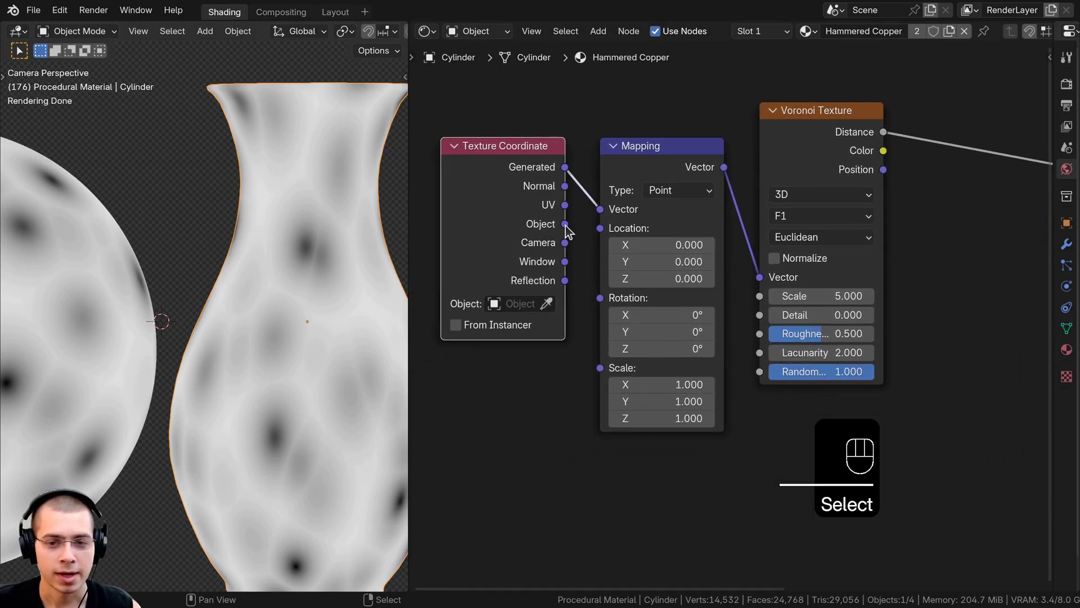
mouse_move(566, 224)
left_mouse_down()
mouse_move(600, 210)
mouse_move(576, 231)
left_mouse_up()
scroll(289, 326, "down", 2)
scroll(839, 233, "down", 1)
mouse_move(861, 218)
middle_mouse_down("shift")
mouse_move(838, 233)
mouse_move(850, 237)
middle_mouse_up("shift")
Set the Voronoi Texture's Scale to 70.
scroll(783, 306, "up", 3)
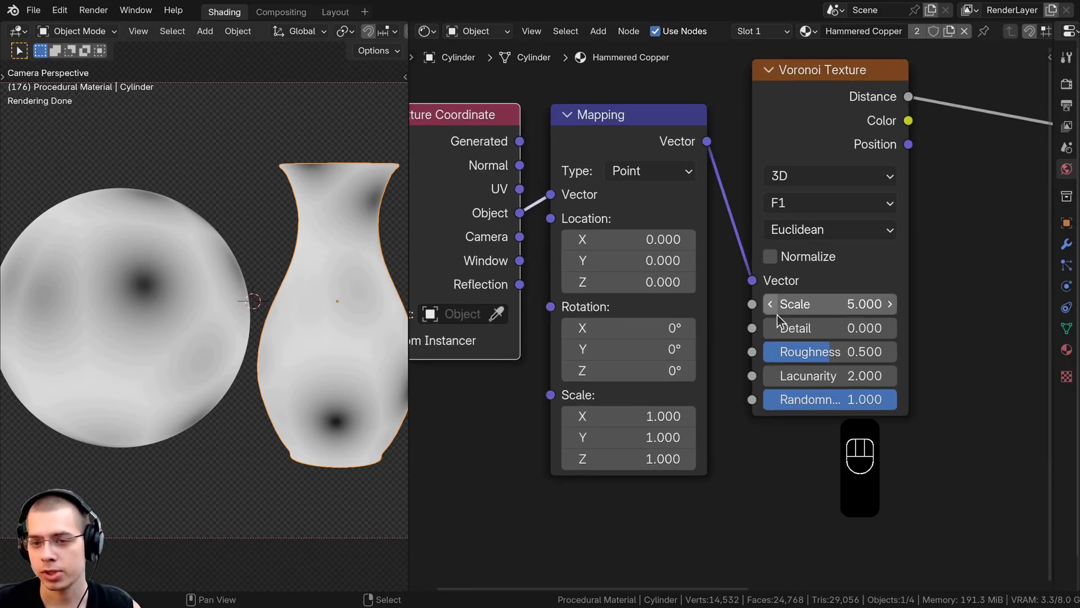
left_click(794, 306)
type("70")
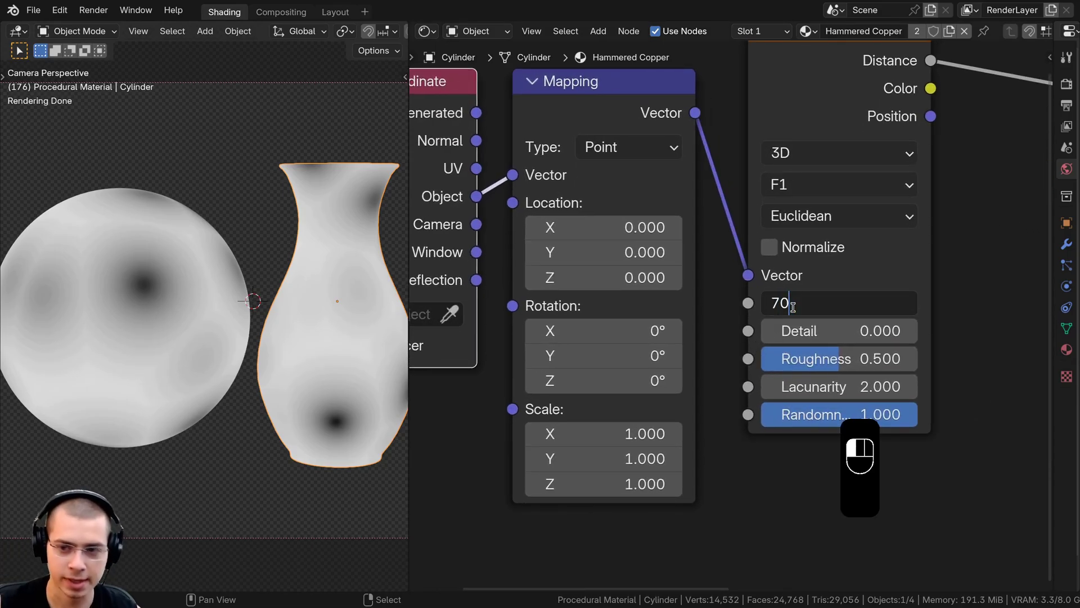
Switch the Voronoi Texture's feature output to Smooth F1 and set its Smoothness to 0.6.
key("Return")
scroll(793, 304, "down", 1)
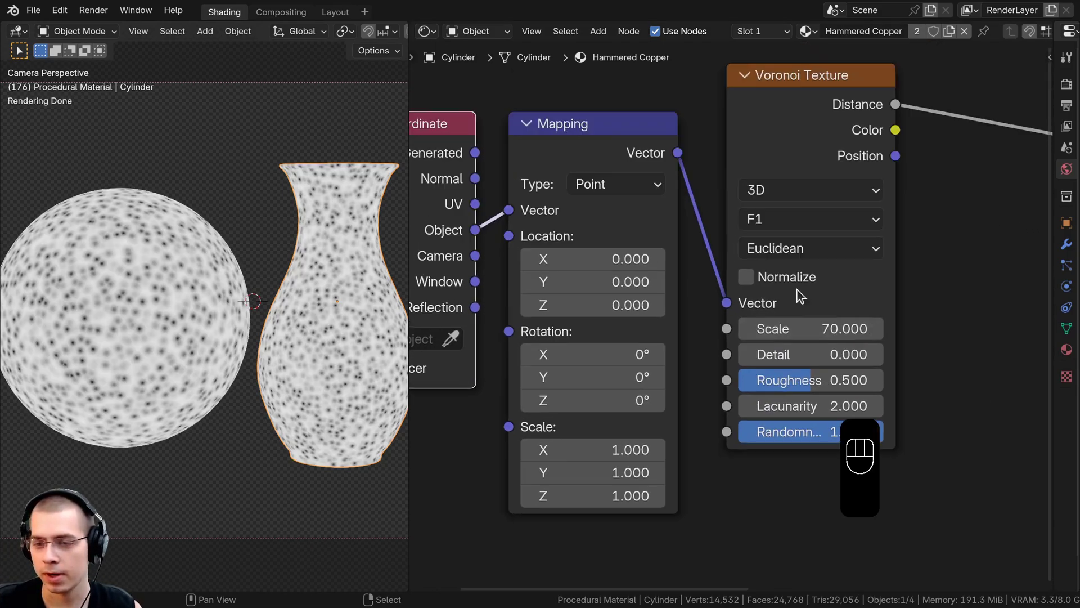
left_click(802, 224)
left_click(780, 326)
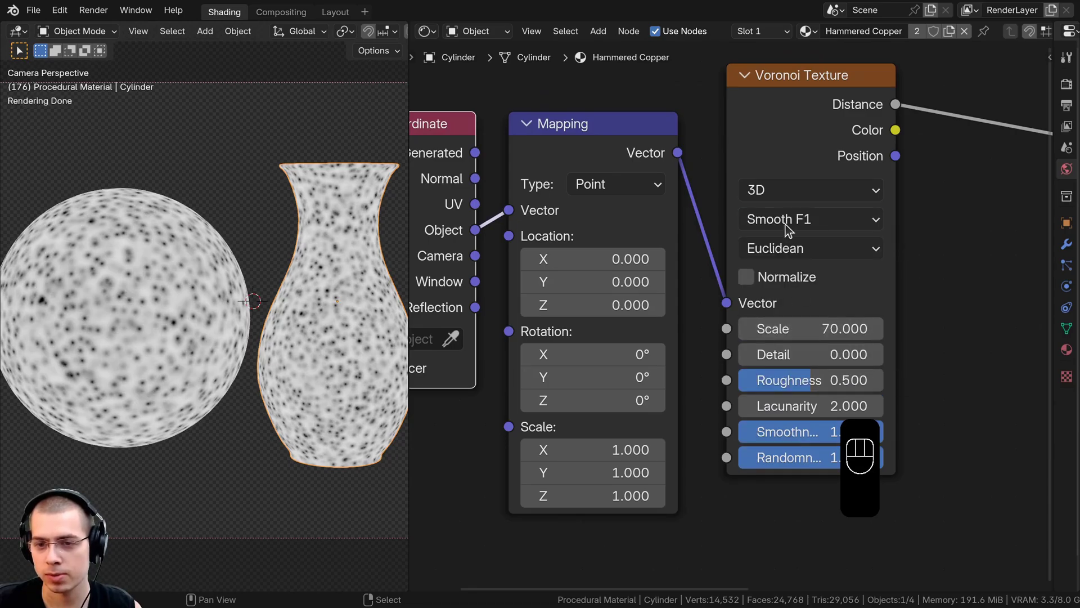
left_click(768, 338)
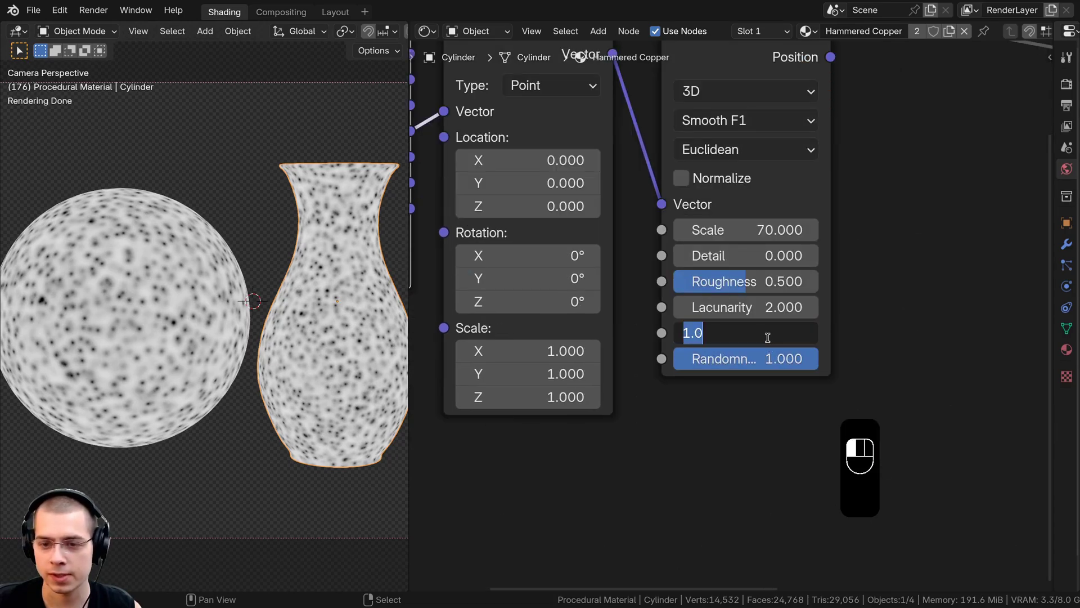
type(".6")
key("Return")
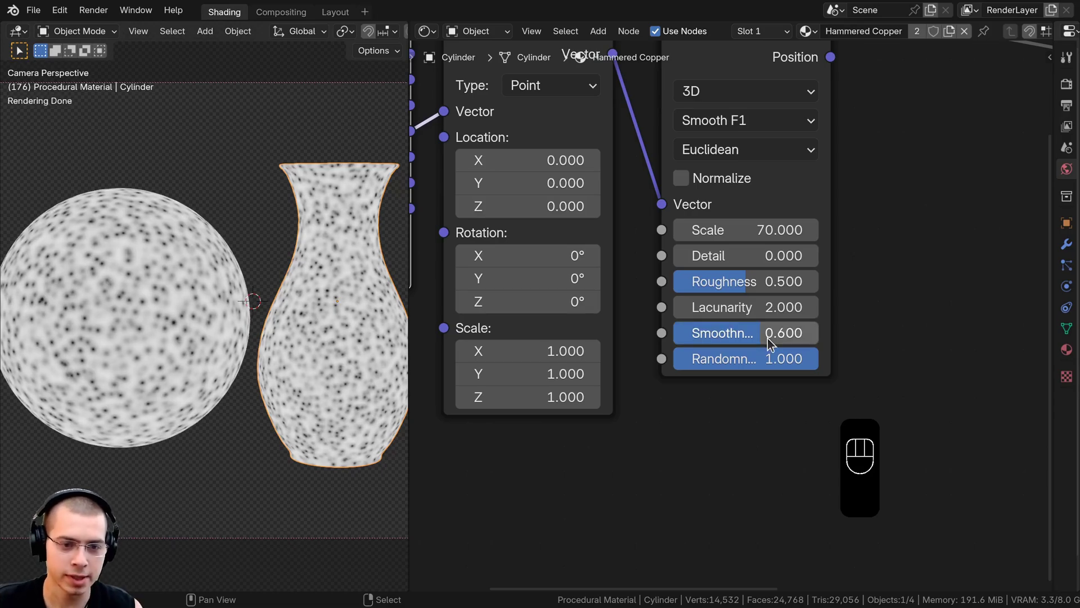
Set the Voronoi Texture's Randomness to 0.8.
middle_click_drag(340, 331, 329, 331, "shift")
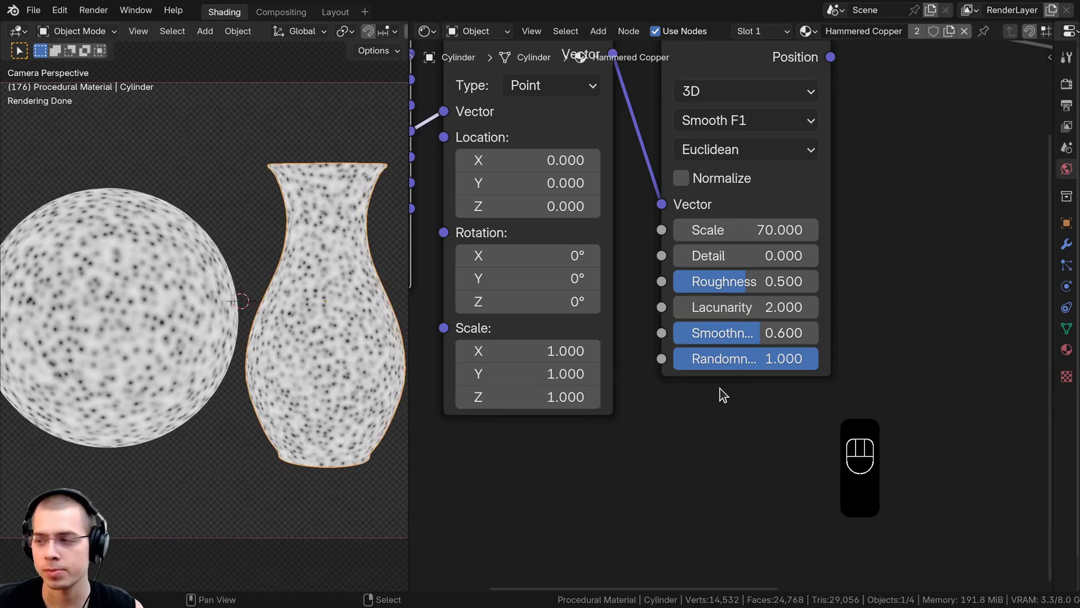
left_click_drag(796, 360, 818, 361)
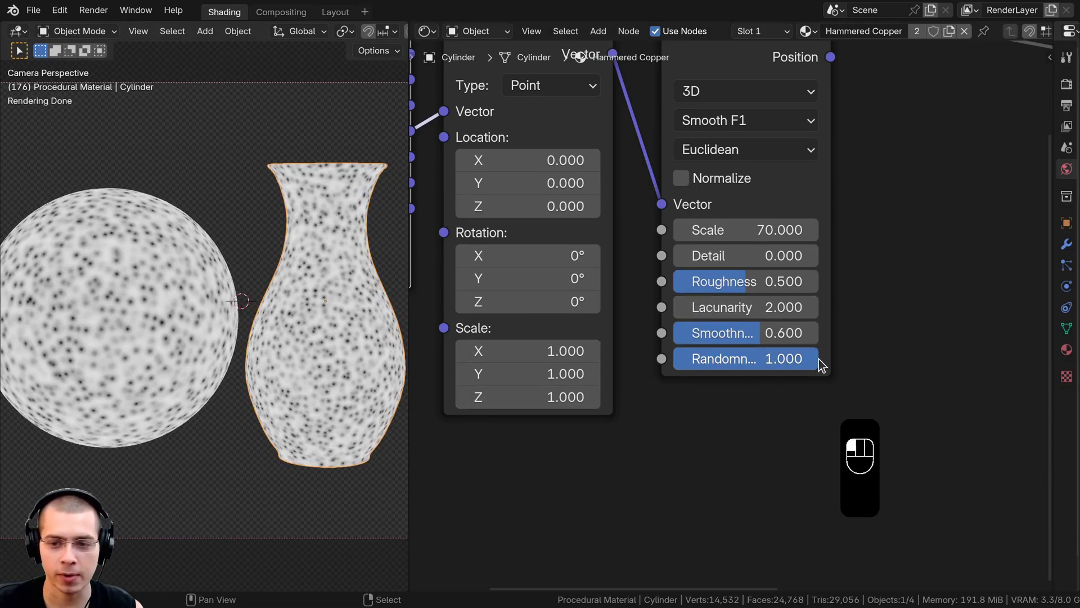
middle_click_drag(356, 369, 261, 359, "shift")
scroll(261, 359, "up", 5)
left_click(793, 354)
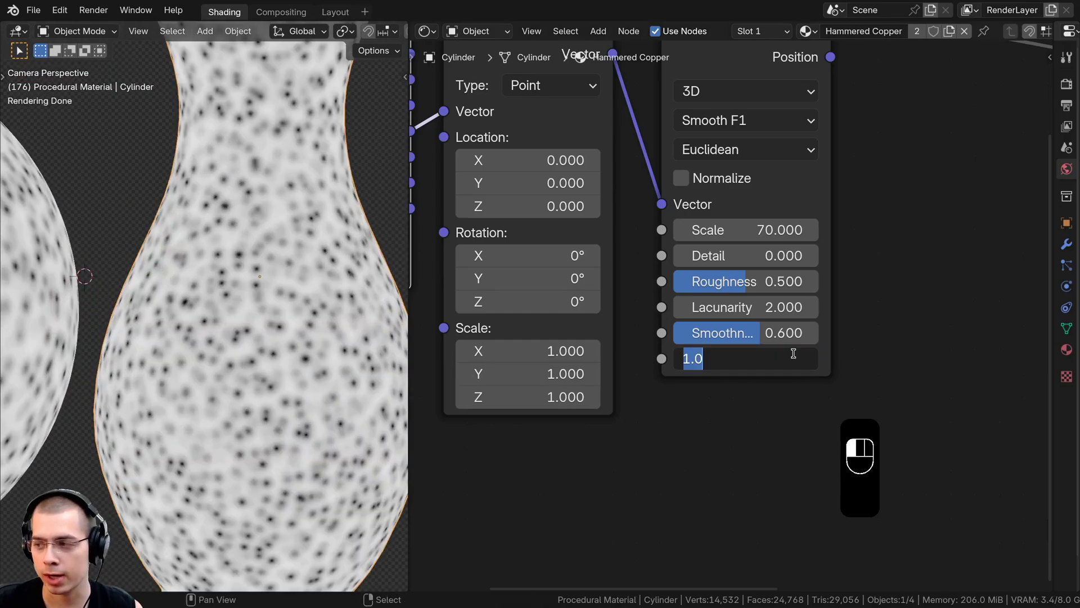
type(".8")
key("Return")
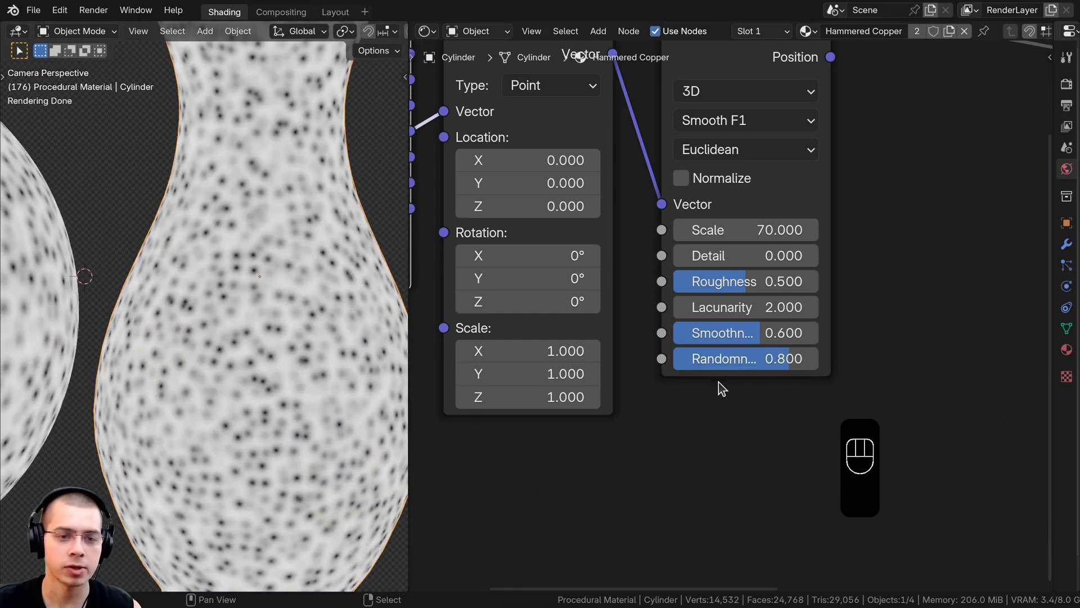
Try the Voronoi Texture's Randomness at 0 and at a higher value, undoing each change.
scroll(360, 357, "up", 4)
left_click_drag(734, 357, 615, 357)
middle_click_drag(275, 183, 166, 206, "shift")
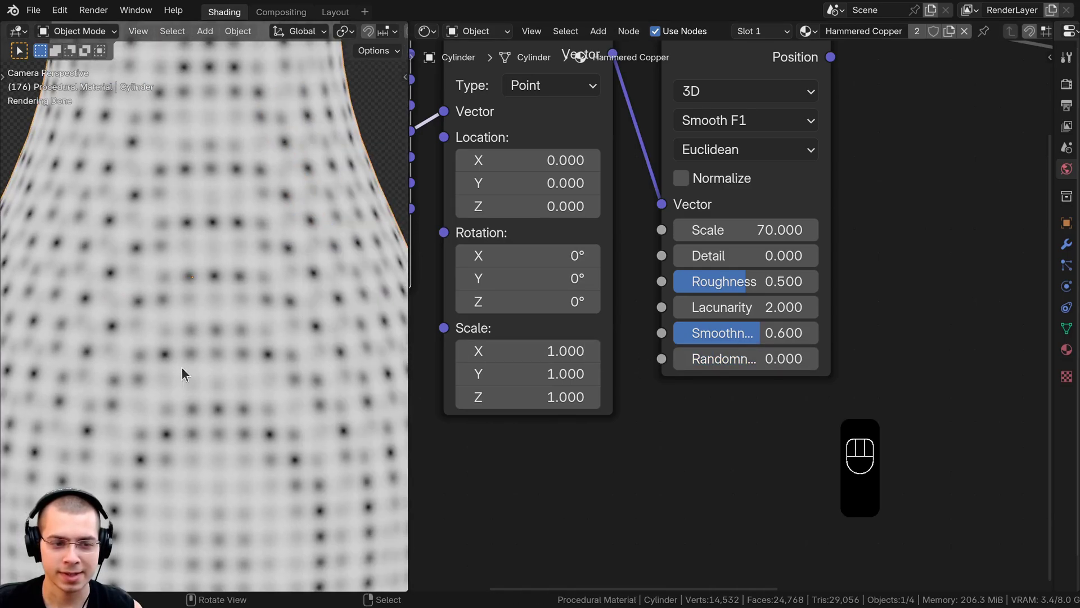
key("ctrl+z")
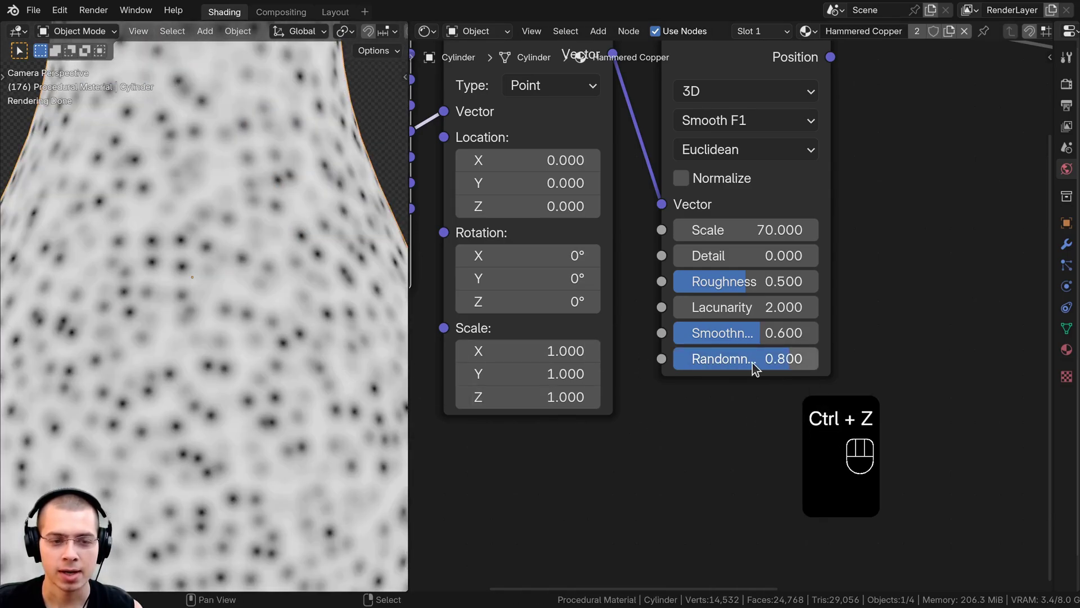
left_click_drag(755, 366, 782, 366)
key("ctrl+z")
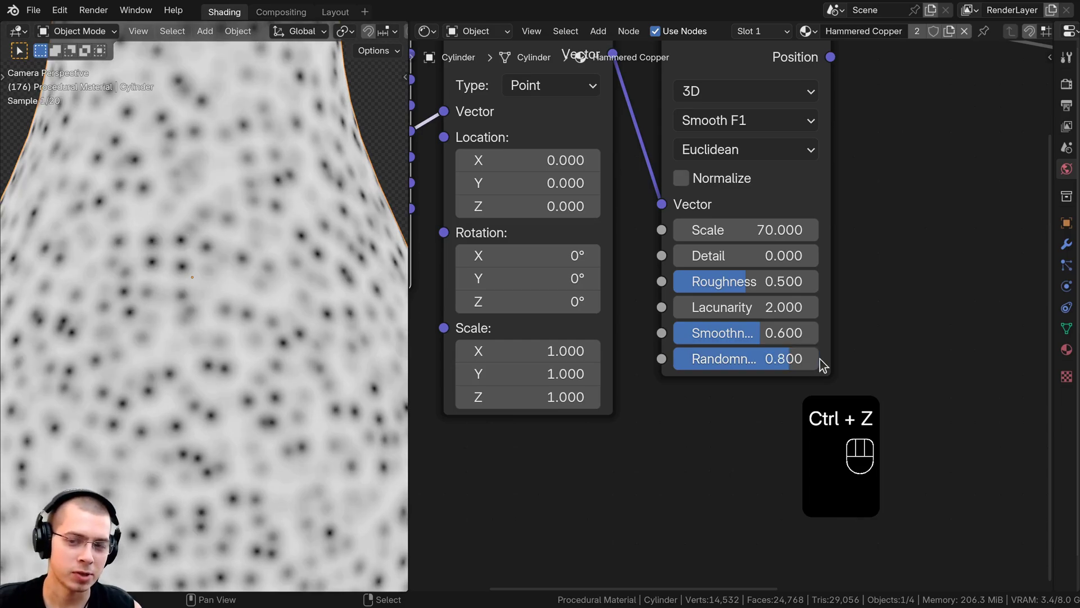
Connect the Voronoi Texture's Distance output to the Principled BSDF's Normal input and link the BSDF back to the Material Output.
scroll(115, 312, "down", 6)
middle_click_drag(115, 312, 295, 309, "shift")
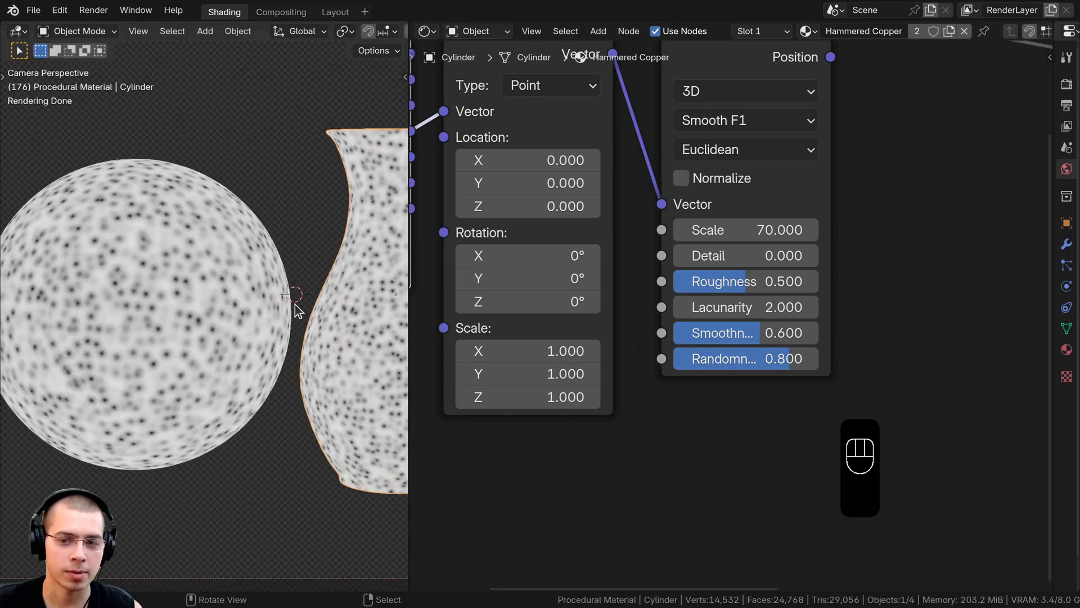
scroll(621, 166, "down", 4)
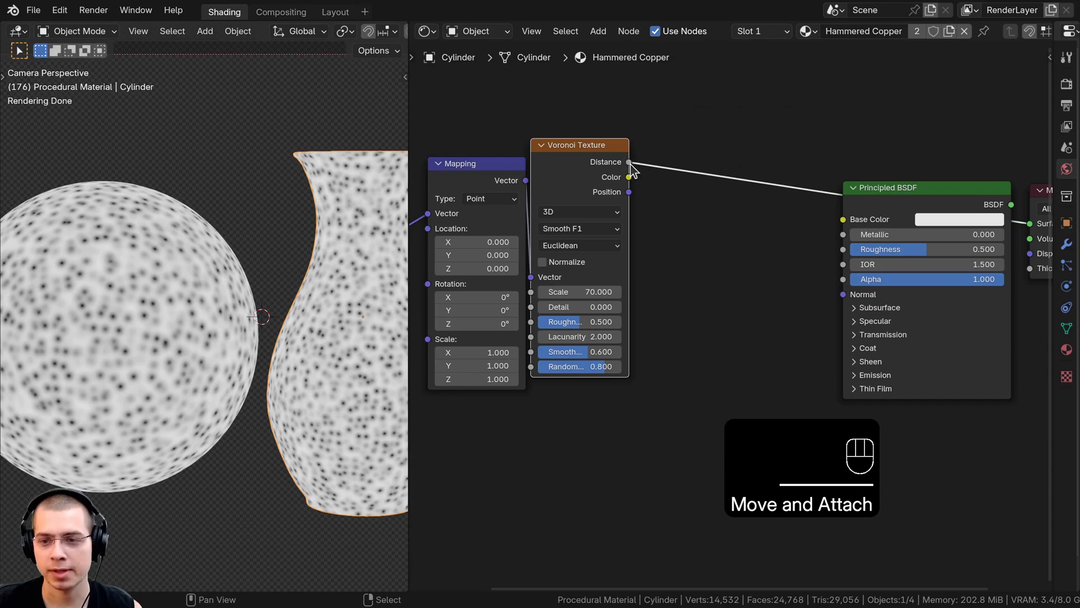
left_click_drag(629, 162, 843, 294)
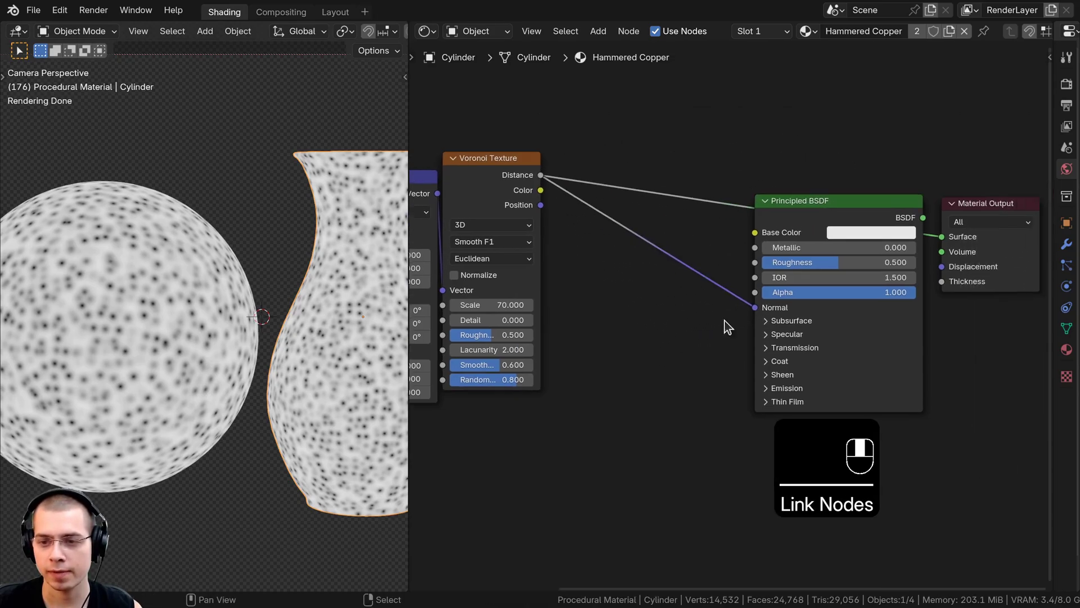
middle_click_drag(725, 319, 694, 337)
left_click(814, 232, "ctrl+shift")
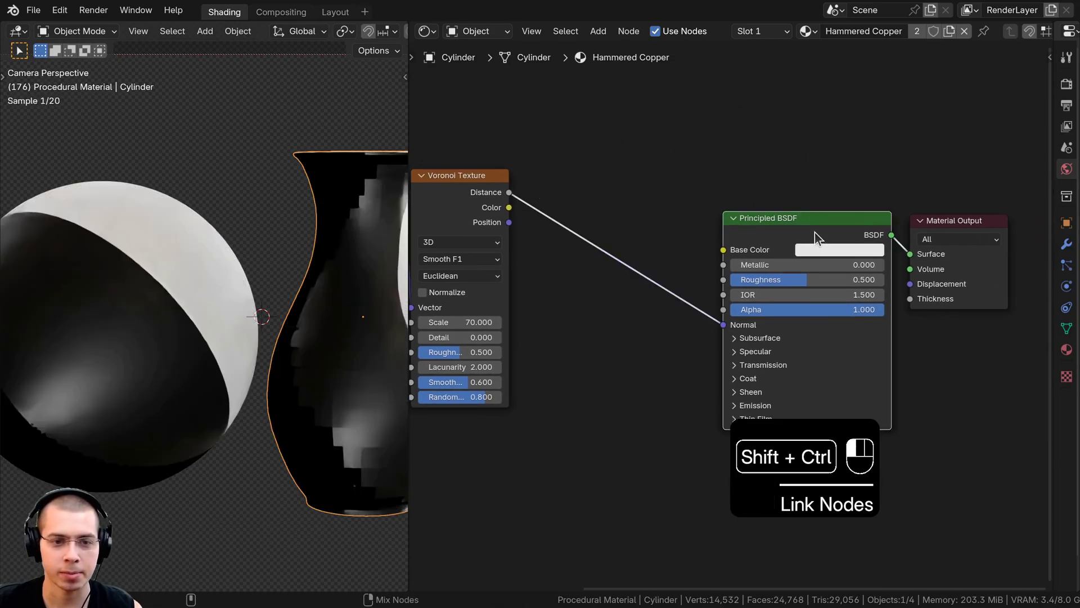
Insert a Bump node between the Voronoi Texture and Principled BSDF, with the Distance output feeding its Height input.
middle_click_drag(248, 387, 202, 387, "shift")
middle_click_drag(295, 203, 185, 290, "shift")
key("shift+a")
left_click(602, 156)
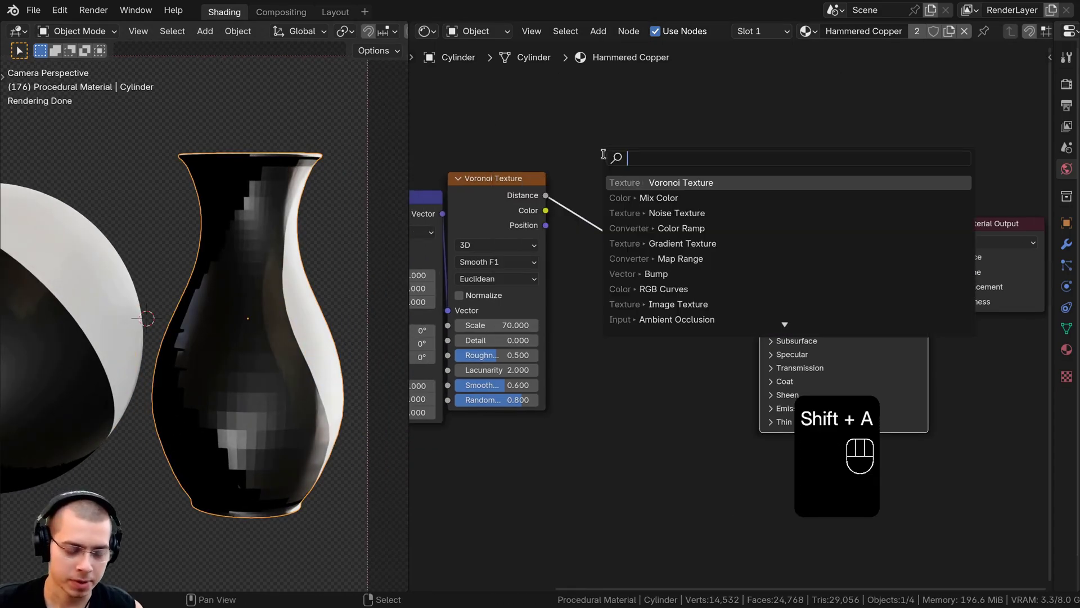
type("bum")
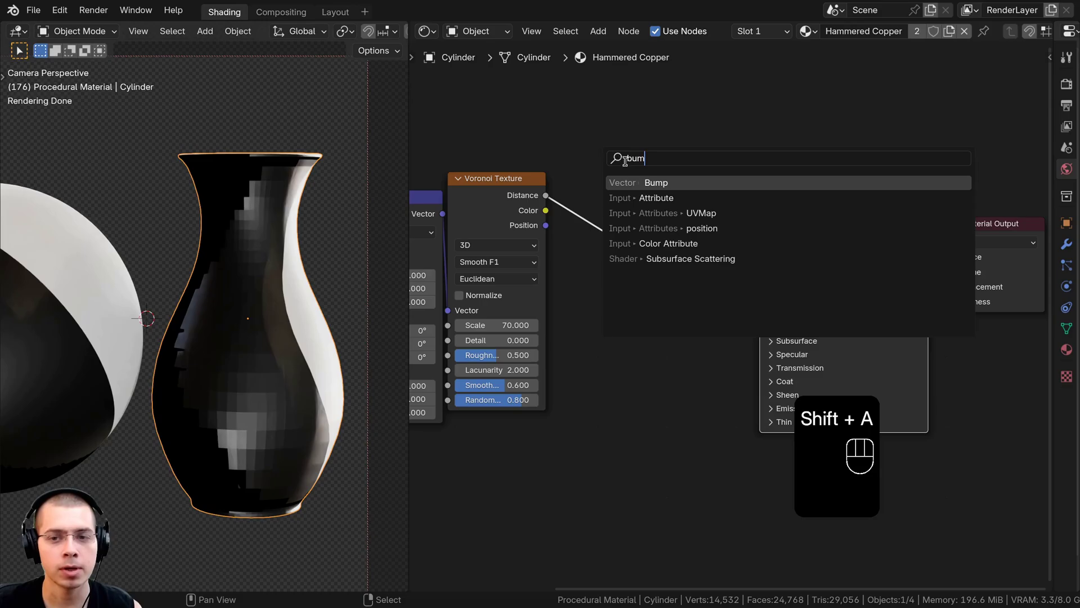
key("Return")
left_click(650, 267)
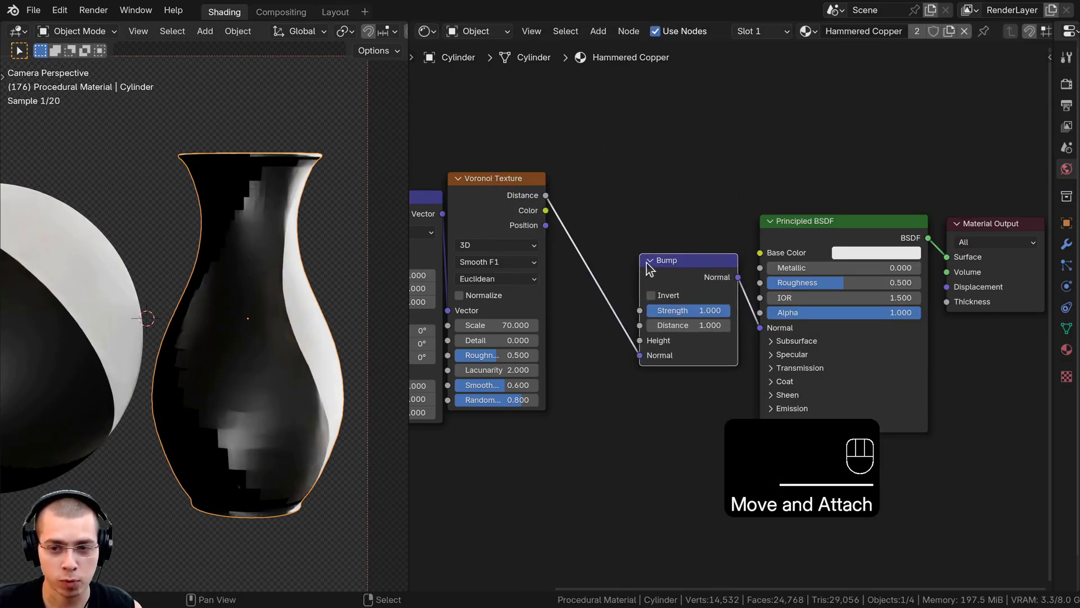
scroll(492, 166, "up", 1)
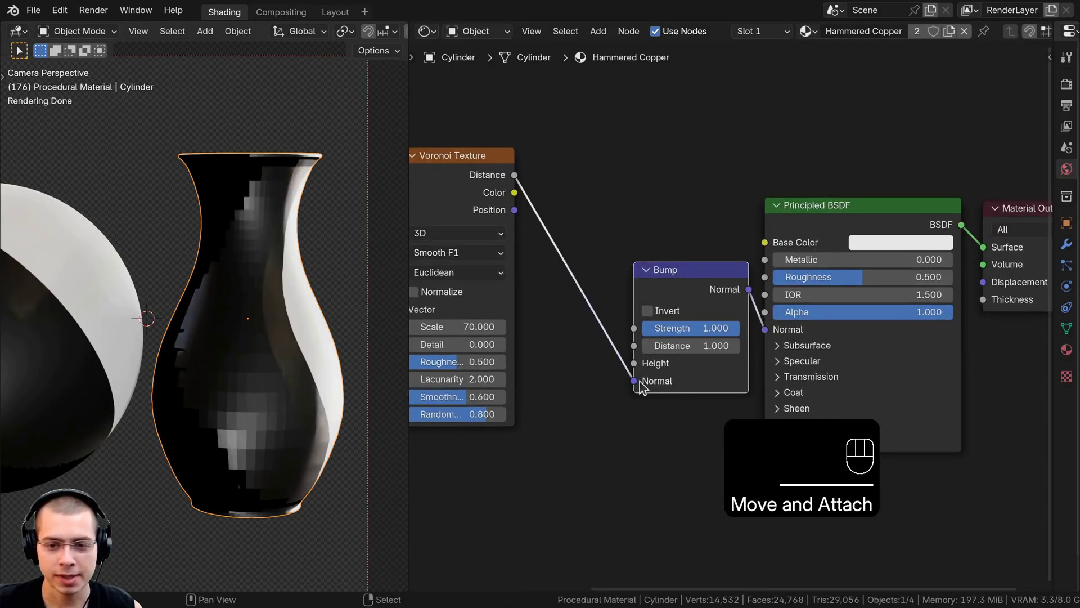
left_click_drag(635, 380, 634, 363)
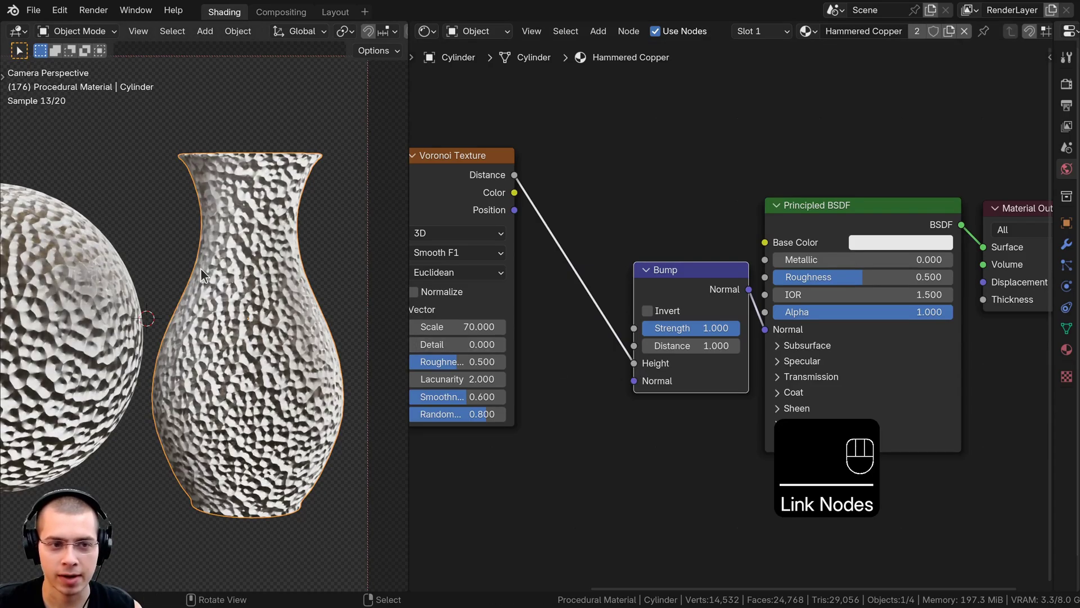
Set the Bump node's Strength to 0.08.
middle_click_drag(148, 283, 212, 272, "shift")
scroll(143, 293, "up", 3)
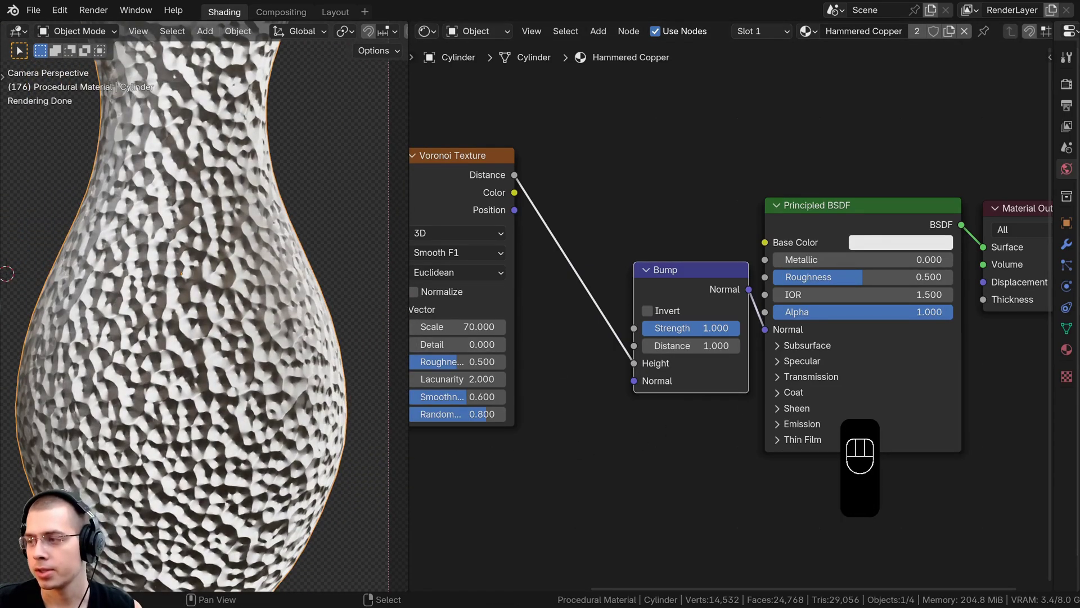
left_click(703, 332)
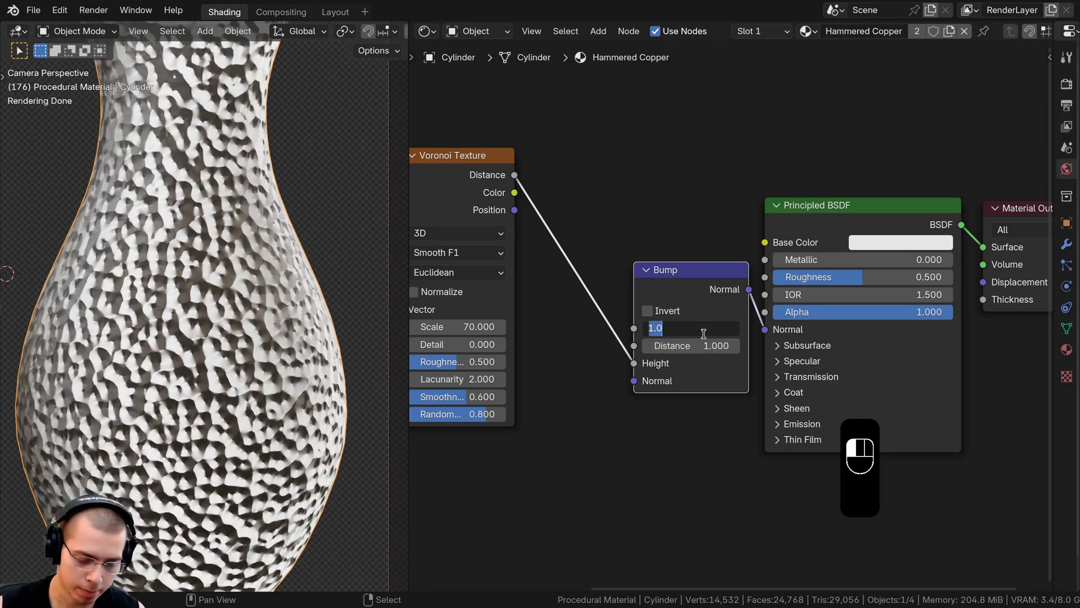
type(".08")
key("Return")
Change the Principled BSDF's Base Color to a dark orange-brown.
scroll(219, 375, "down", 4)
middle_click_drag(217, 378, 355, 378, "shift")
middle_click_drag(225, 370, 274, 376, "shift")
scroll(237, 335, "up", 1)
middle_click_drag(894, 251, 755, 235)
left_click(760, 232)
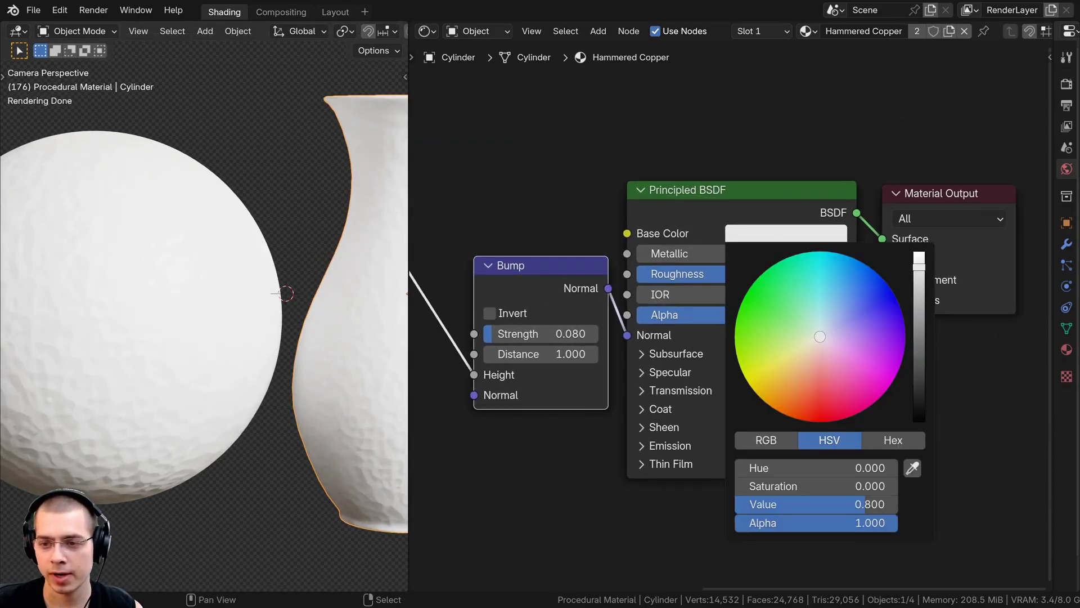
left_click_drag(919, 268, 919, 352)
left_click_drag(782, 362, 792, 369)
left_click_drag(919, 354, 920, 364)
Insert a Map Range node between the Voronoi Texture's Distance output and the Bump node's Height input.
scroll(200, 349, "down", 2)
middle_click_drag(200, 349, 81, 348, "shift")
scroll(252, 326, "up", 4)
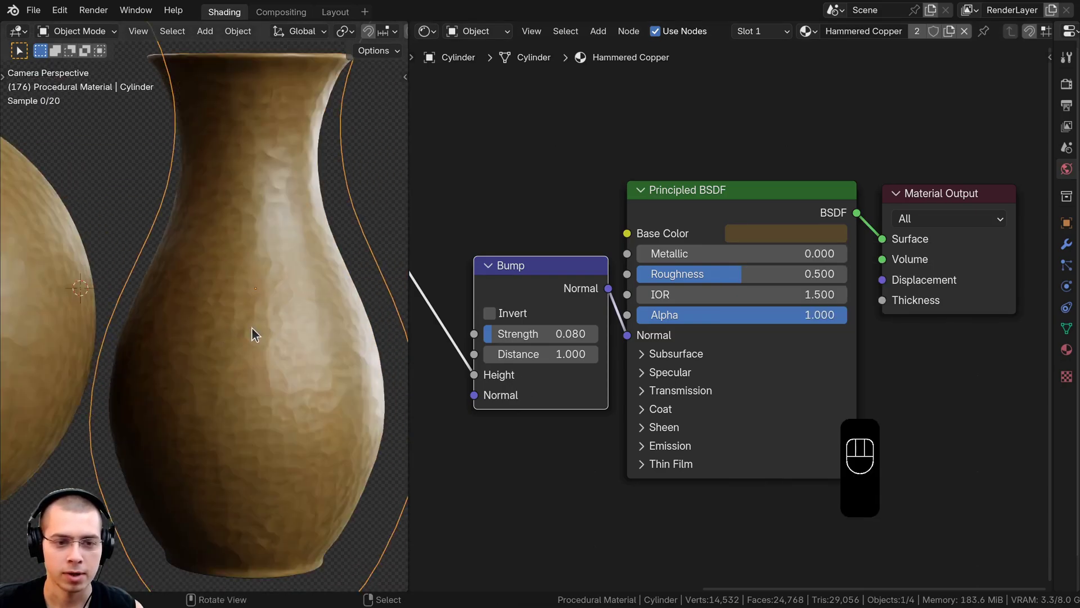
scroll(640, 300, "down", 1)
middle_click_drag(469, 298, 793, 317)
scroll(792, 318, "down", 4)
scroll(245, 275, "up", 3)
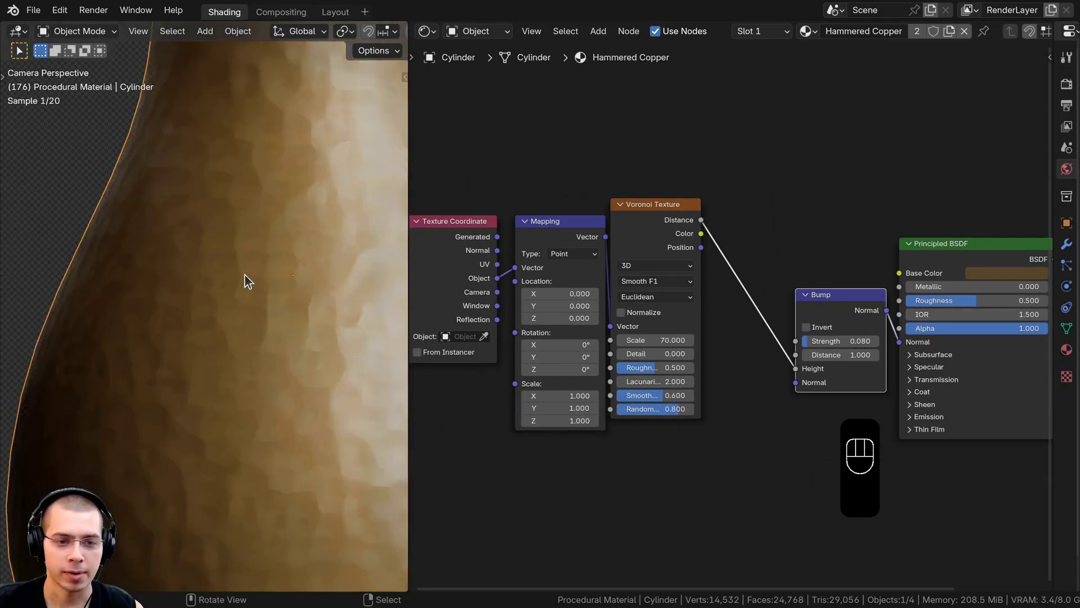
scroll(315, 312, "up", 1)
scroll(754, 214, "down", 1)
key("shift+a")
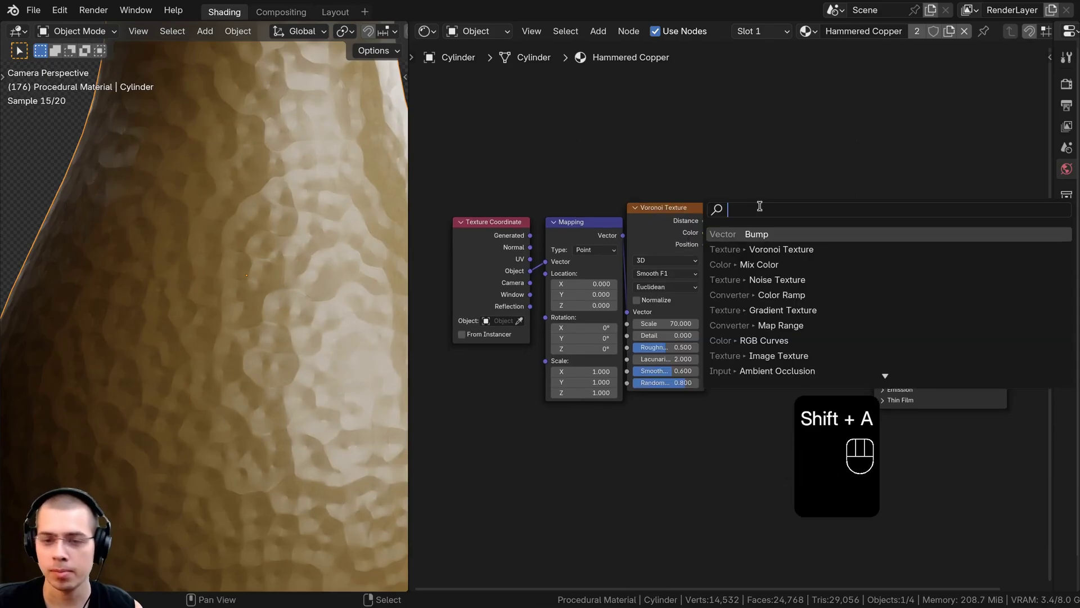
type("map")
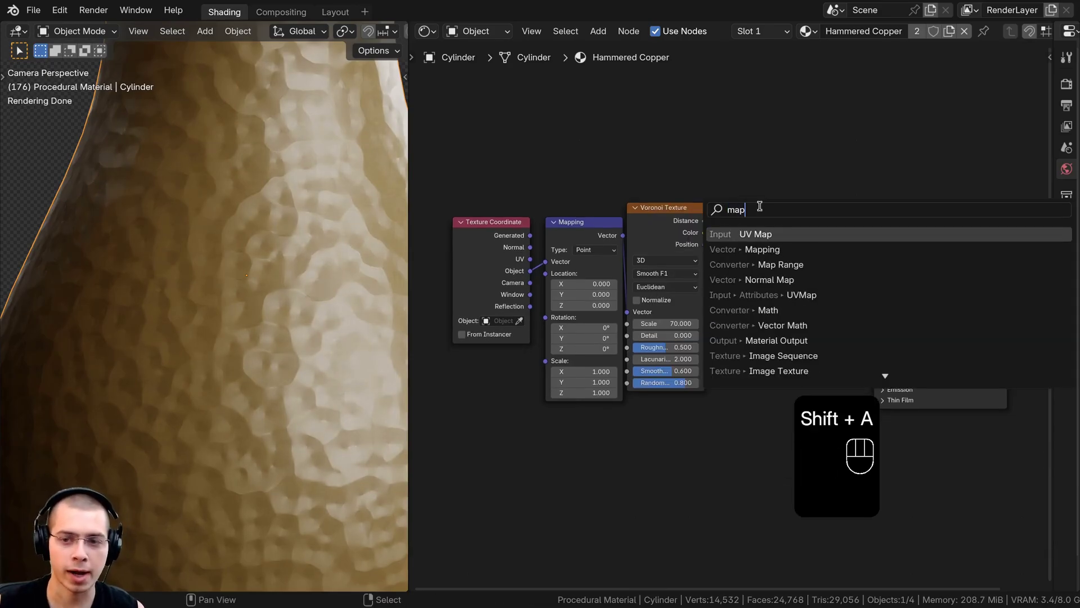
left_click(787, 264)
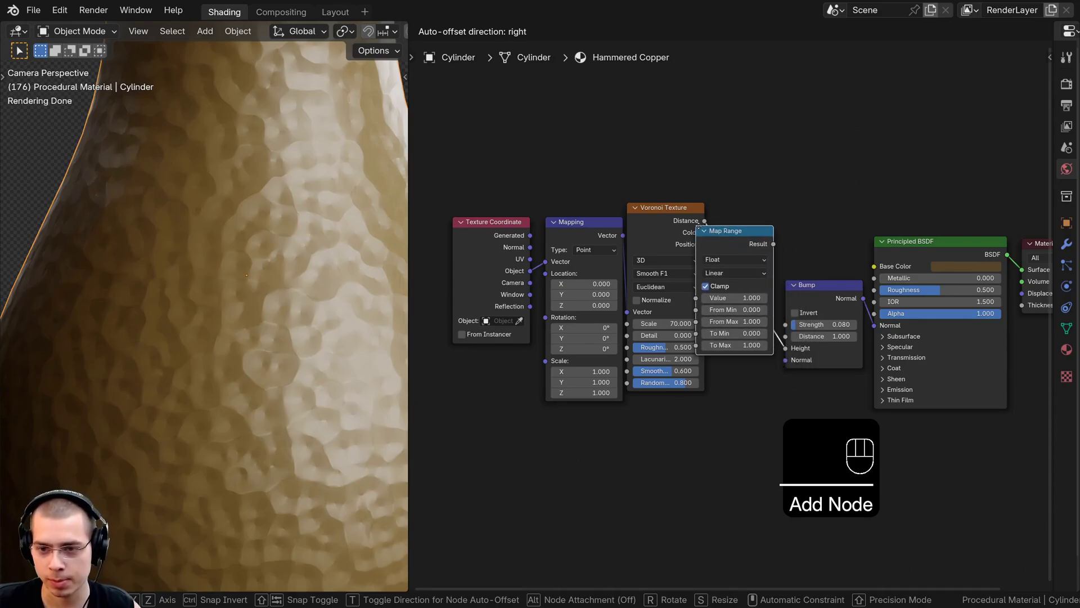
left_click(754, 256)
Try adjusting the Map Range's From Min and turn off the node's Clamp option.
scroll(780, 307, "up", 4)
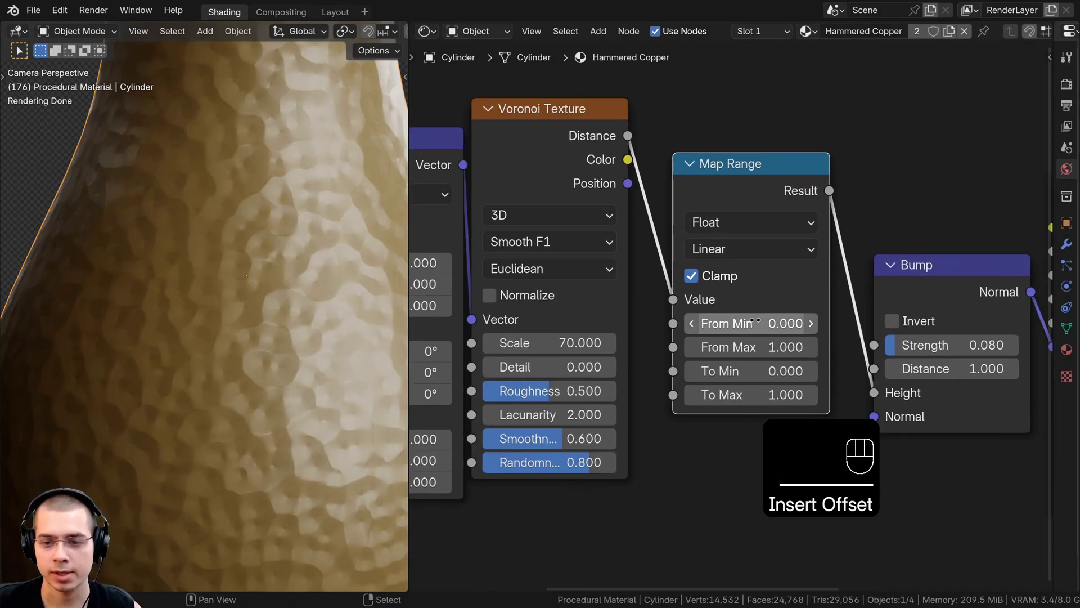
middle_click_drag(754, 314, 733, 310)
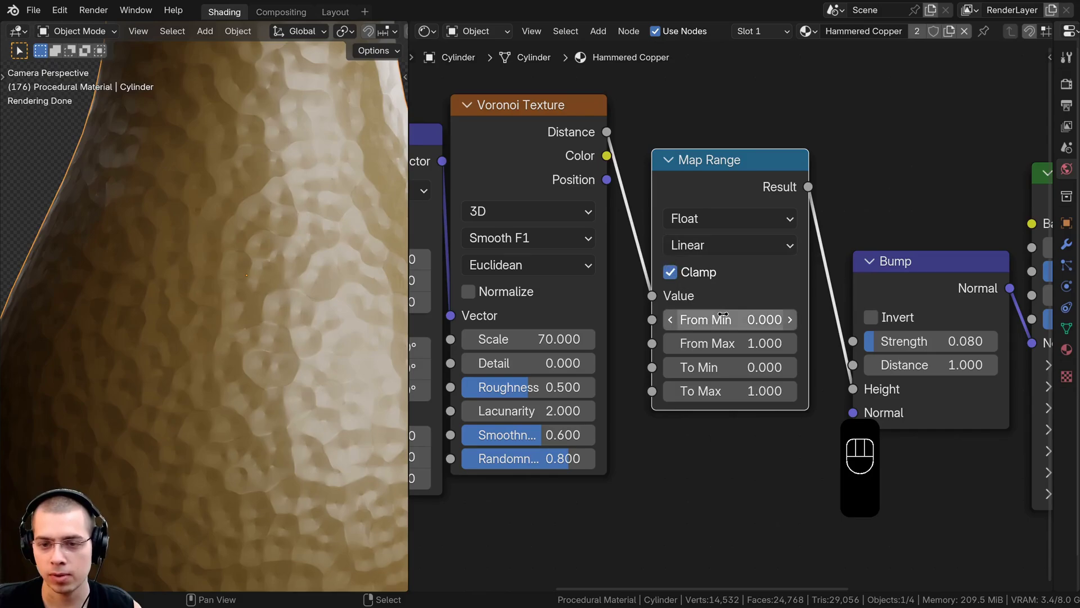
left_click_drag(732, 319, 701, 319, "shift")
right_click(701, 319, "shift")
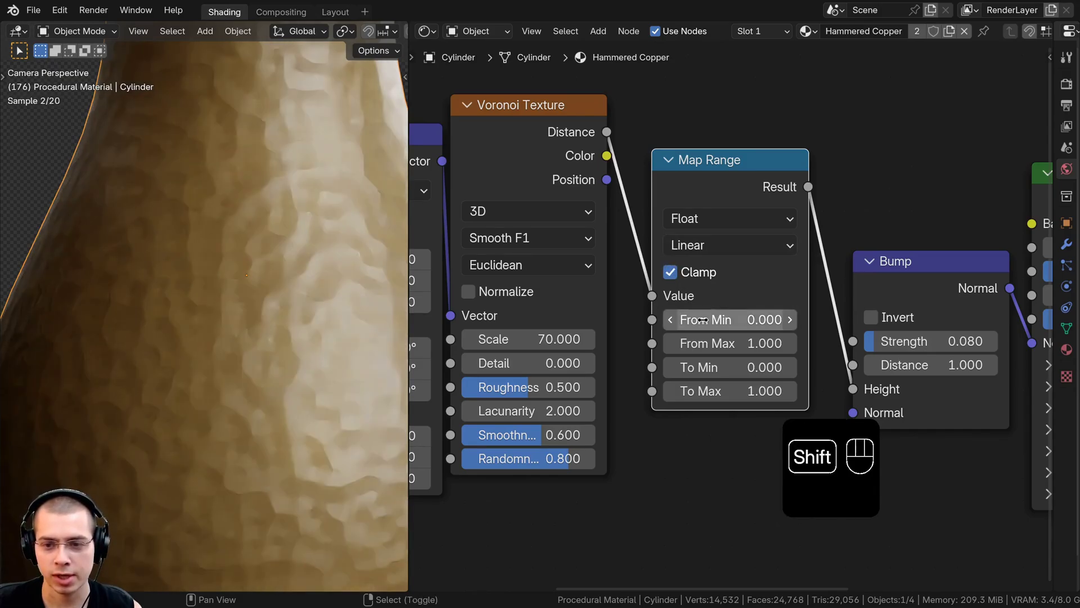
left_click(670, 272)
Set the Map Range's From Min to -4.37, judging the hammered dents in a close-up of the vase.
left_click(271, 356, "shift")
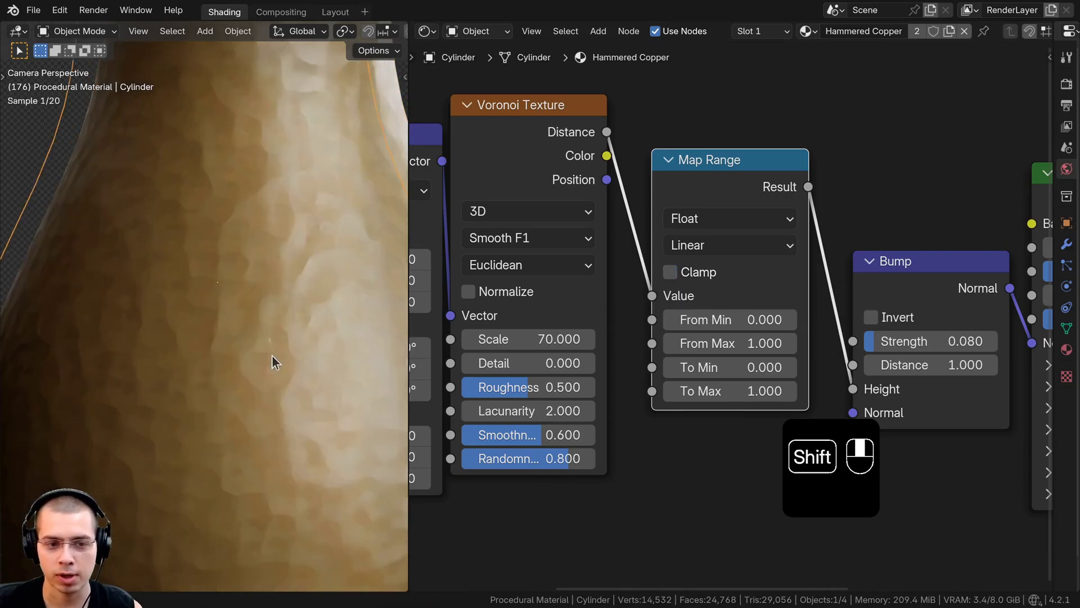
middle_click_drag(272, 356, 240, 359, "shift")
scroll(240, 360, "up", 3)
left_click_drag(767, 319, 714, 319, "shift")
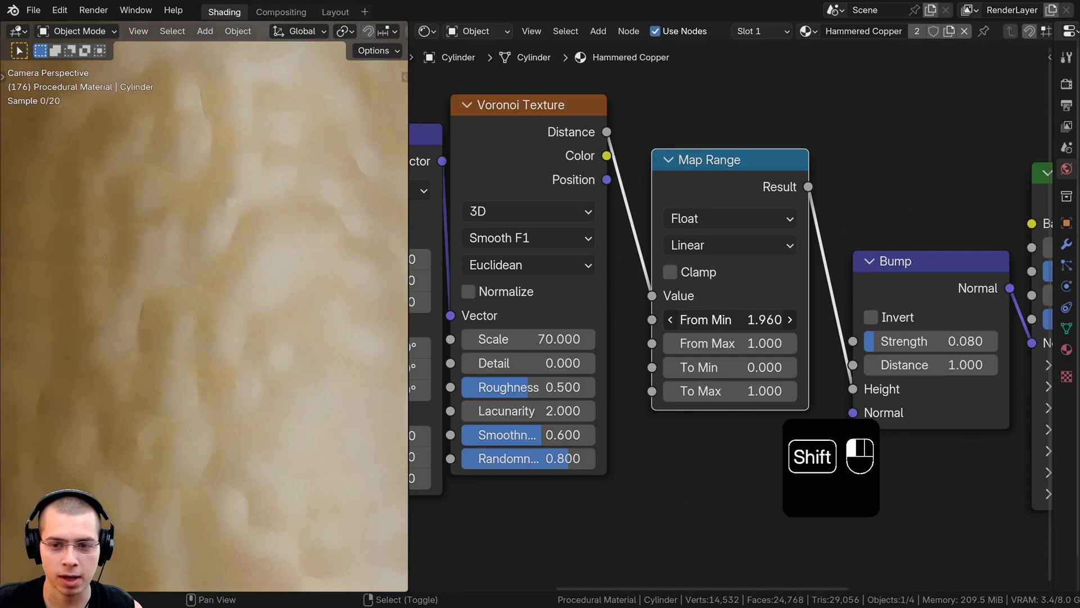
left_click(758, 327)
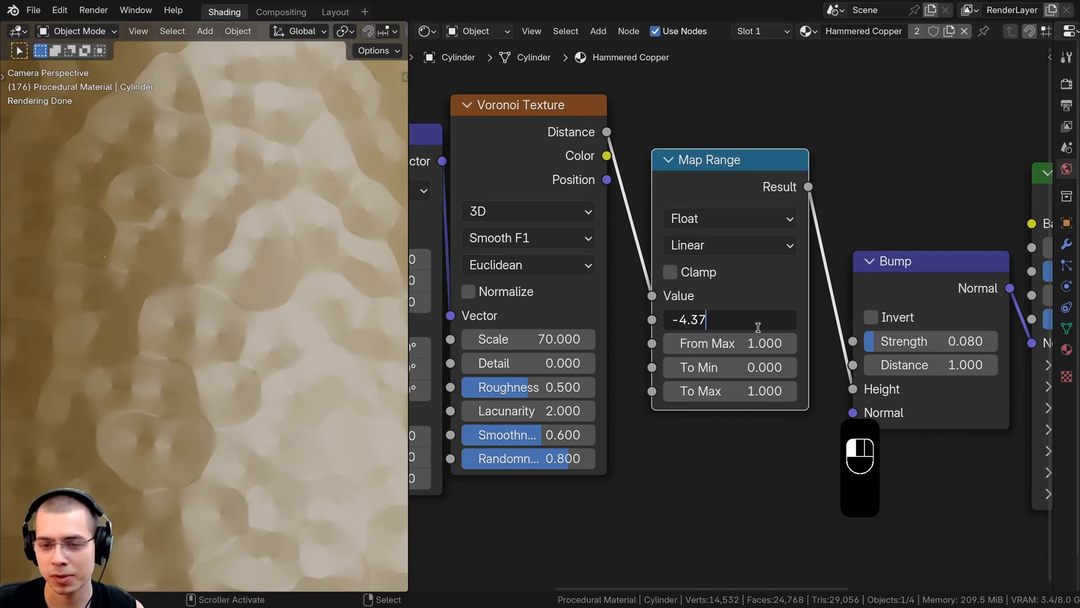
key("Return")
middle_click_drag(764, 327, 761, 321)
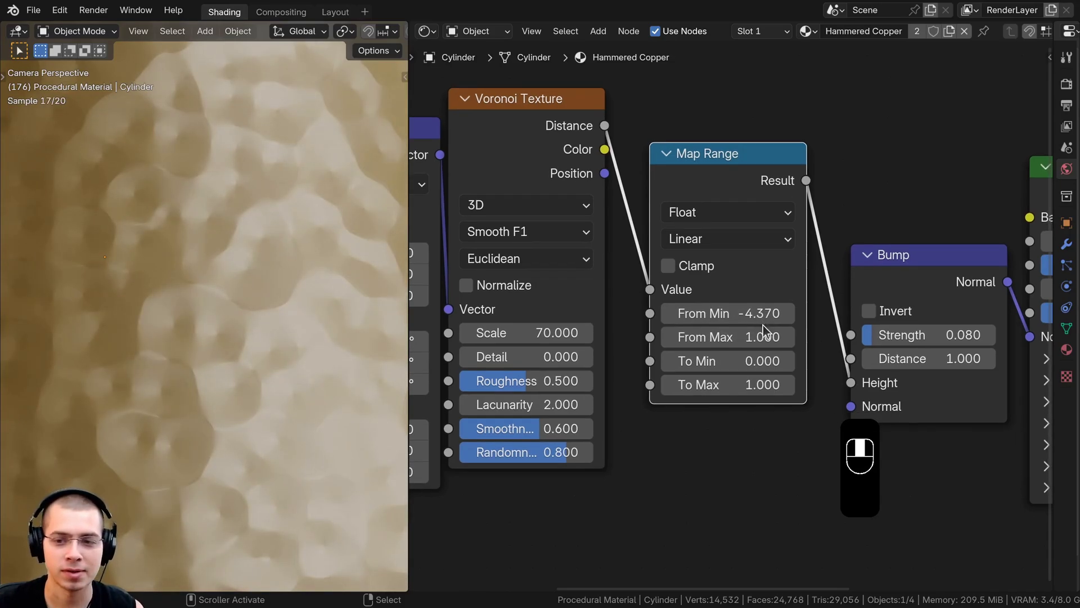
left_click_drag(710, 364, 546, 336)
right_click(711, 363)
right_click(546, 336, "shift")
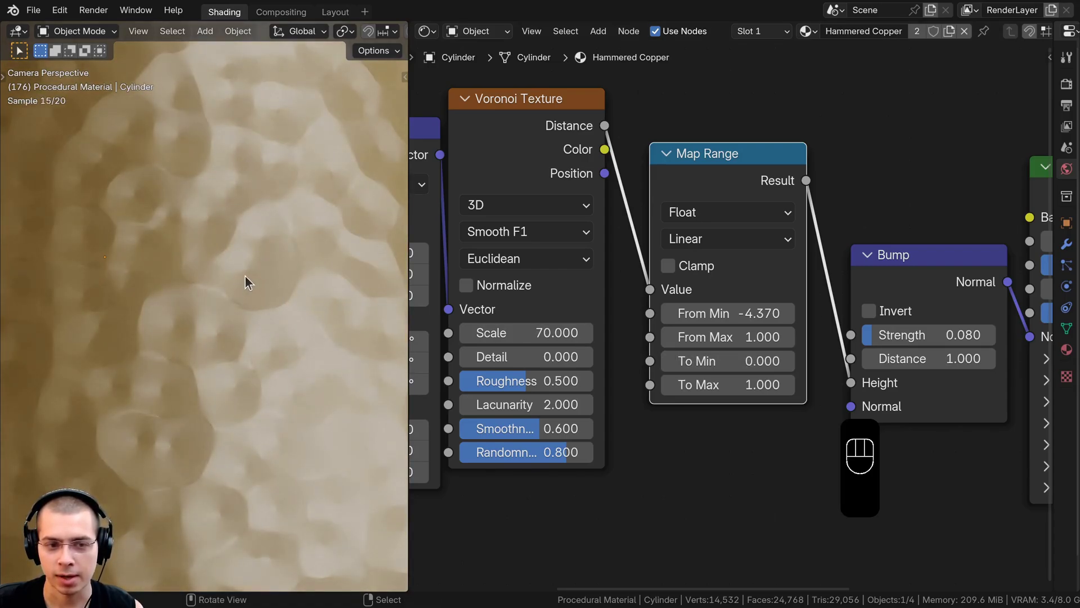
Set the Map Range node's To Min to 0.78.
scroll(257, 281, "down", 5)
scroll(765, 254, "down", 5)
middle_click_drag(971, 235, 950, 234)
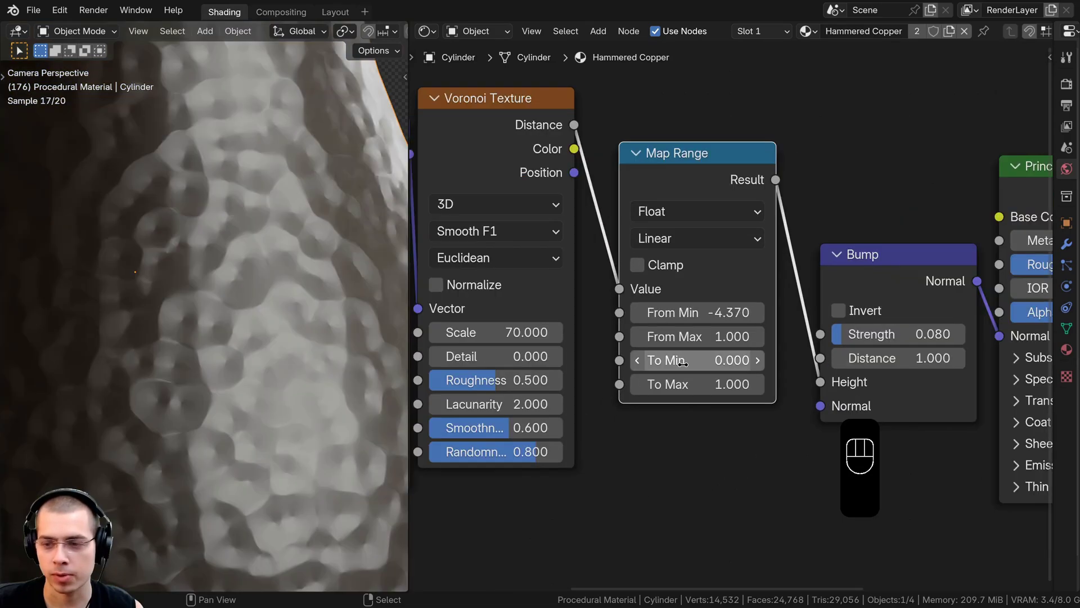
left_click(683, 364)
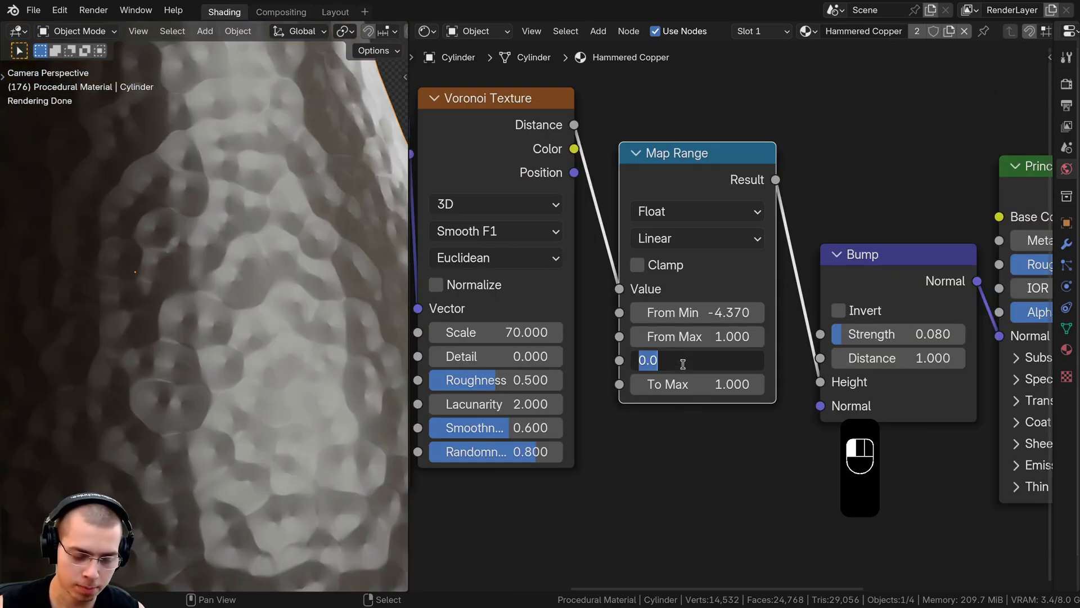
type(".78")
key("Return")
Compare the vase's dents with the Map Range node muted and unmuted, up close and from farther away.
left_click_drag(680, 169, 687, 175)
key("m")
key("m")
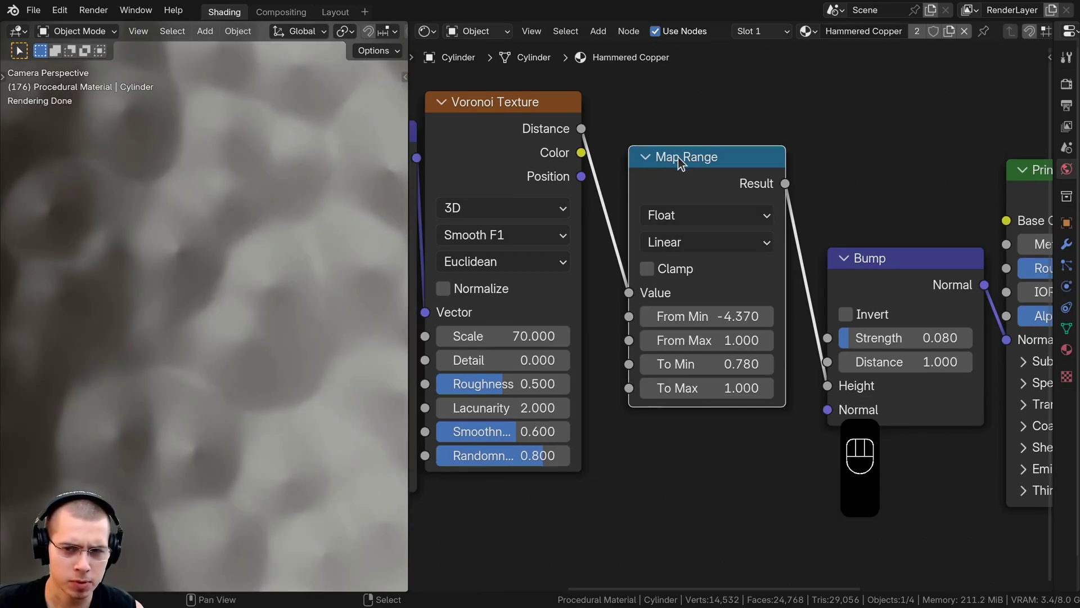
key("m")
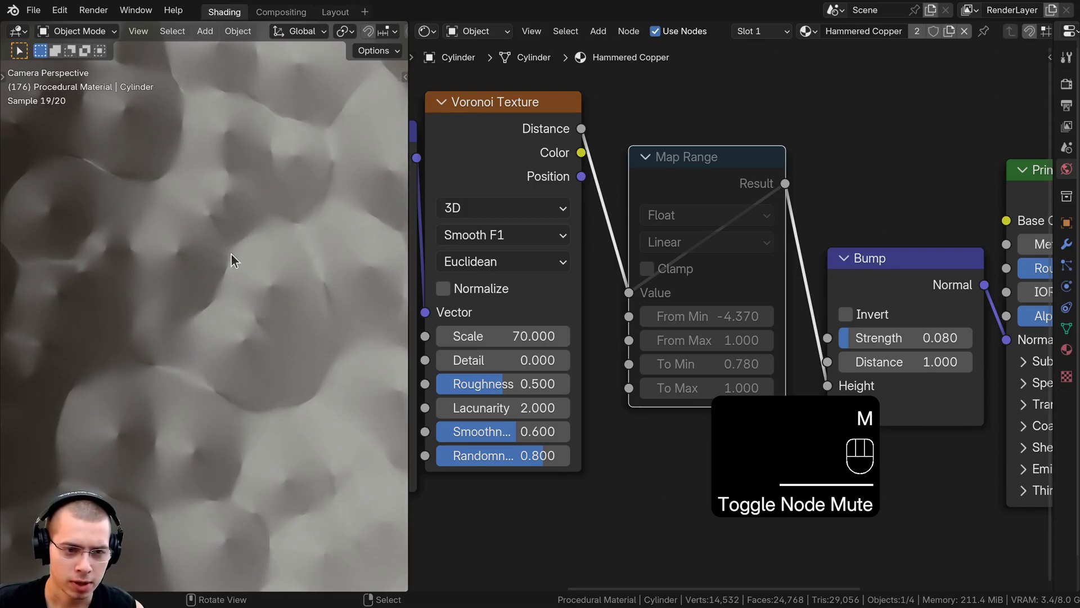
key("m")
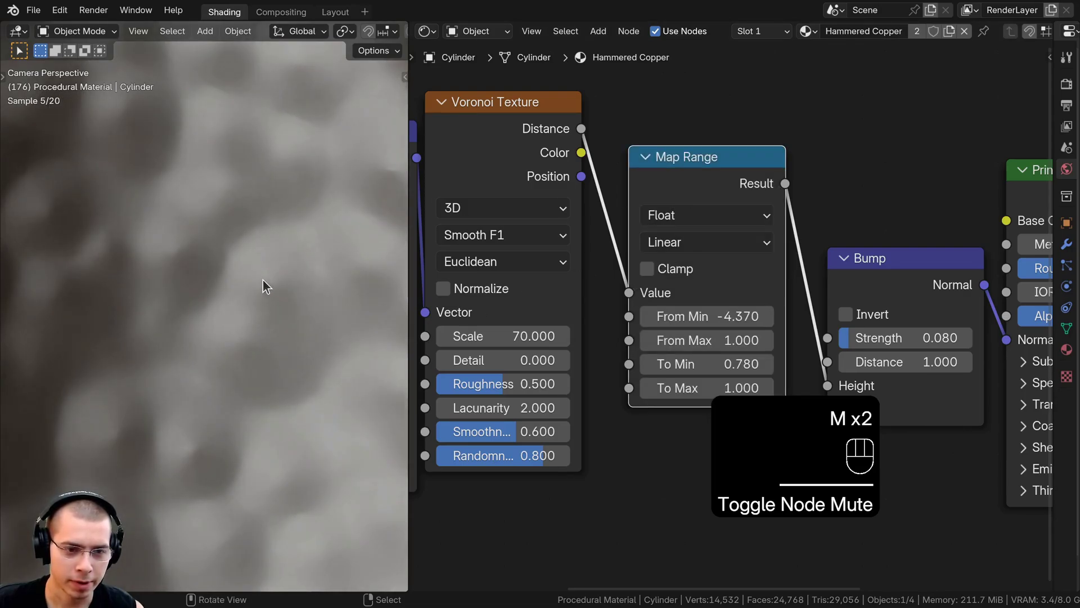
middle_click_drag(228, 297, 230, 229, "shift")
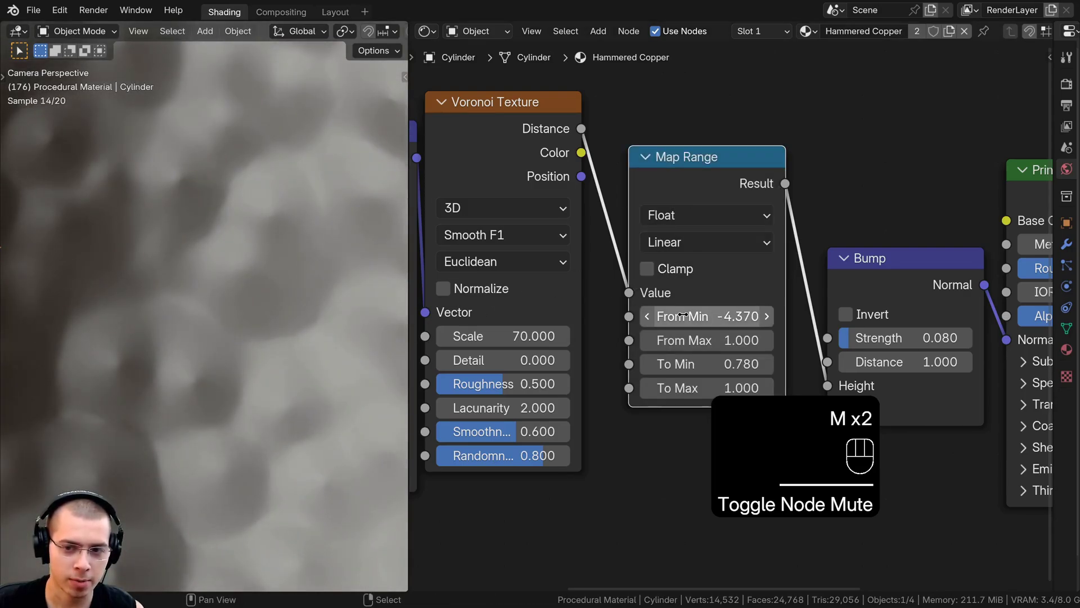
scroll(170, 332, "down", 10)
middle_click_drag(170, 333, 232, 217, "shift")
scroll(302, 334, "up", 3)
scroll(320, 299, "up", 5)
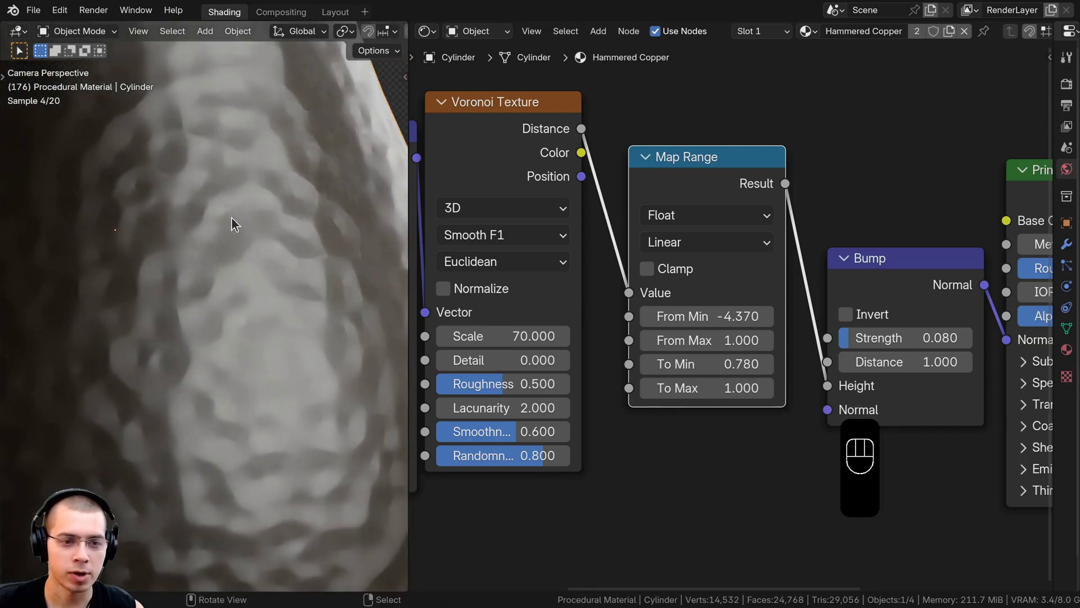
Insert an RGB Curves node between the Voronoi Texture and the Map Range node.
scroll(674, 155, "down", 4)
scroll(677, 162, "up", 2)
key("shift+a")
type("rgb")
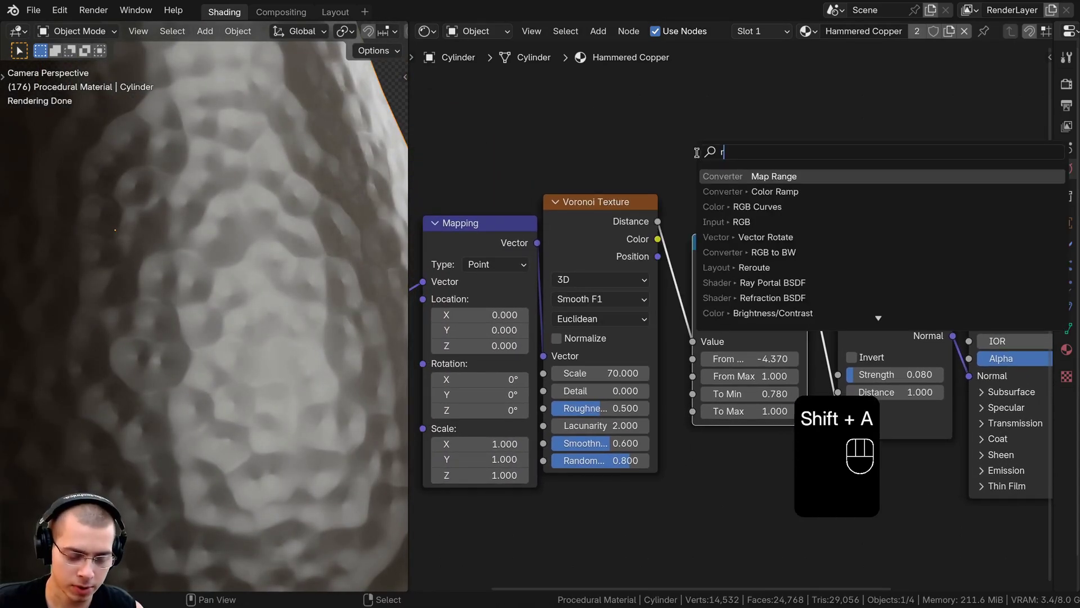
left_click(748, 208)
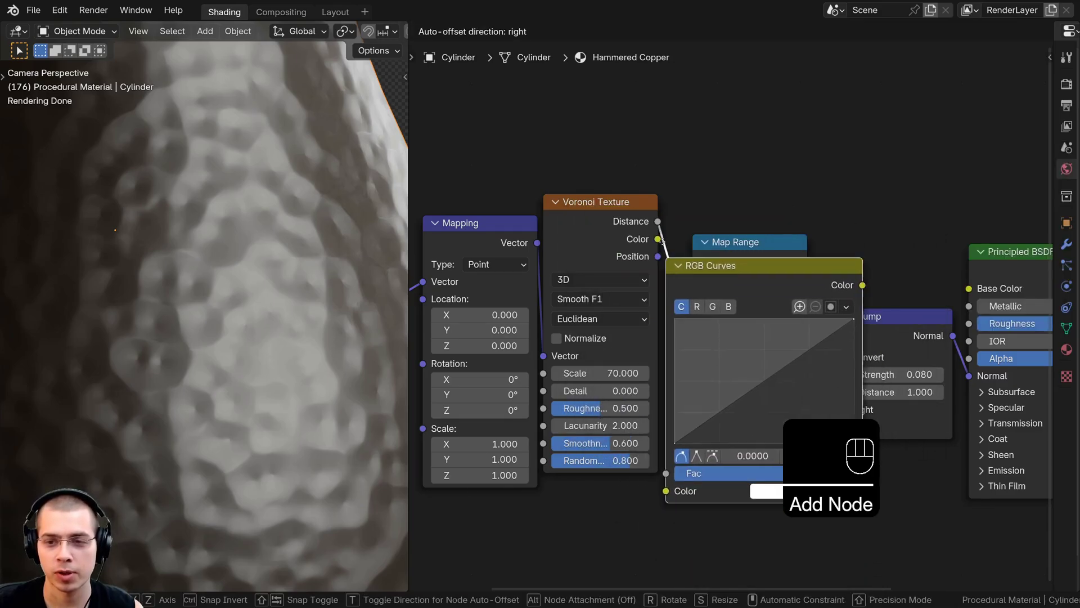
left_click(662, 240)
scroll(679, 272, "up", 3)
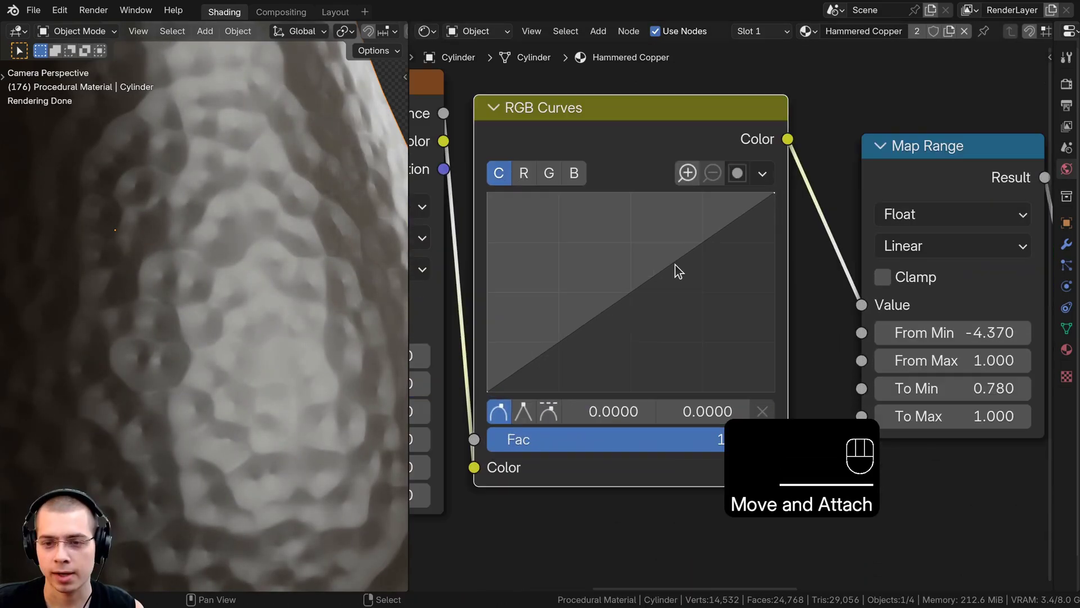
Shape the RGB Curves into a steep S with a lower point at 0.3695, 0.1319 and an upper point at 0.4396, 0.8611.
left_click_drag(679, 272, 613, 223)
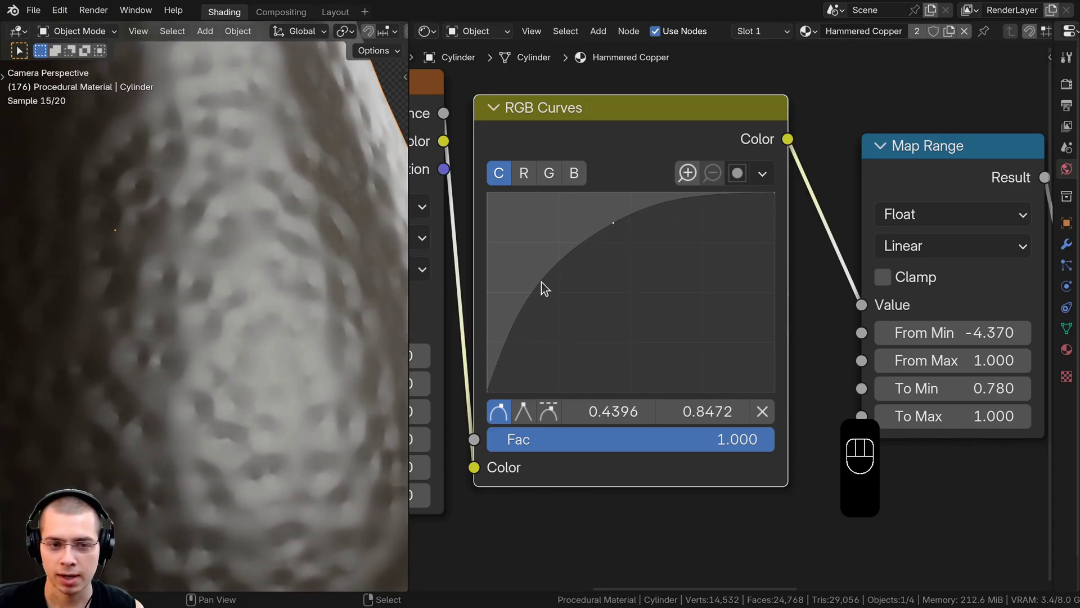
left_click(542, 281)
left_click_drag(539, 279, 593, 365)
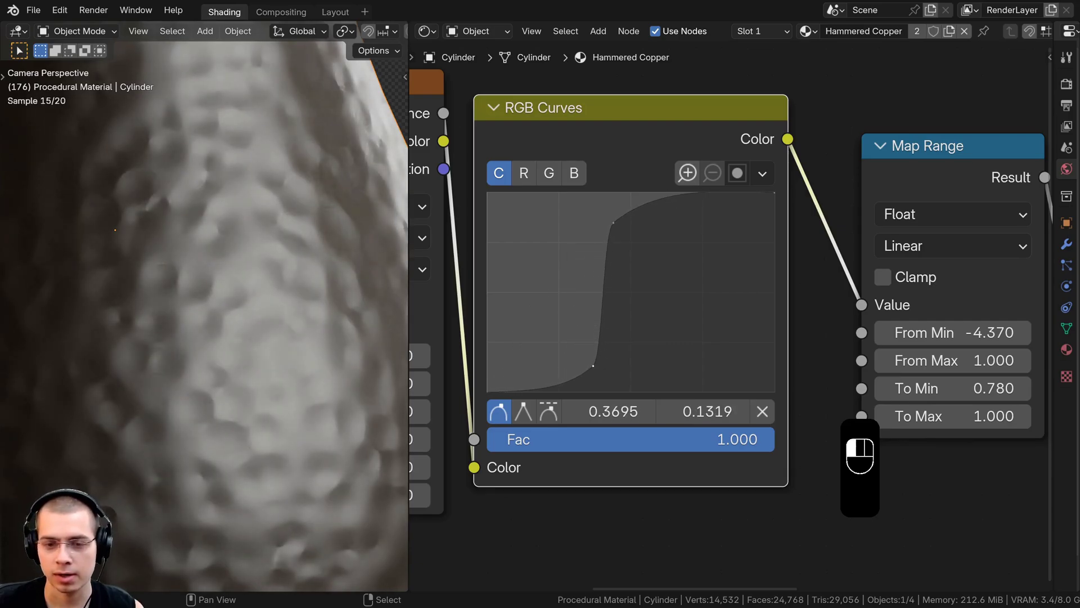
left_click_drag(613, 223, 614, 220)
Compare the vase's dents with the RGB Curves node muted and unmuted.
middle_click_drag(194, 73, 200, 143, "shift")
scroll(200, 143, "up", 3)
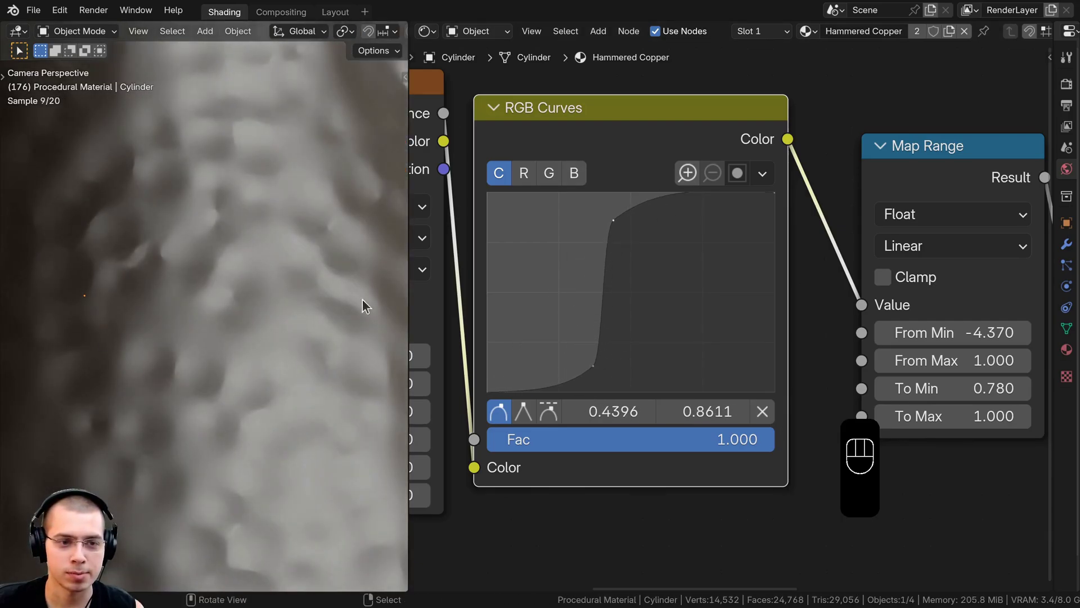
left_click_drag(618, 117, 641, 118)
key("m")
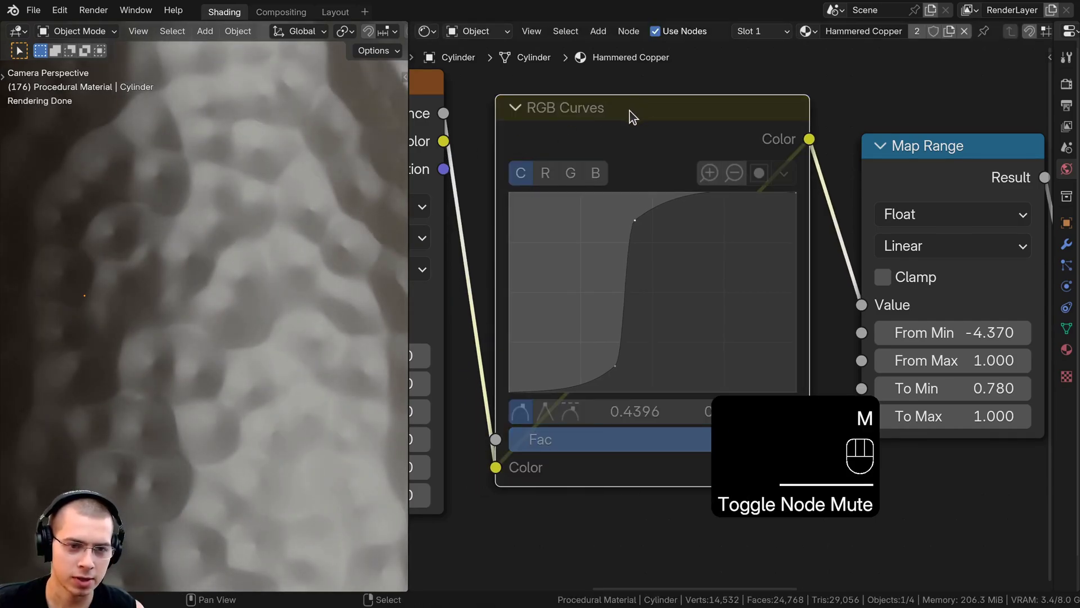
key("m")
scroll(271, 260, "down", 6)
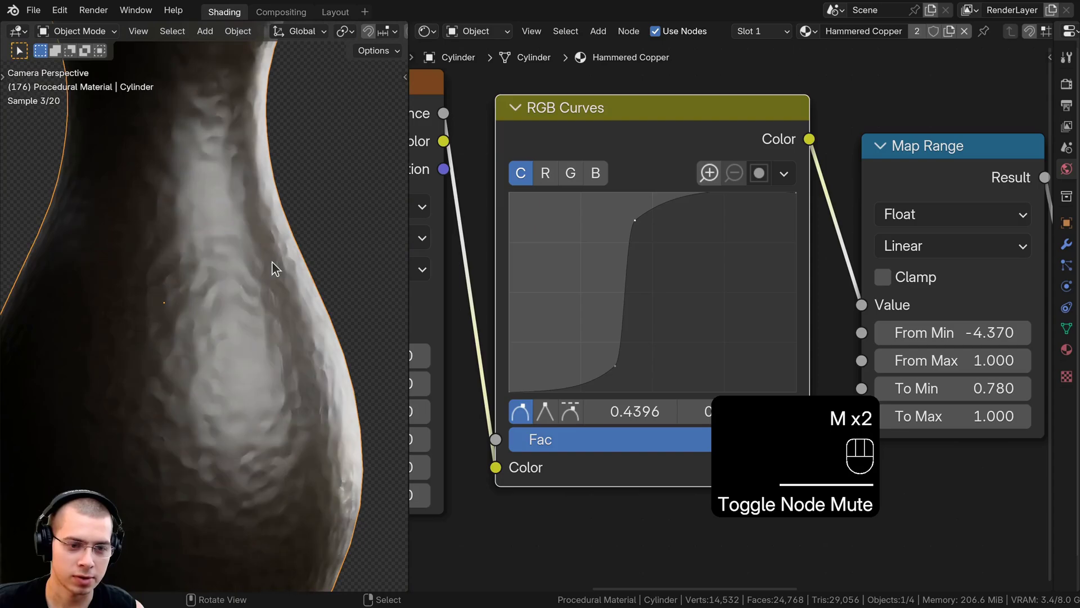
middle_click_drag(256, 276, 267, 261, "shift")
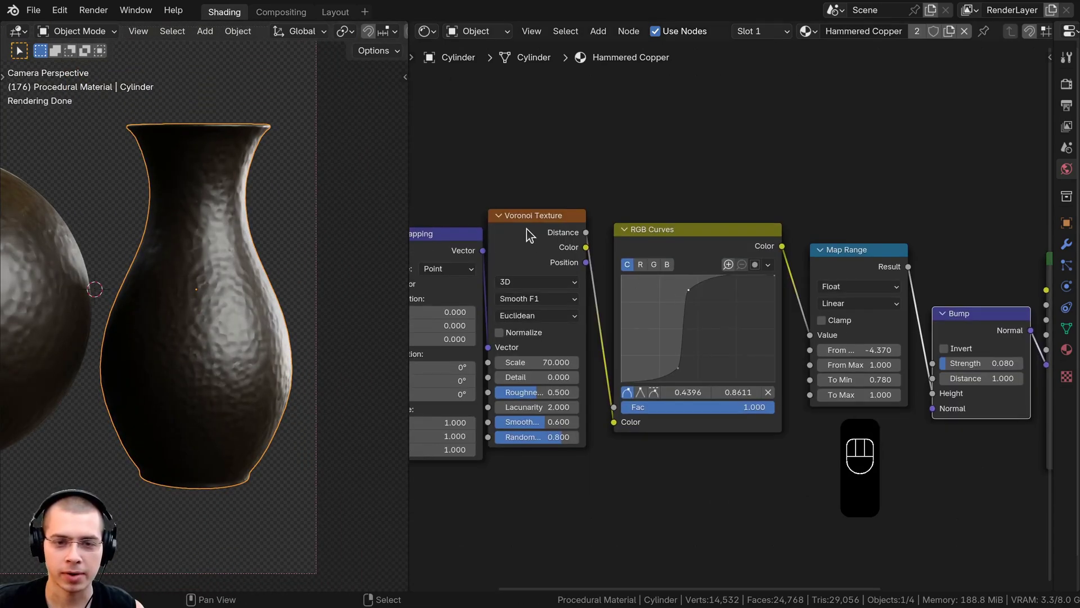
Link the Voronoi Texture's Distance output to the Principled BSDF's Base Color and reposition the shader and output nodes.
left_click_drag(528, 226, 529, 195)
middle_click_drag(626, 187, 553, 199)
left_click_drag(554, 199, 956, 304)
middle_click_drag(989, 270, 825, 259)
left_click_drag(897, 222, 993, 315)
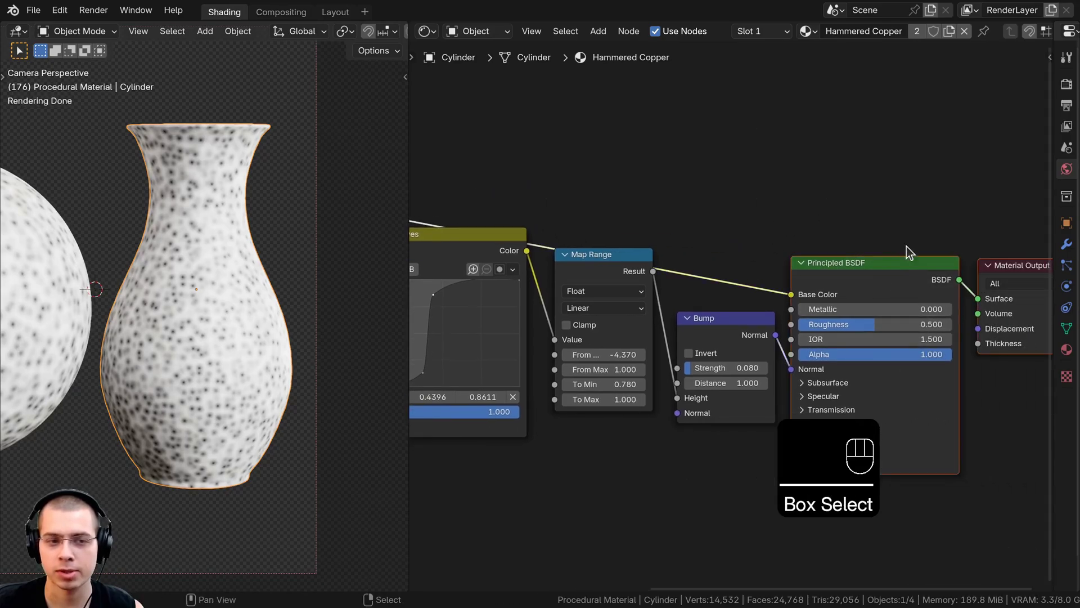
key("g")
left_click(873, 195)
middle_click_drag(815, 192, 940, 194)
Insert a Color Ramp node between the Voronoi Texture's Distance output and the Principled BSDF's Base Color.
key("shift+a")
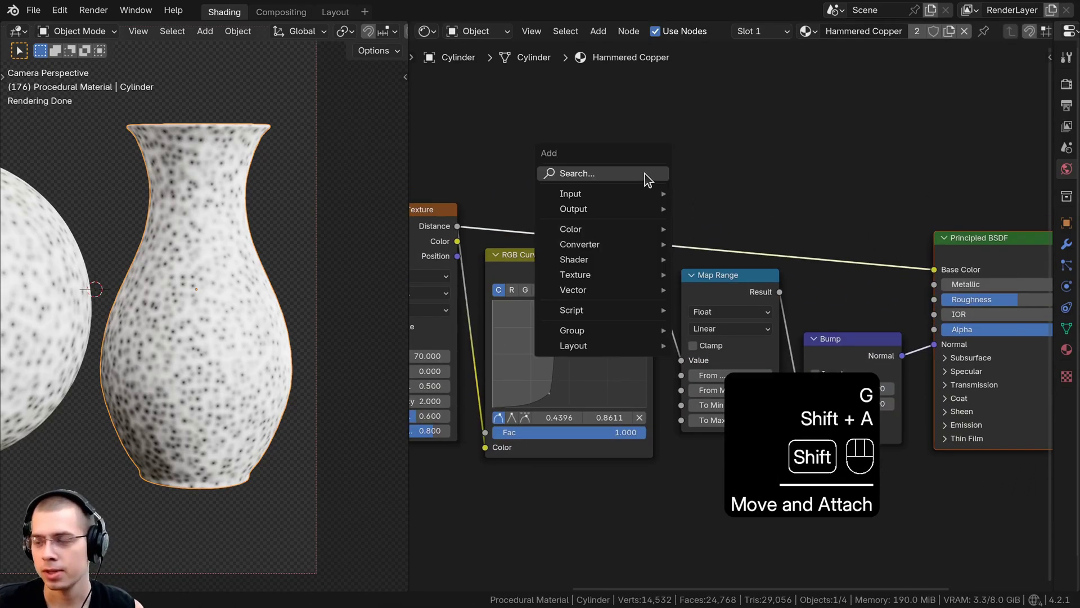
left_click(645, 174)
type("col")
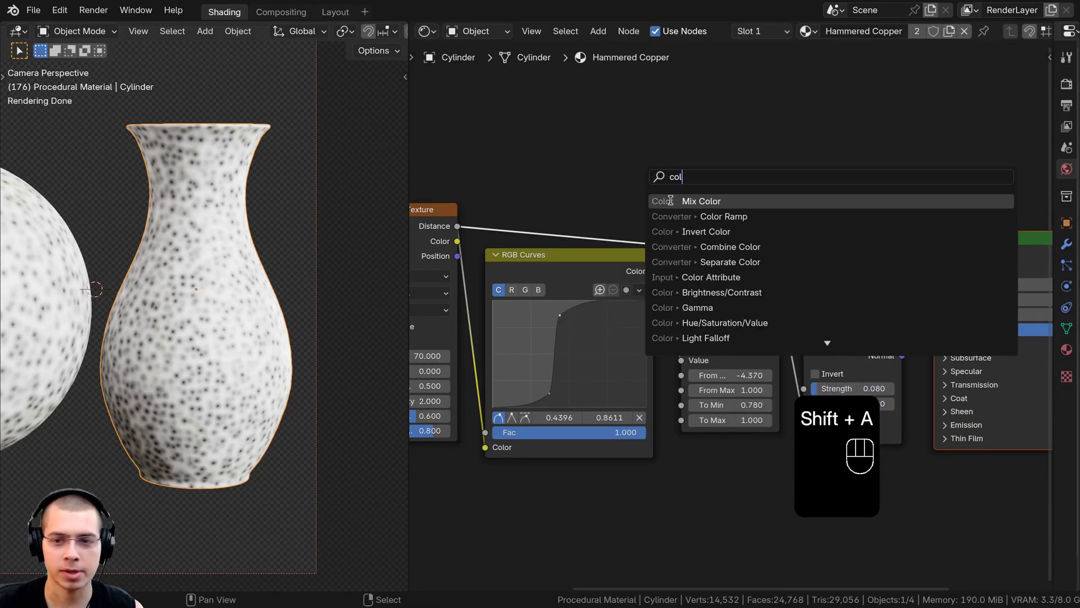
left_click(679, 216)
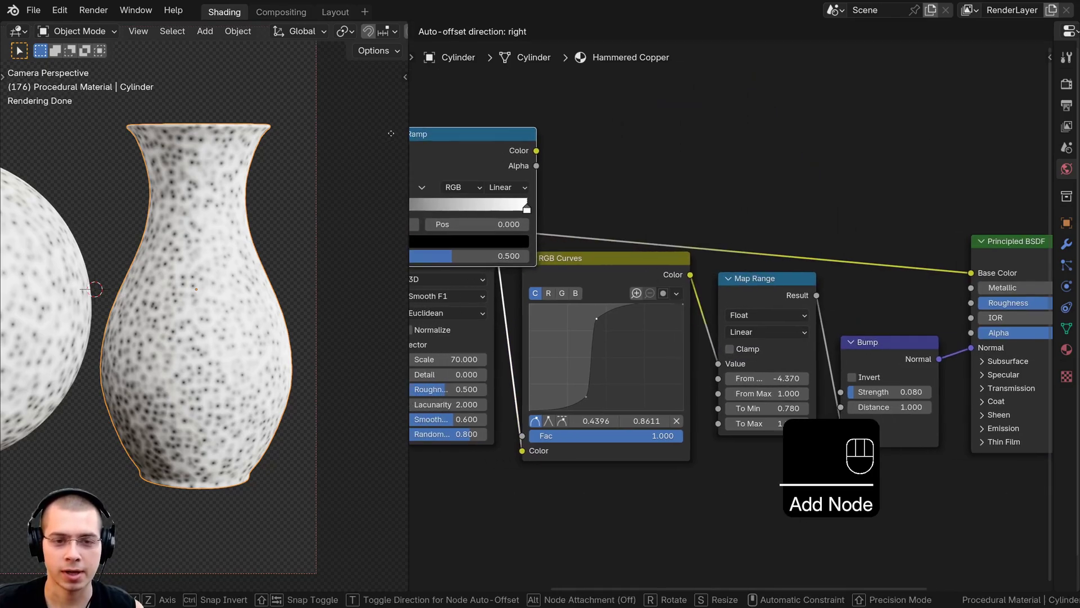
left_click(630, 144)
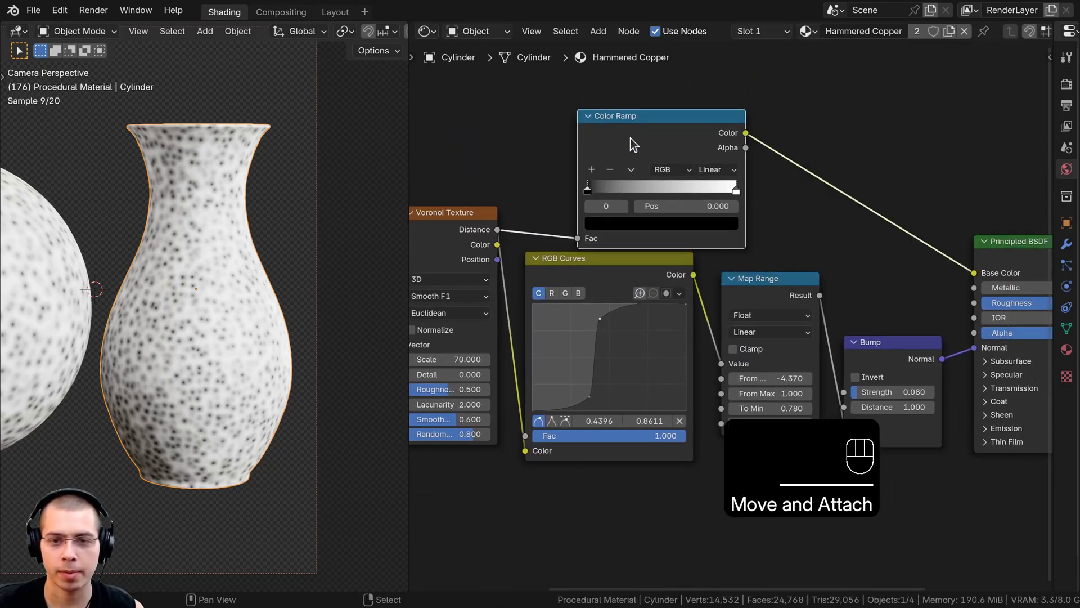
Add a grey (hex 939393) Color Ramp stop at position 0.285 and move the white stop to 0.507.
middle_click_drag(630, 145, 511, 279, "ctrl")
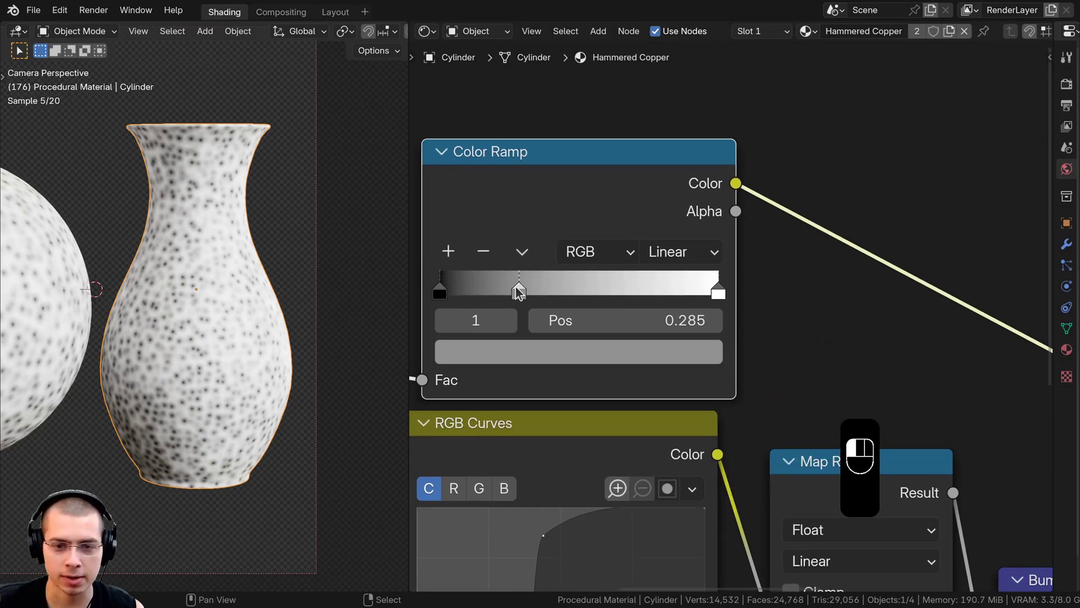
left_click_drag(721, 289, 578, 285)
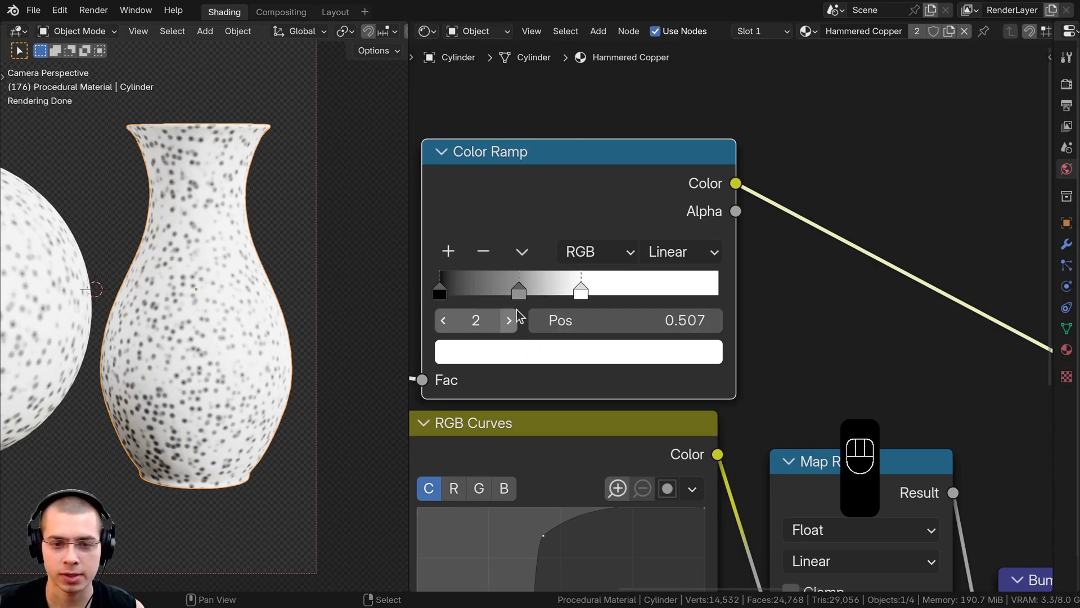
left_click(518, 290)
scroll(519, 290, "down", 1)
middle_click_drag(519, 290, 528, 288)
scroll(543, 291, "up", 2)
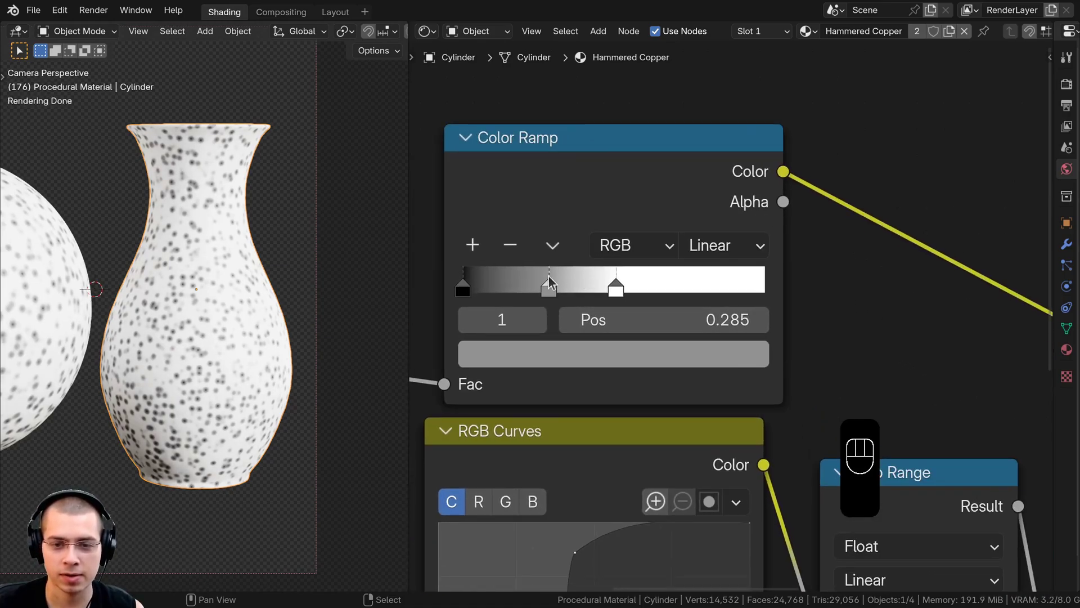
middle_click_drag(549, 357, 590, 348)
scroll(597, 357, "down", 1)
left_click(605, 347)
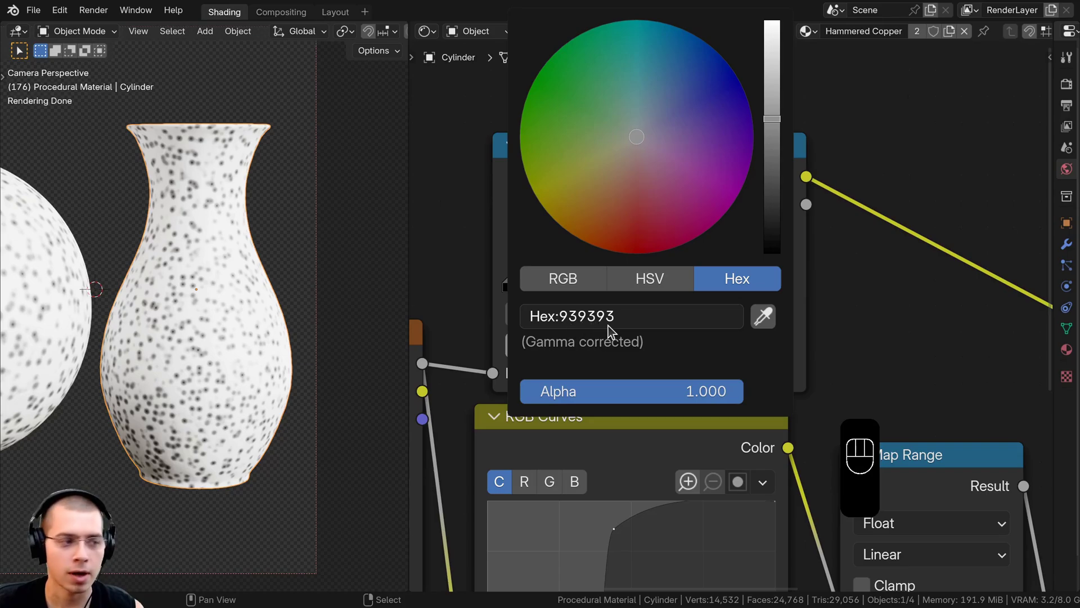
scroll(834, 369, "down", 2)
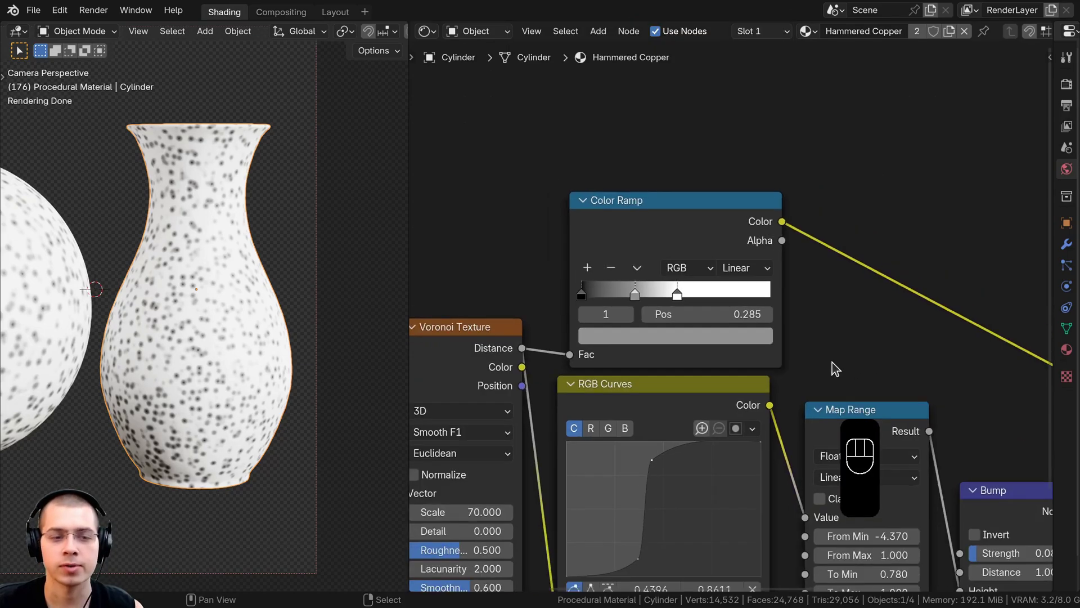
Insert a Mix Color node between the Color Ramp and the Principled BSDF's Base Color.
middle_click_drag(287, 385, 320, 409, "shift")
scroll(756, 316, "up", 2)
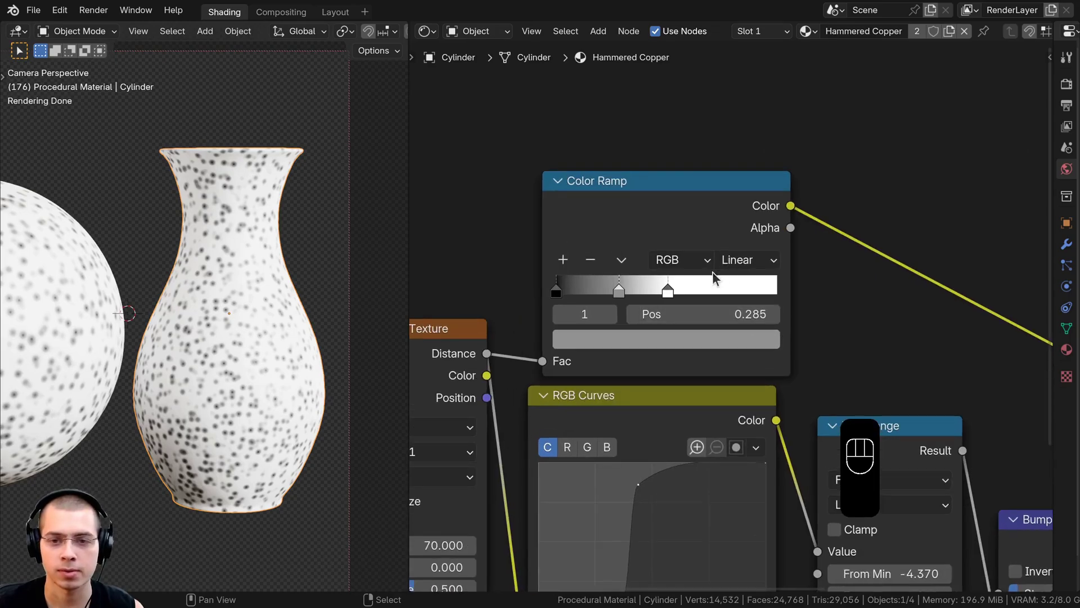
key("shift+a")
left_click(819, 146)
type("mix")
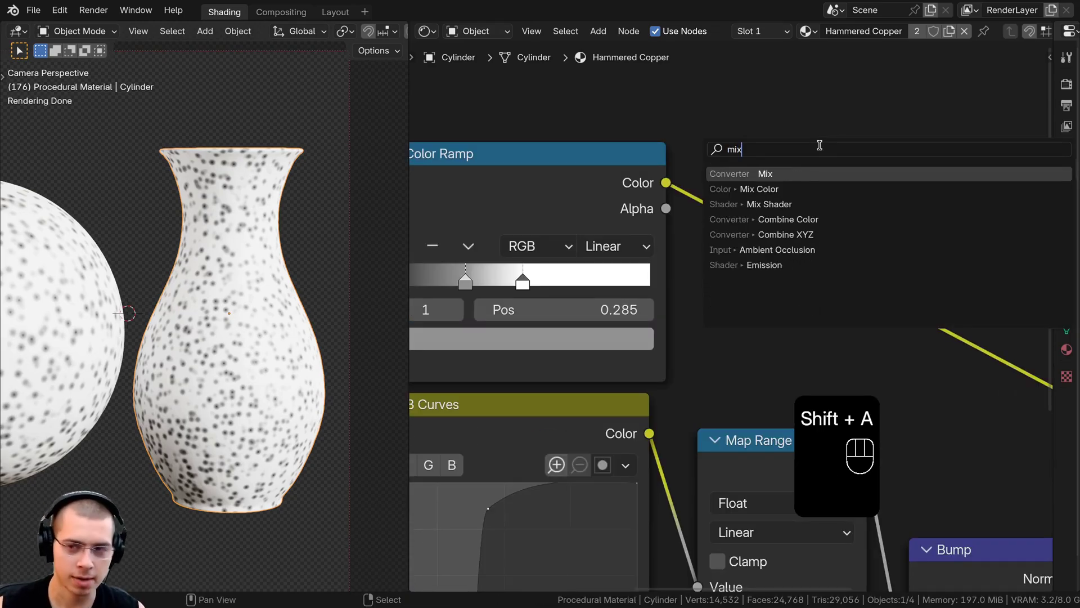
left_click(787, 193)
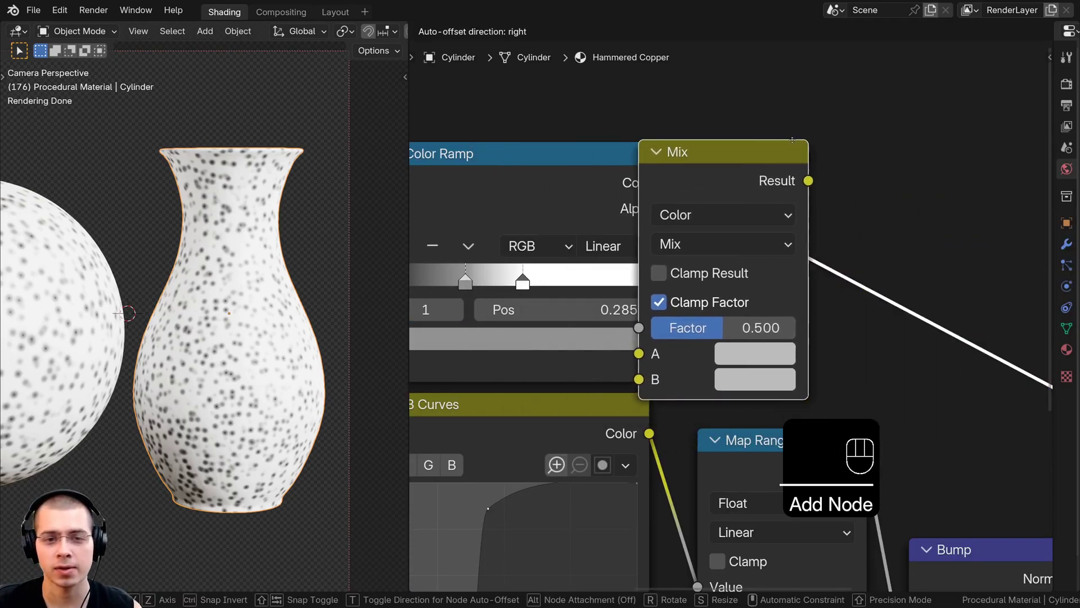
scroll(848, 197, "down", 3)
middle_click_drag(842, 211, 784, 237)
scroll(748, 316, "up", 2)
Connect the Color Ramp's Color output to the Mix node's Factor instead of its A input.
left_click(565, 193)
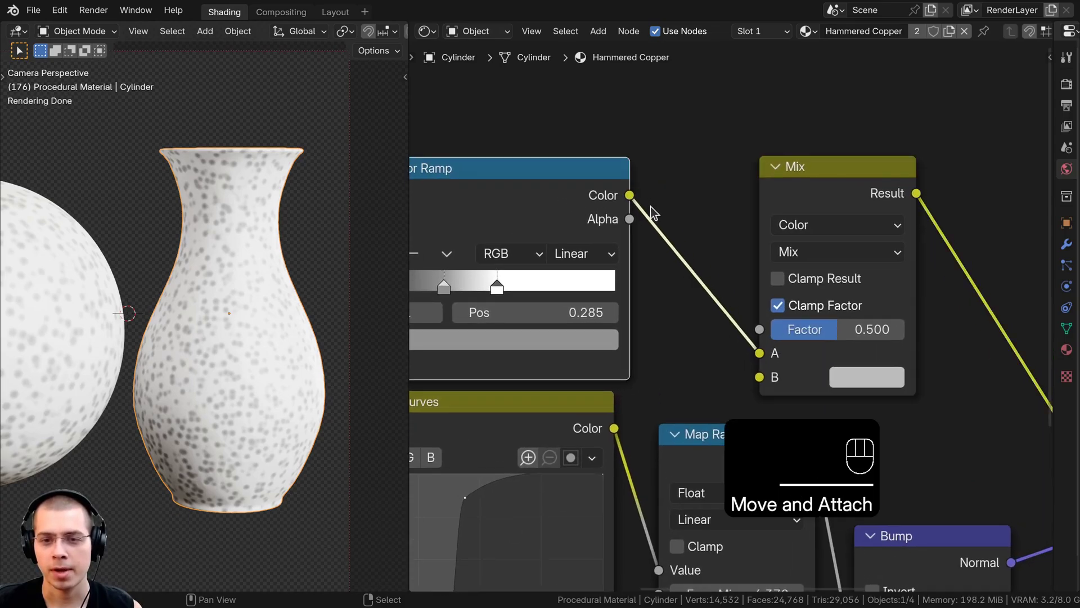
scroll(698, 275, "down", 3)
left_click_drag(752, 335, 751, 323)
scroll(717, 326, "up", 1)
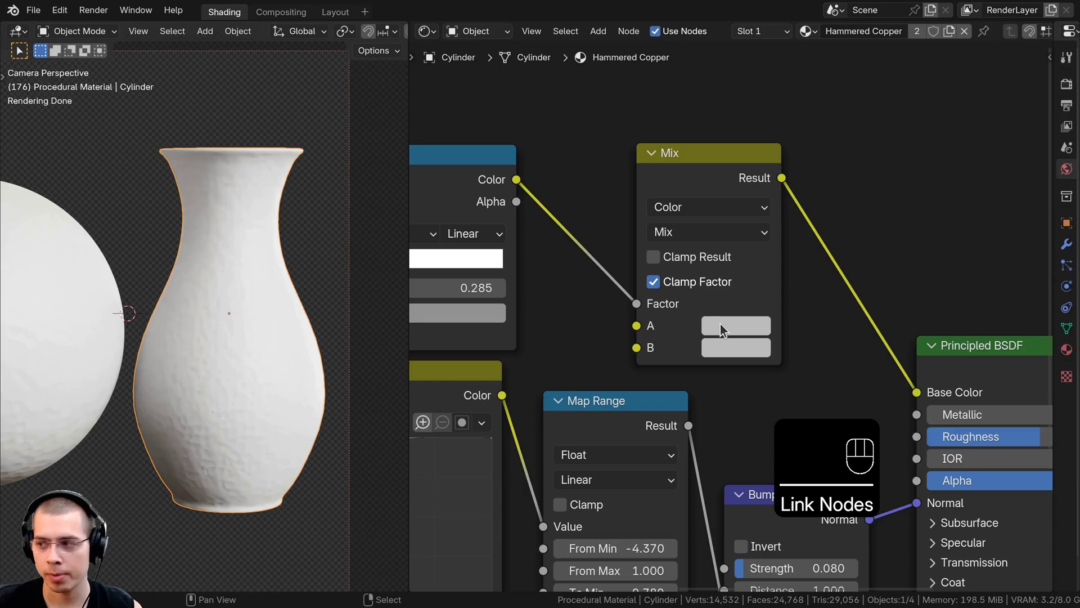
Set the Mix node's A color to a dark reddish brown and its B color to a slightly lighter orange-brown.
scroll(730, 334, "up", 2)
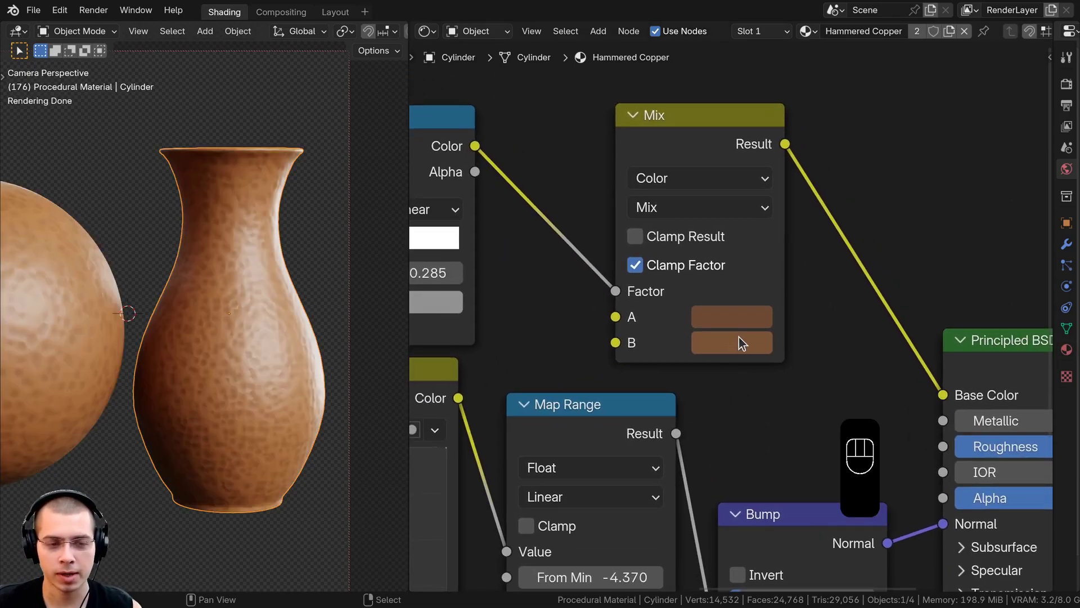
scroll(731, 321, "down", 2)
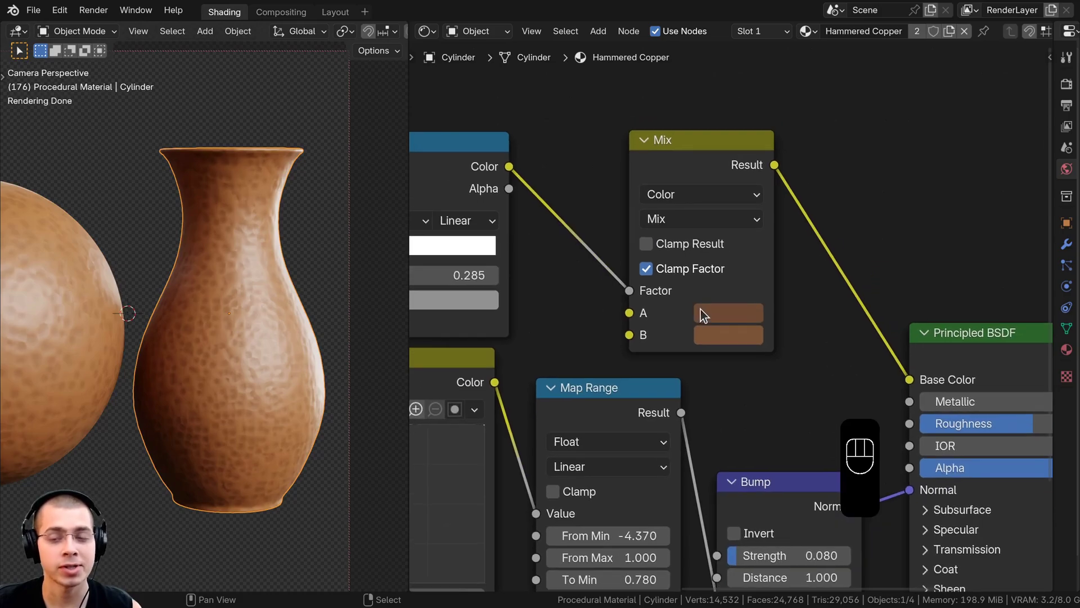
left_click(701, 310)
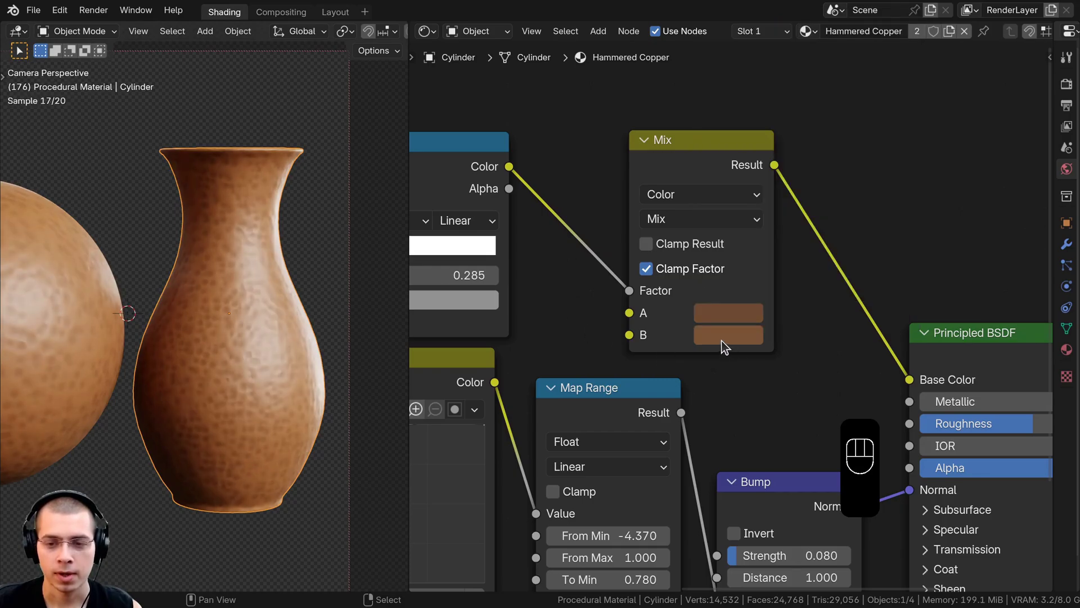
Set the Principled BSDF's Metallic value to 1.000.
middle_click_drag(706, 335, 699, 320)
left_click(714, 318)
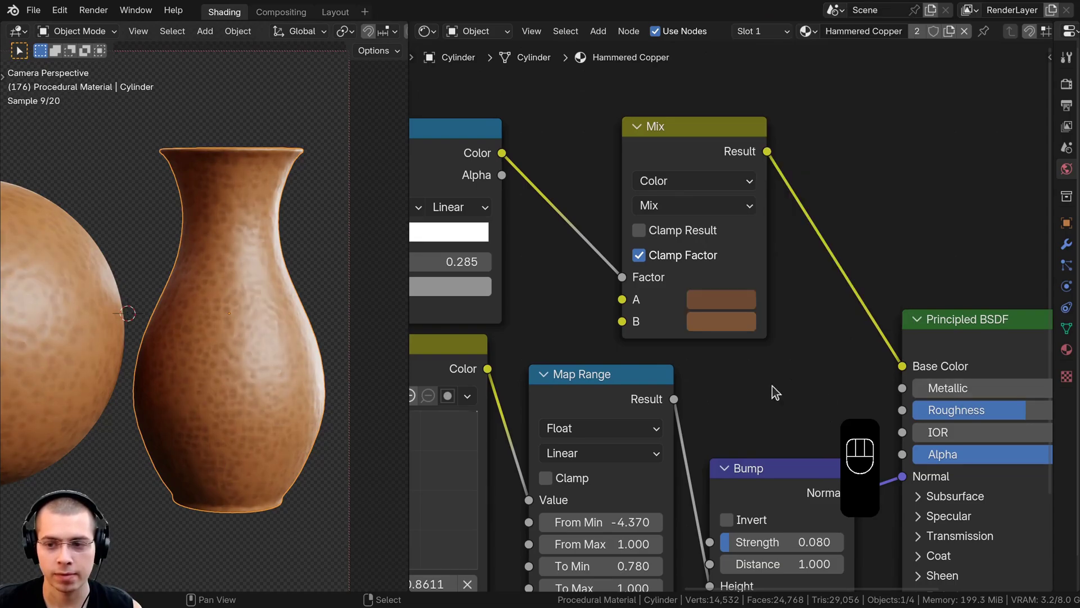
scroll(209, 303, "down", 2)
middle_click_drag(210, 303, 258, 310, "shift")
scroll(811, 389, "down", 1)
middle_click_drag(812, 389, 556, 306)
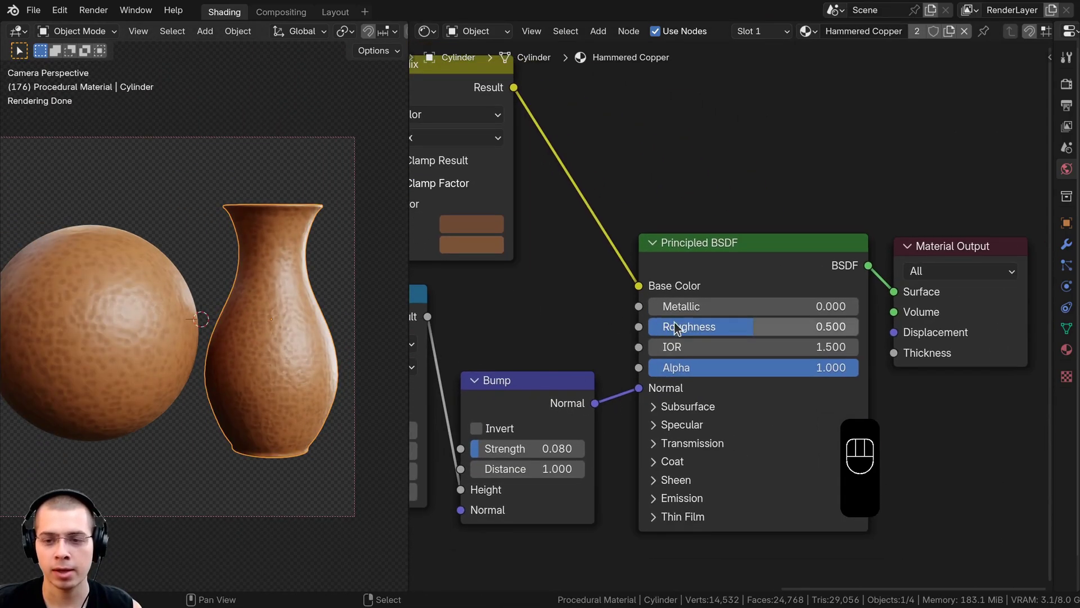
left_click_drag(673, 309, 911, 306)
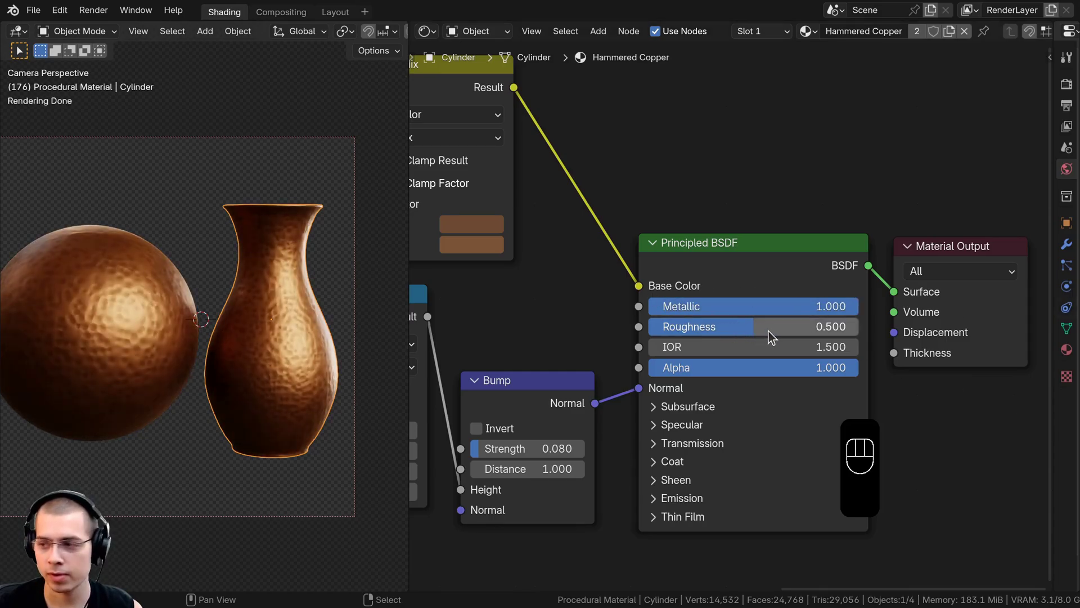
Expand the Principled BSDF's Coat settings and set the coat Weight to 1.000.
middle_click_drag(165, 285, 190, 283, "shift")
scroll(599, 438, "down", 3)
middle_click_drag(599, 438, 647, 361)
scroll(682, 444, "up", 1)
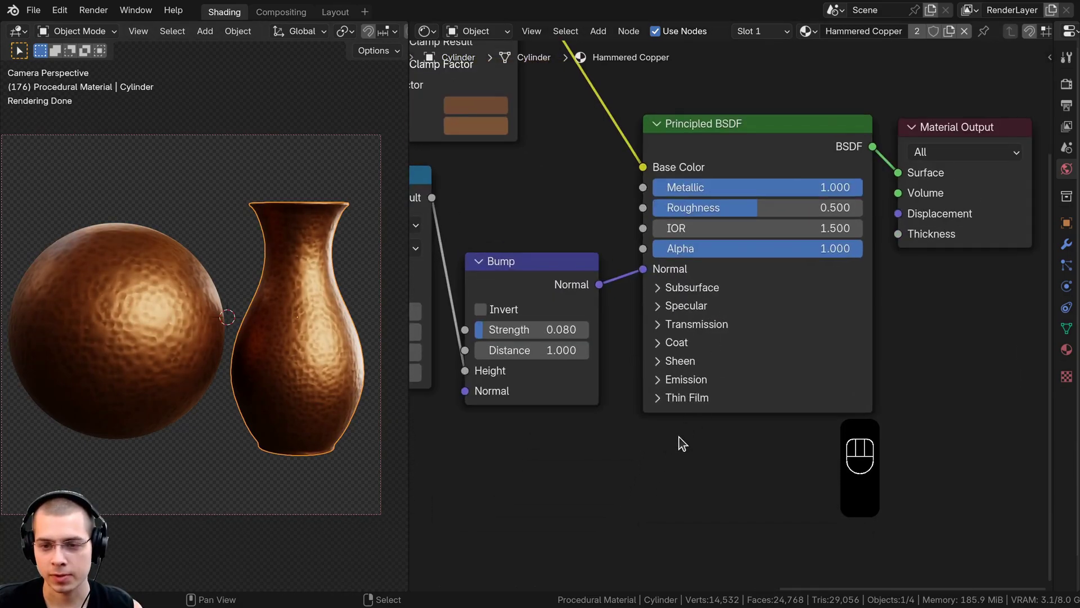
left_click(659, 349)
scroll(284, 287, "up", 3)
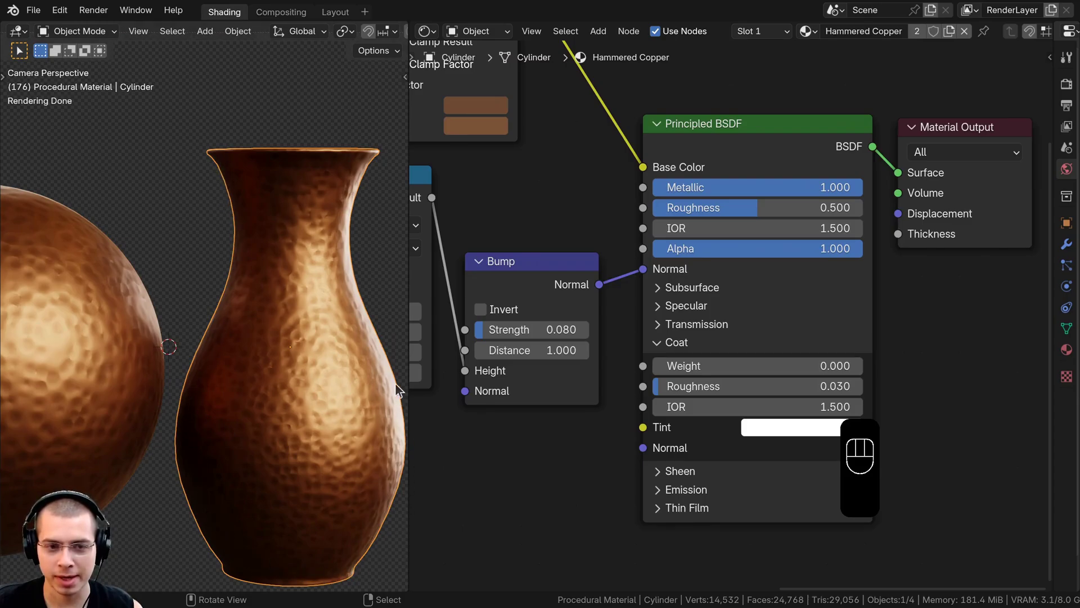
middle_click_drag(249, 318, 367, 307, "shift")
scroll(246, 306, "up", 1)
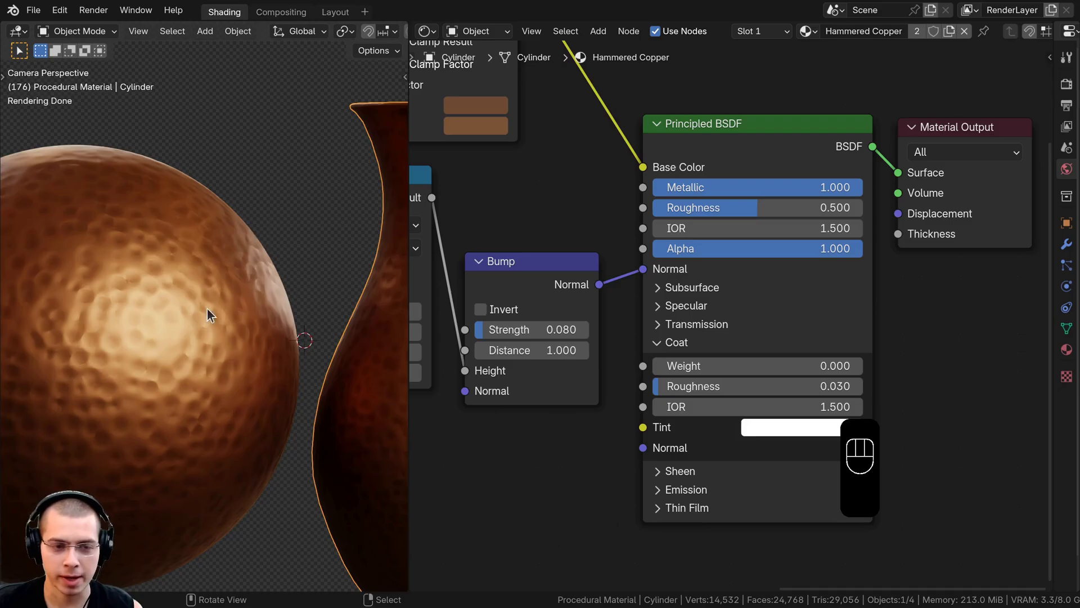
middle_click_drag(675, 406, 655, 379)
middle_click_drag(684, 439, 662, 436)
left_click(706, 337)
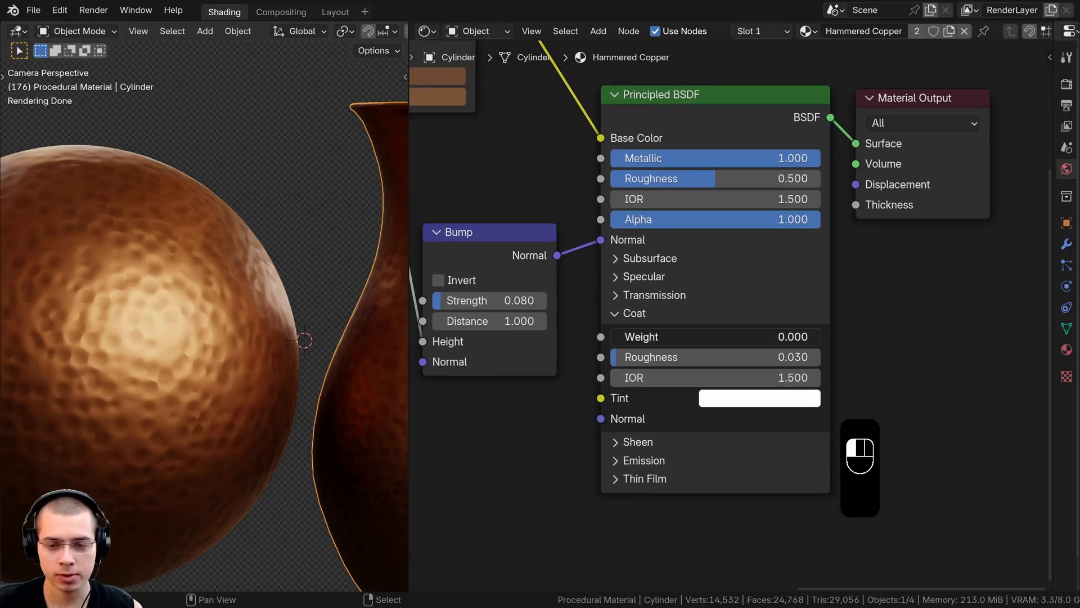
left_click_drag(675, 336, 743, 336)
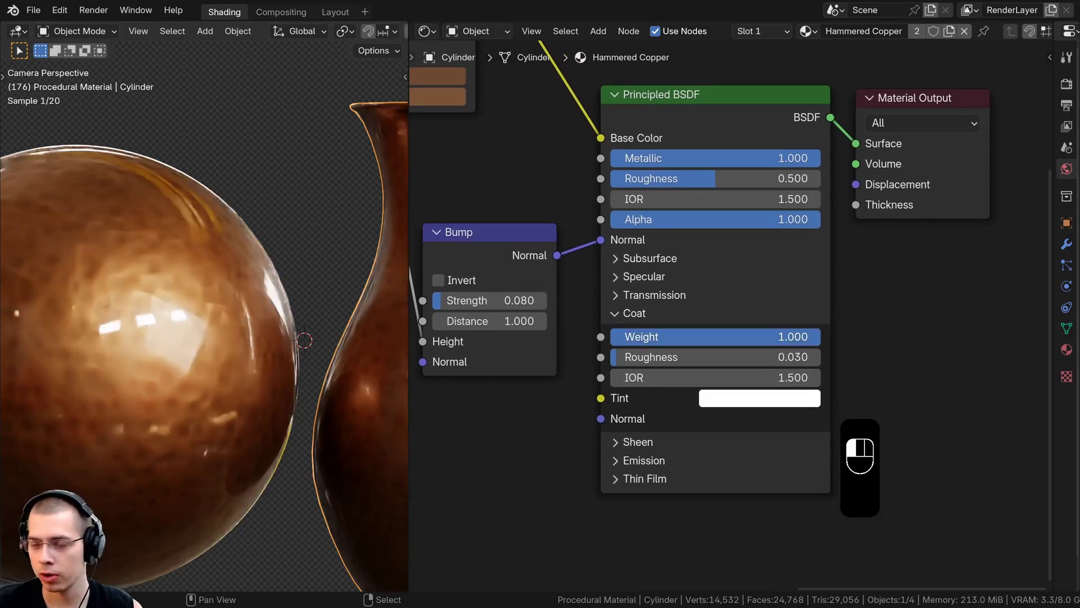
Set the coat Roughness to 0.300, comparing it with a fully glossy coat at 0.000.
left_click(673, 358)
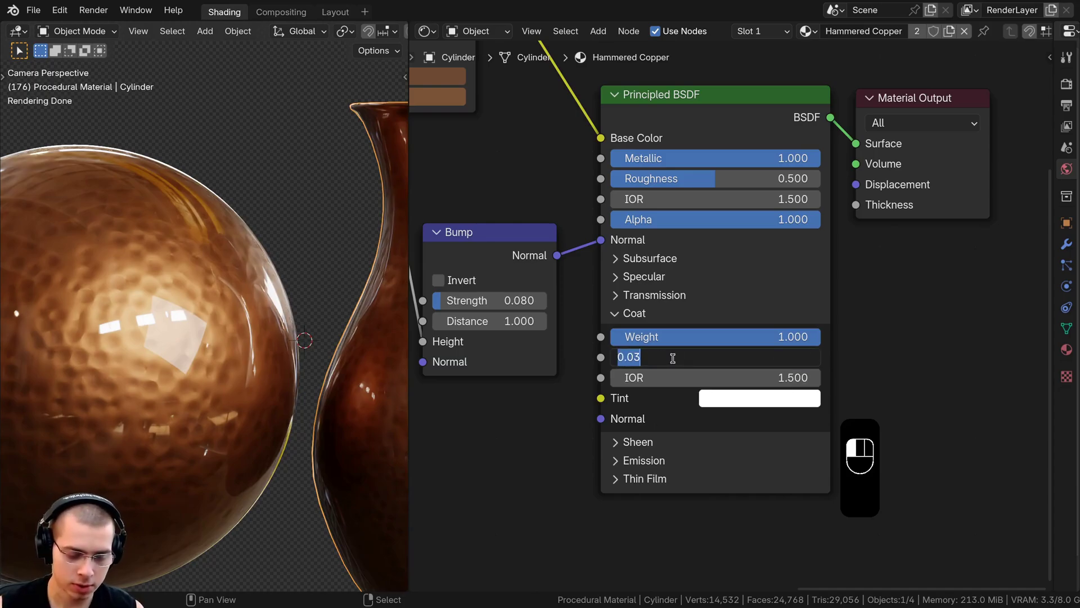
type("0.073")
key("Return")
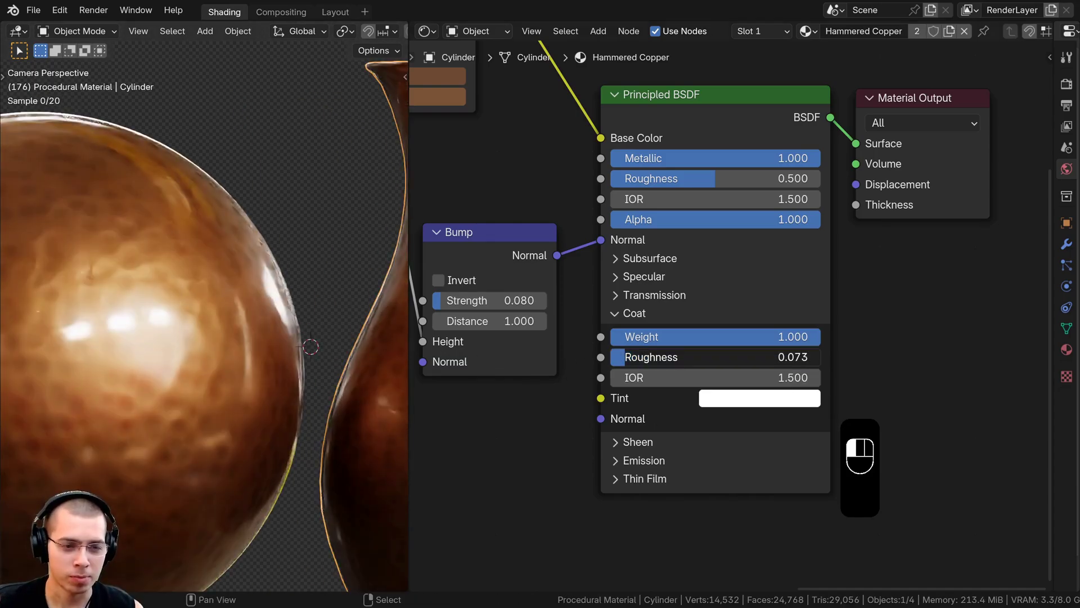
left_click_drag(625, 358, 611, 358)
right_click(641, 363)
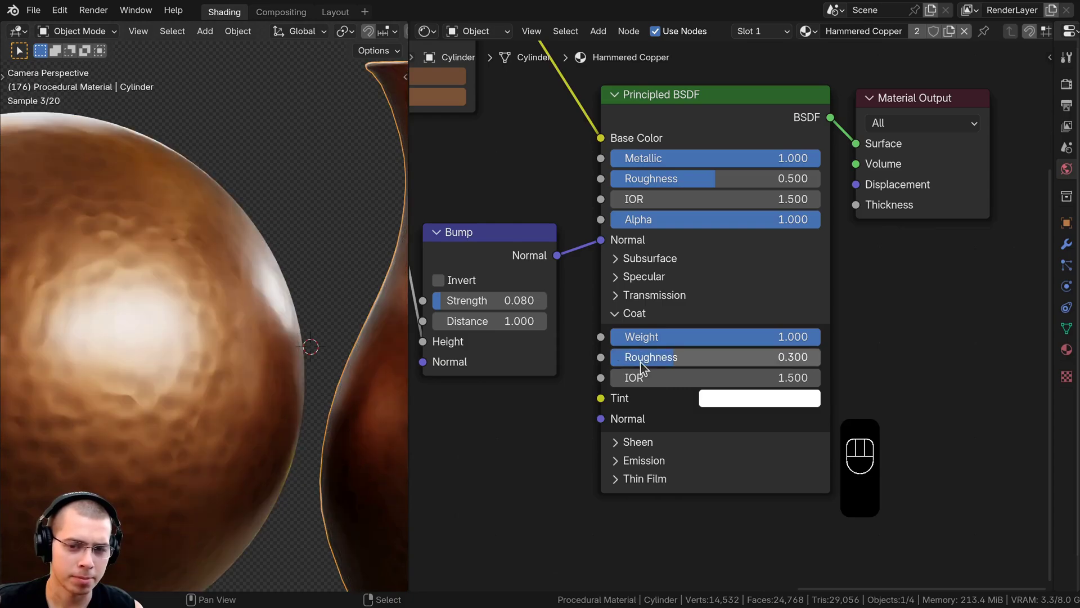
middle_click_drag(254, 332, 239, 326)
scroll(239, 326, "up", 5)
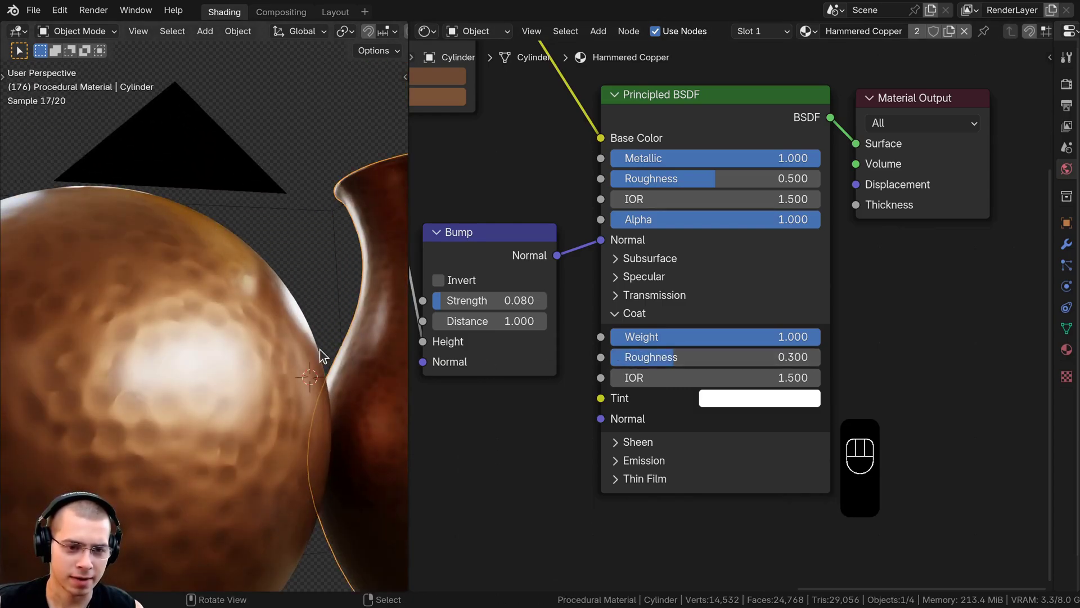
left_click_drag(732, 357, 670, 357)
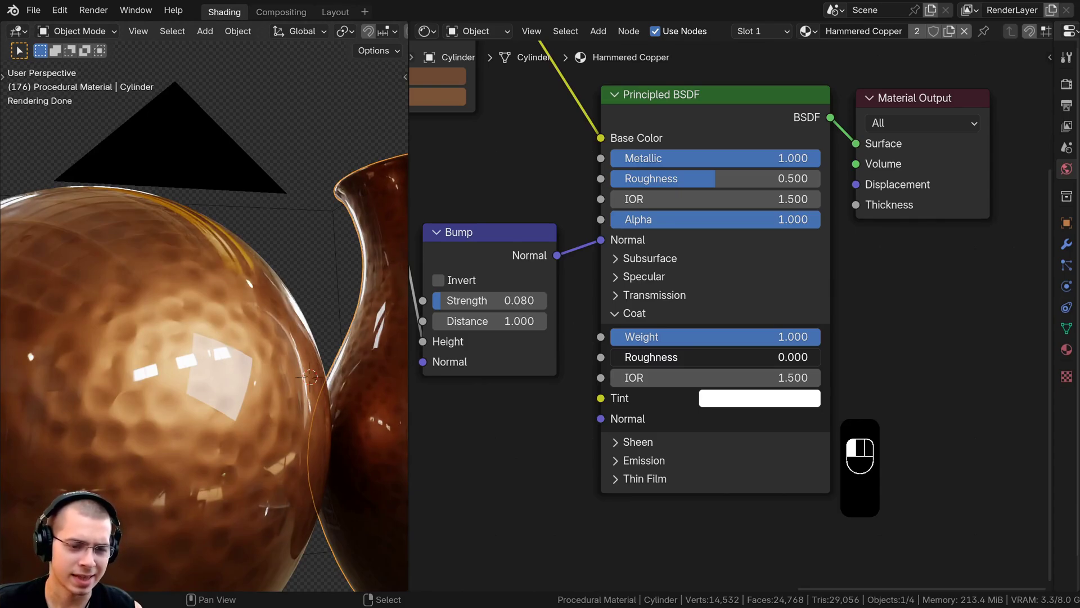
right_click(675, 357)
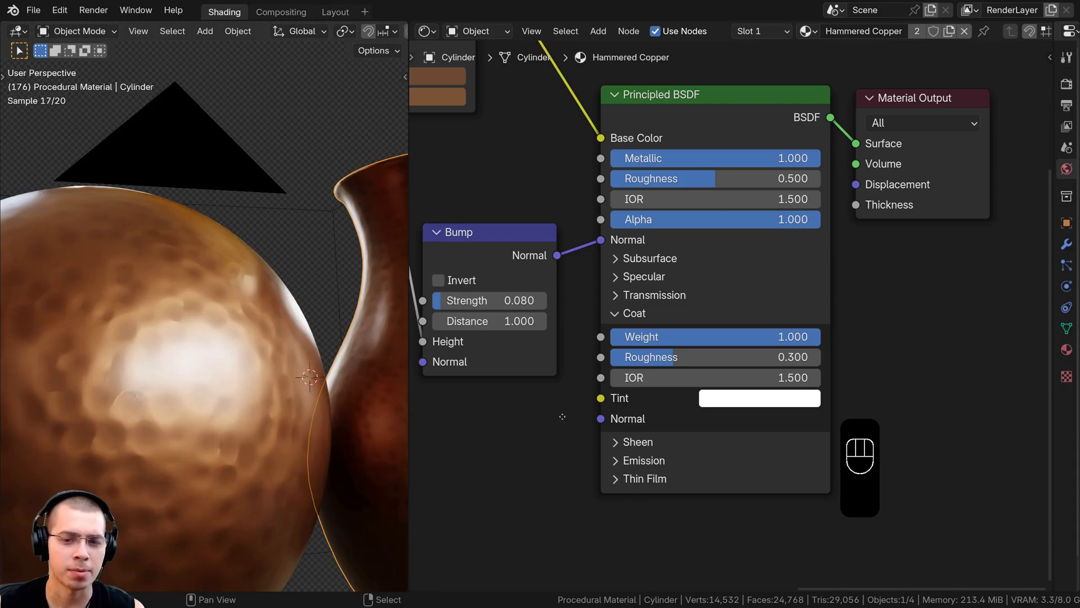
Connect the Bump node's Normal output to the Coat Normal input as well, and space out the Bump and Principled BSDF nodes.
middle_click_drag(487, 262, 621, 254)
left_click_drag(587, 223, 571, 217)
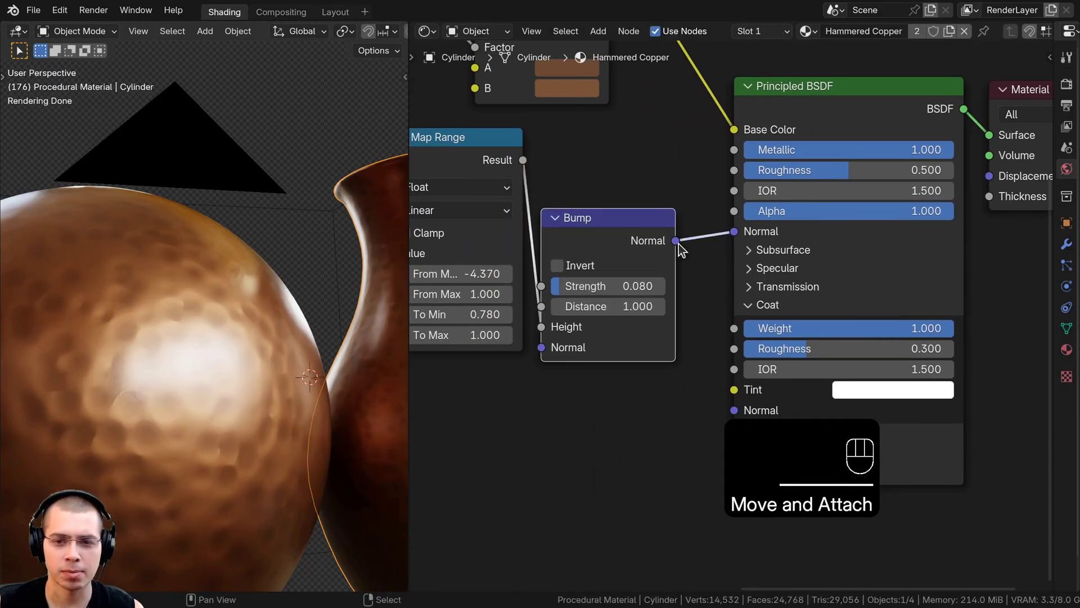
left_click_drag(677, 243, 738, 409)
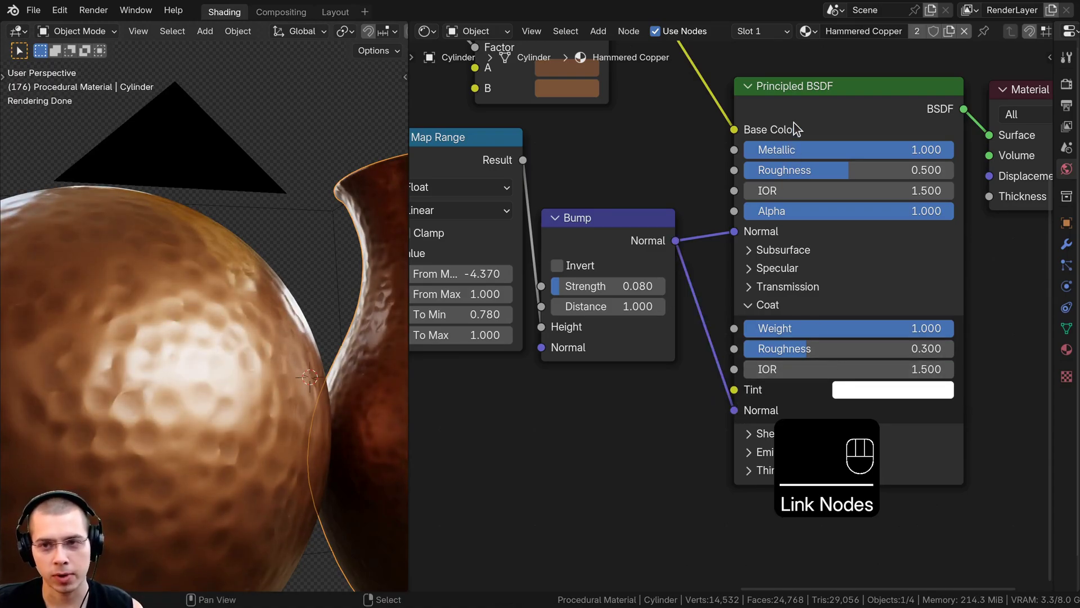
left_click_drag(821, 91, 837, 91)
scroll(273, 315, "down", 1)
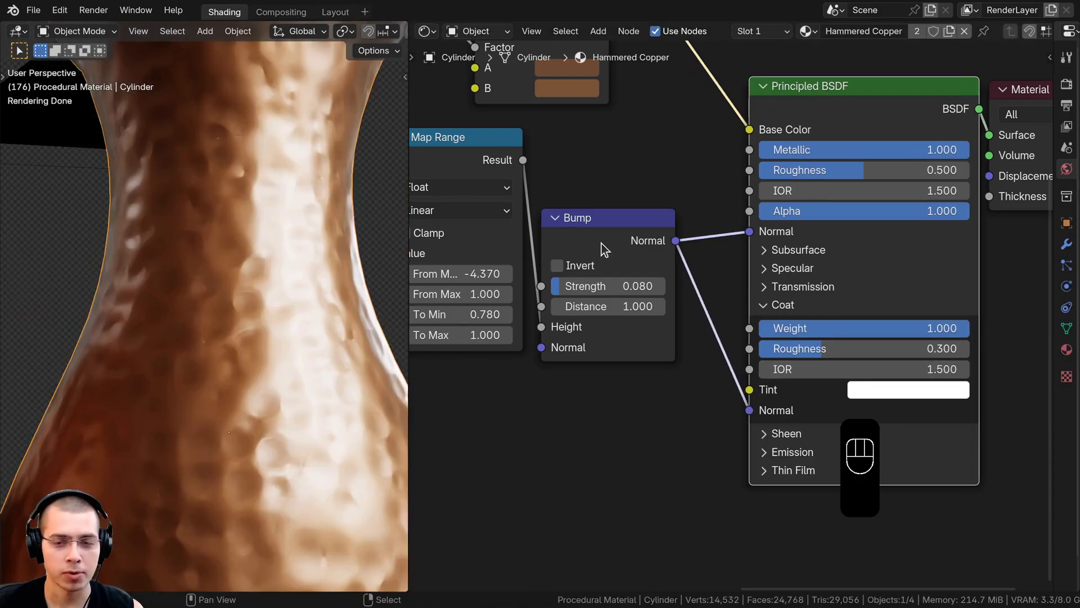
left_click_drag(551, 224, 547, 219)
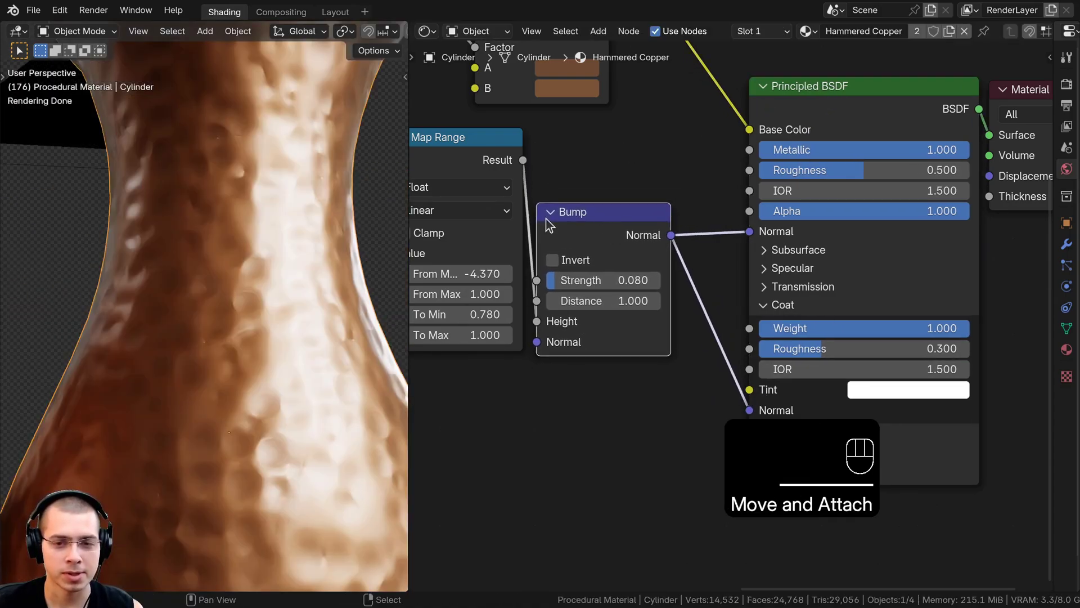
scroll(256, 276, "down", 1)
middle_click_drag(256, 275, 232, 281)
left_click_drag(653, 214, 672, 188)
Examine the hammered dents and coat reflections on the vase and sphere.
scroll(259, 374, "down", 3)
middle_click_drag(259, 374, 248, 396)
scroll(228, 396, "down", 2)
scroll(639, 349, "down", 4)
middle_click_drag(571, 348, 701, 330)
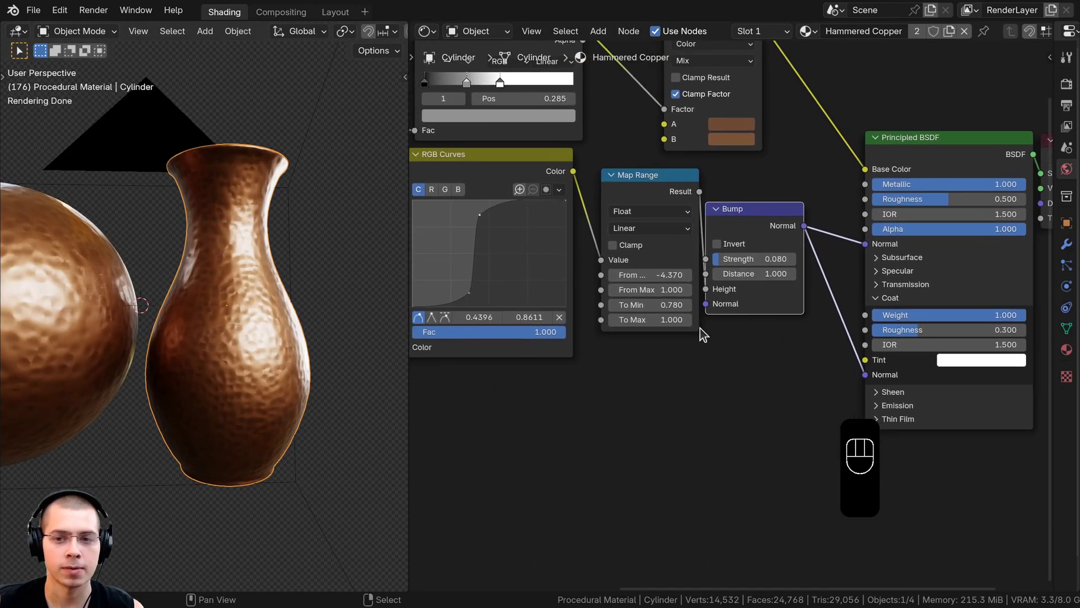
left_click(700, 346)
scroll(238, 242, "up", 3)
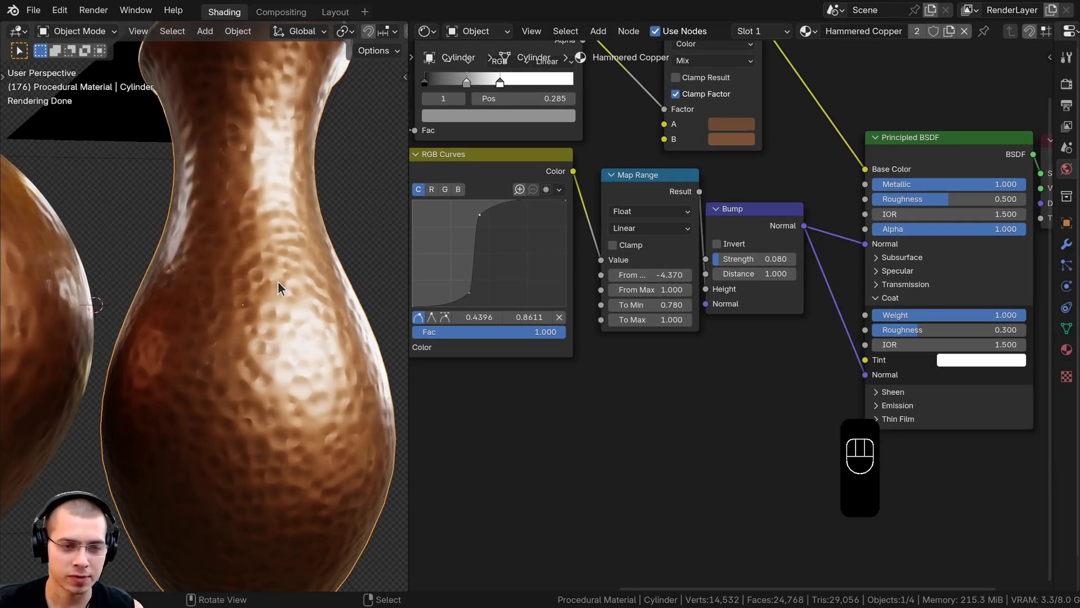
scroll(805, 270, "down", 2)
Duplicate the Bump node and insert the copy between the original Bump's Normal output and the Principled BSDF's Normal and Coat Normal inputs.
middle_click_drag(811, 262, 610, 293)
left_click(562, 253)
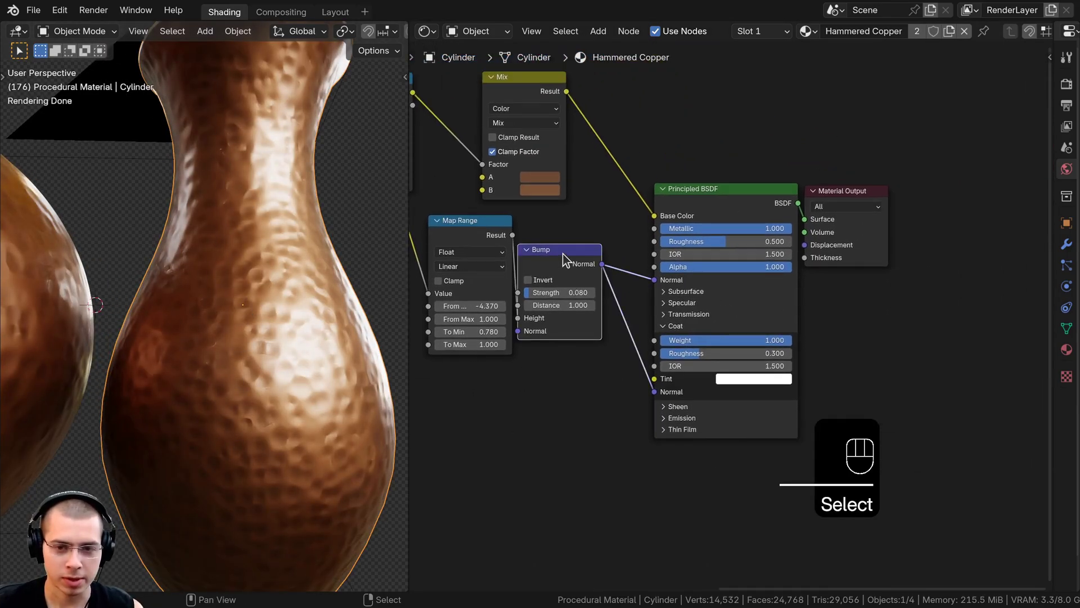
scroll(562, 253, "up", 1)
key("shift+d")
left_click(665, 324)
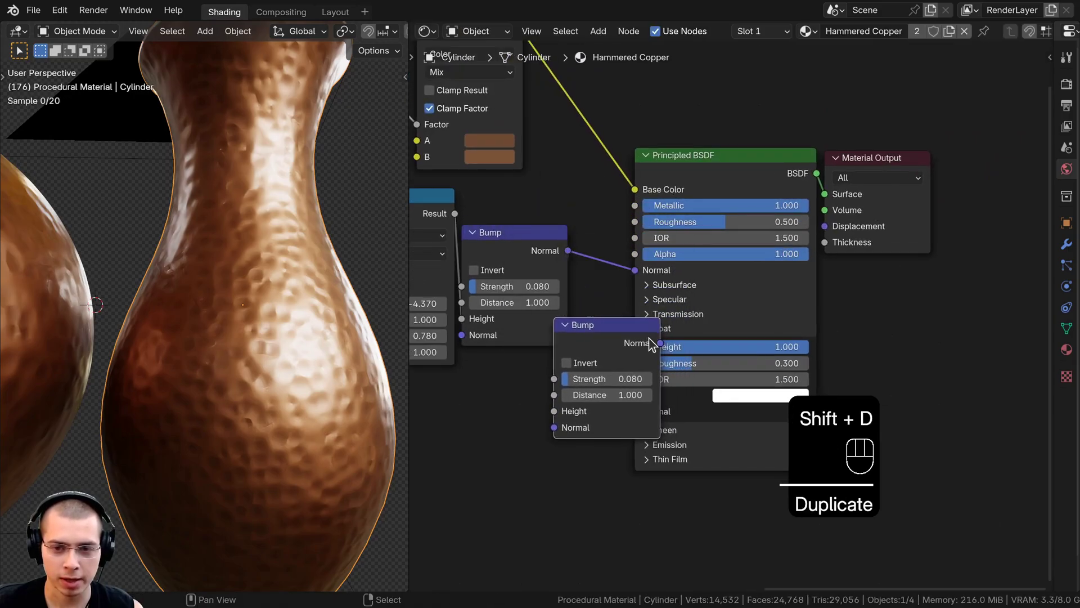
left_click_drag(651, 338, 734, 270)
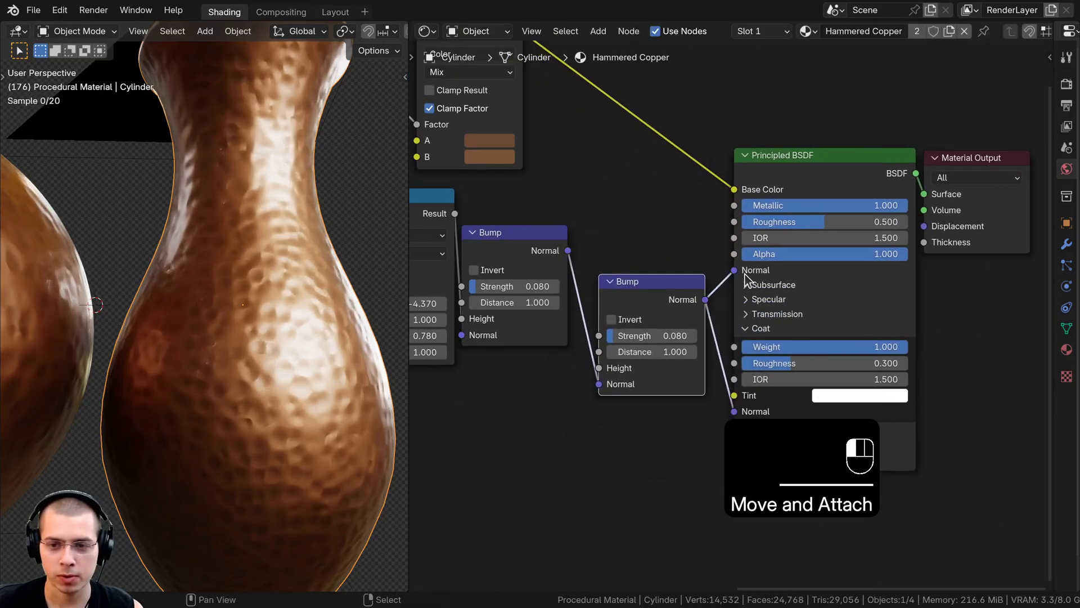
middle_click_drag(726, 425, 682, 342)
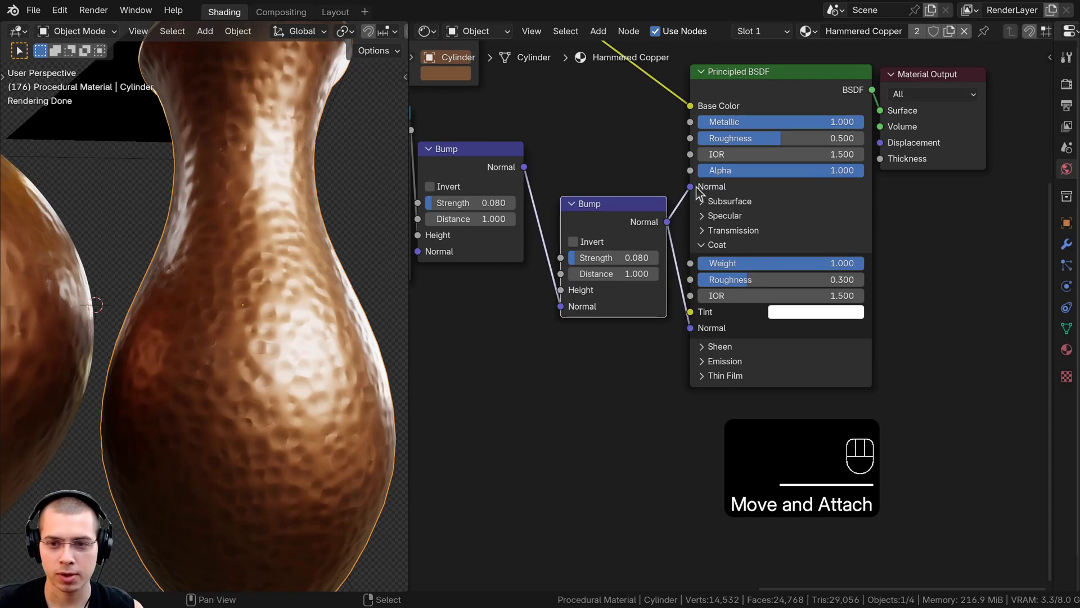
Add a Noise Texture node below the RGB Curves node.
scroll(602, 231, "down", 4)
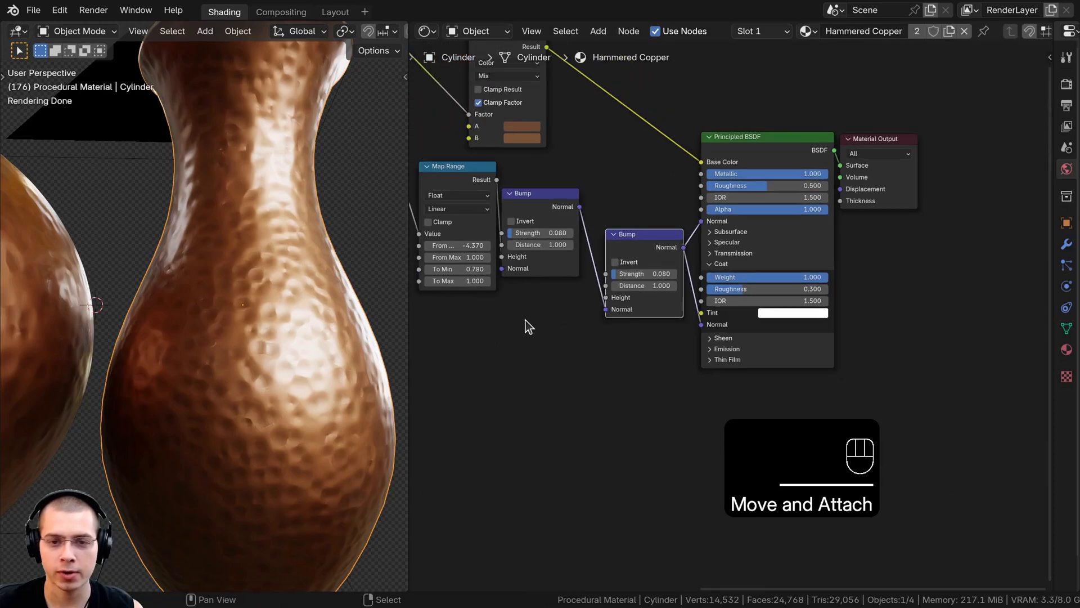
middle_click_drag(525, 320, 740, 307)
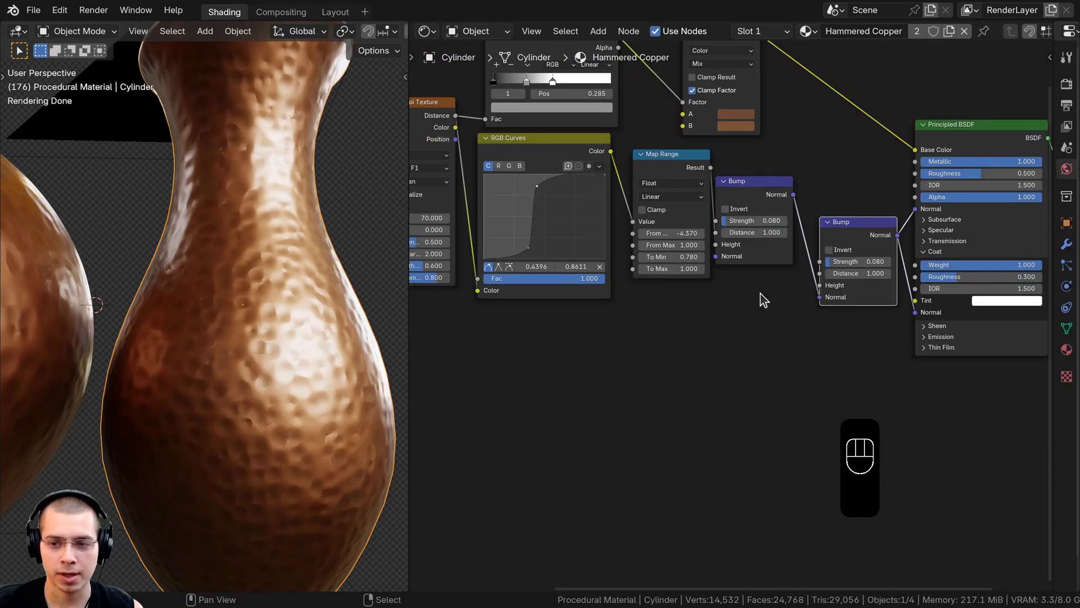
scroll(621, 316, "left", 1, "ctrl")
key("shift+a")
left_click(599, 316)
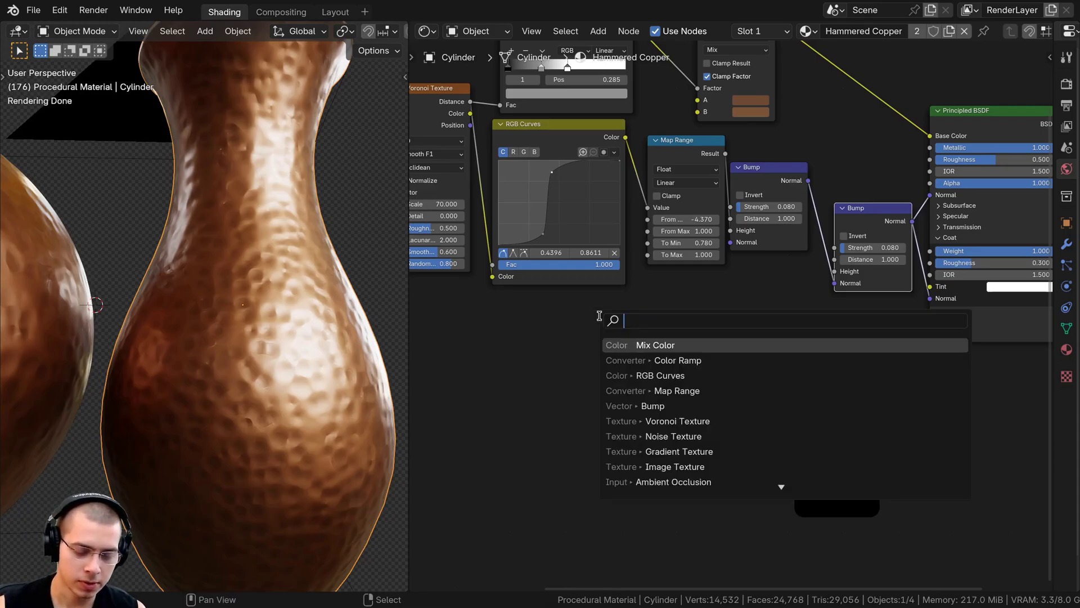
type("nois")
key("Return")
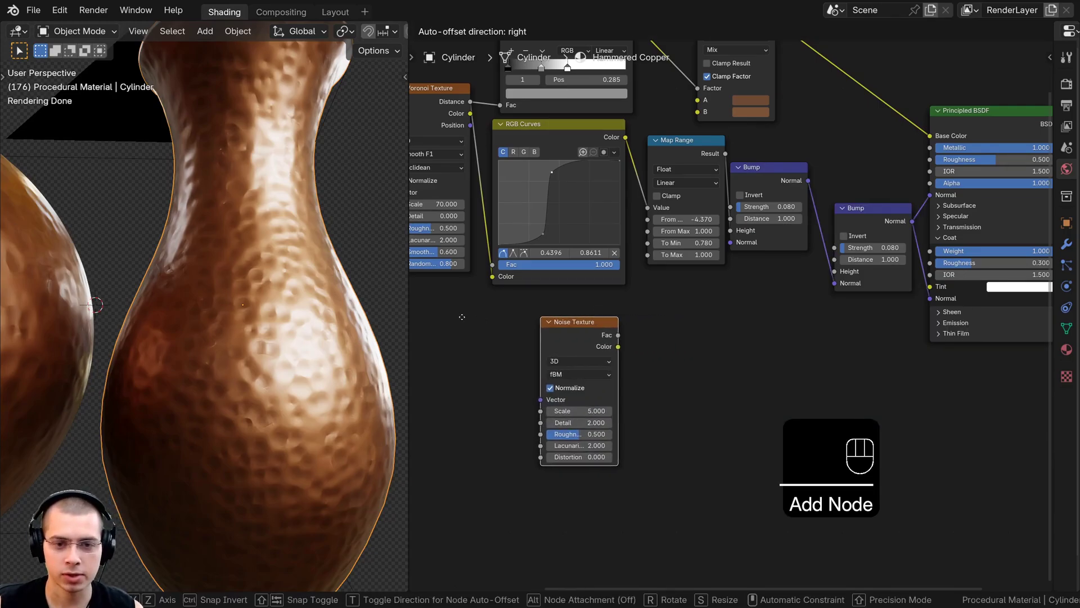
left_click(583, 291)
Connect the Mapping node's Vector output to the Noise Texture's Vector input.
middle_click_drag(529, 282, 793, 279)
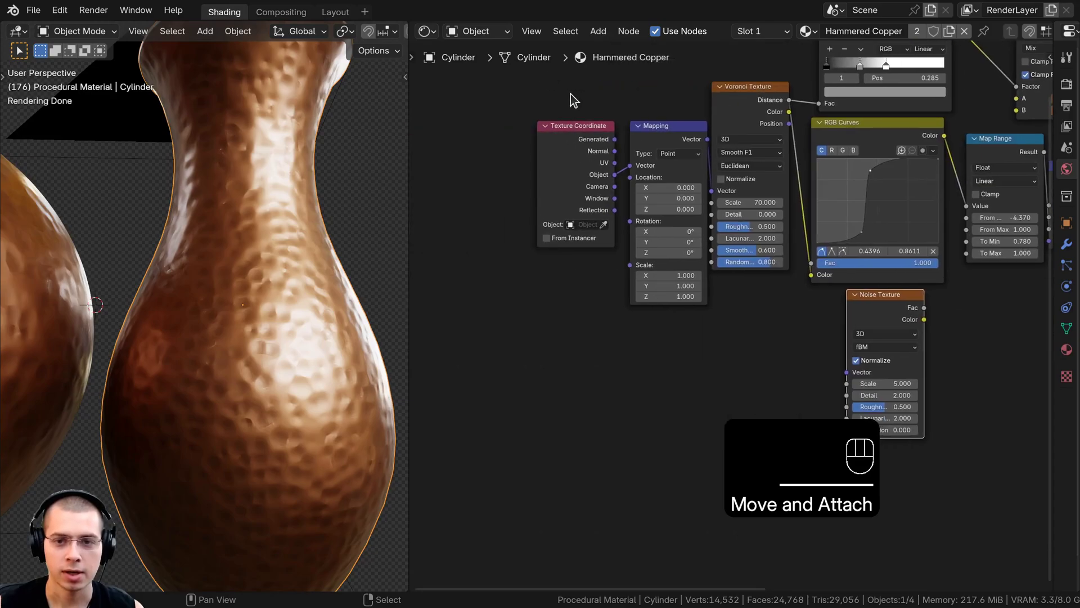
left_click_drag(571, 97, 737, 197)
key("g")
right_click(670, 209)
key("a")
key("g")
left_click_drag(503, 86, 844, 371)
left_click(630, 186)
scroll(898, 333, "up", 1)
middle_click_drag(900, 329, 617, 346)
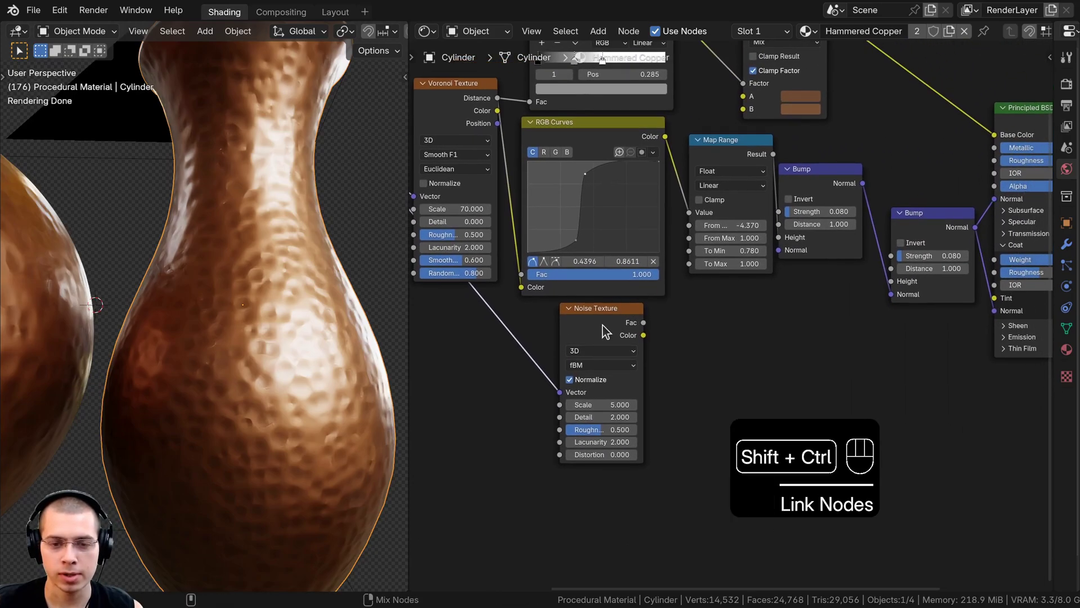
Preview the Noise Texture's Fac output on the objects and set its Scale to 40 and Detail to 15.
left_click(607, 330, "ctrl+shift")
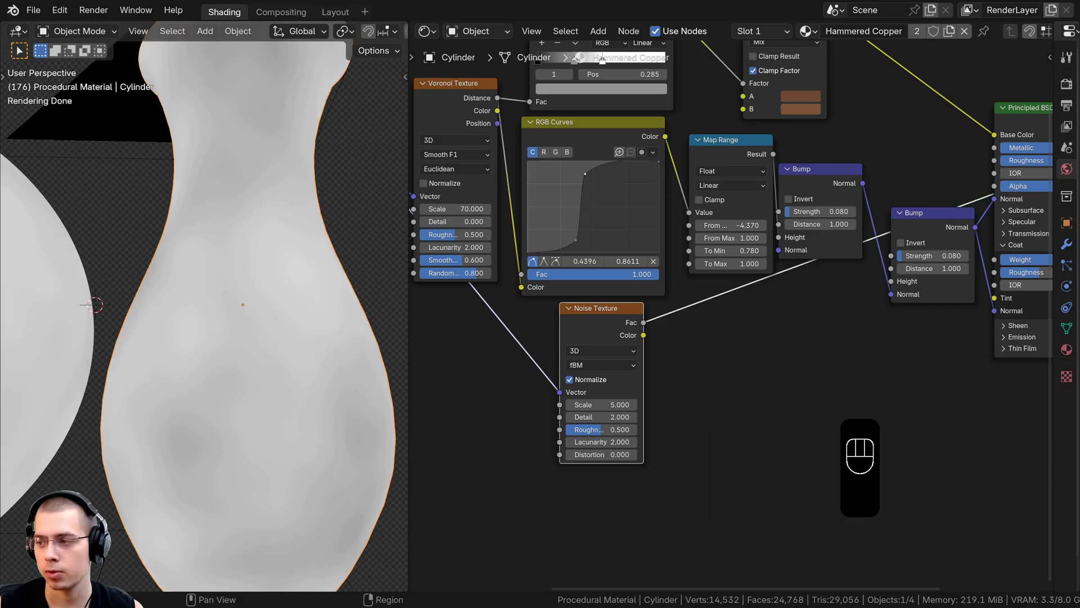
scroll(483, 445, "up", 3)
left_click(633, 338)
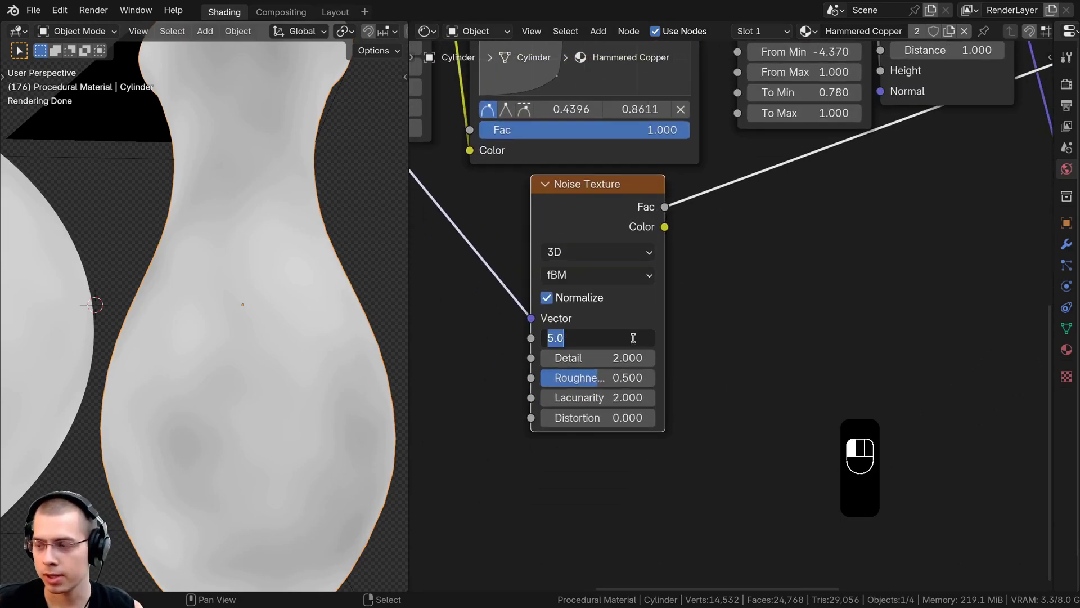
type("40")
key("Return")
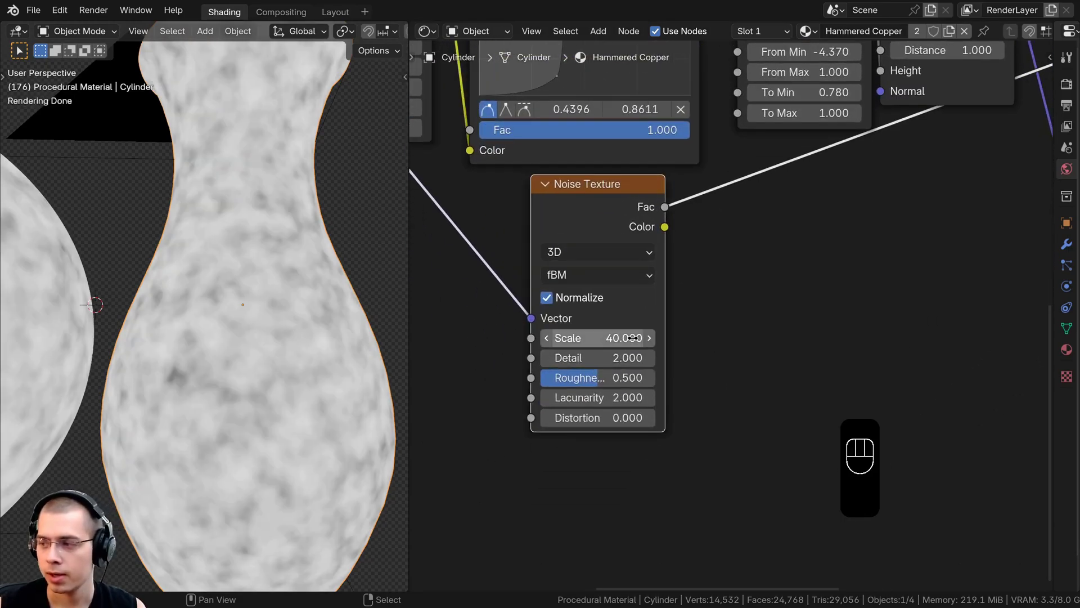
left_click_drag(619, 357, 670, 357)
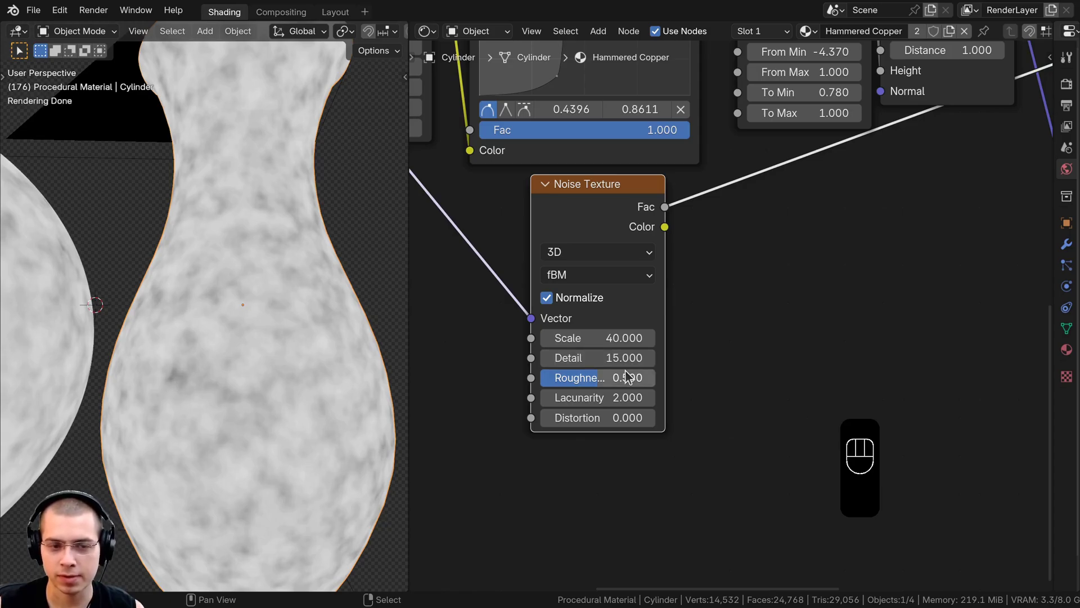
Set the Noise Texture's Roughness to 0.55.
double_click(625, 372)
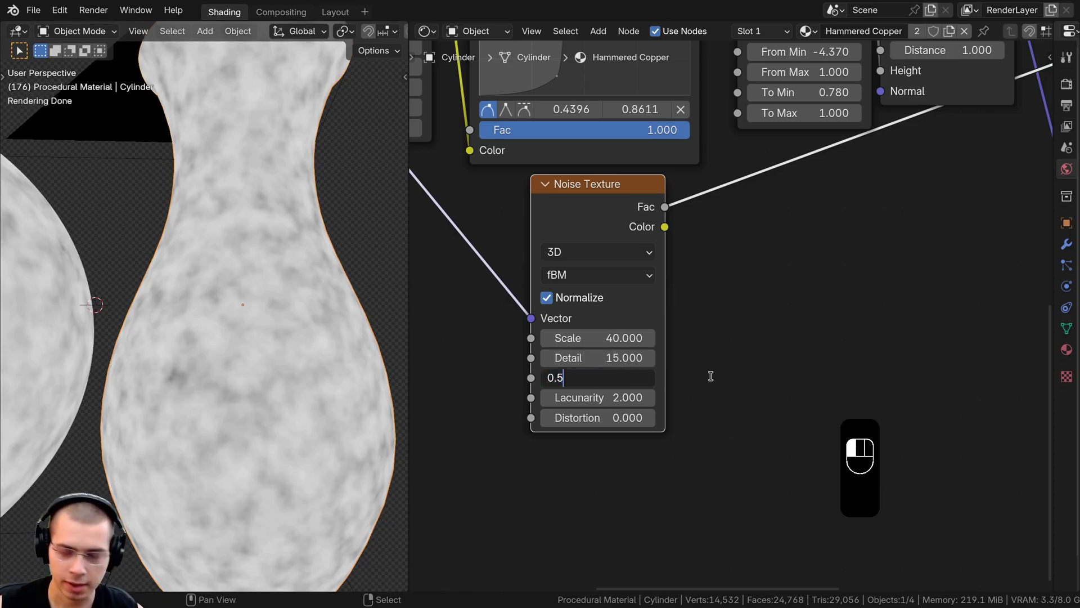
type("5")
key("Return")
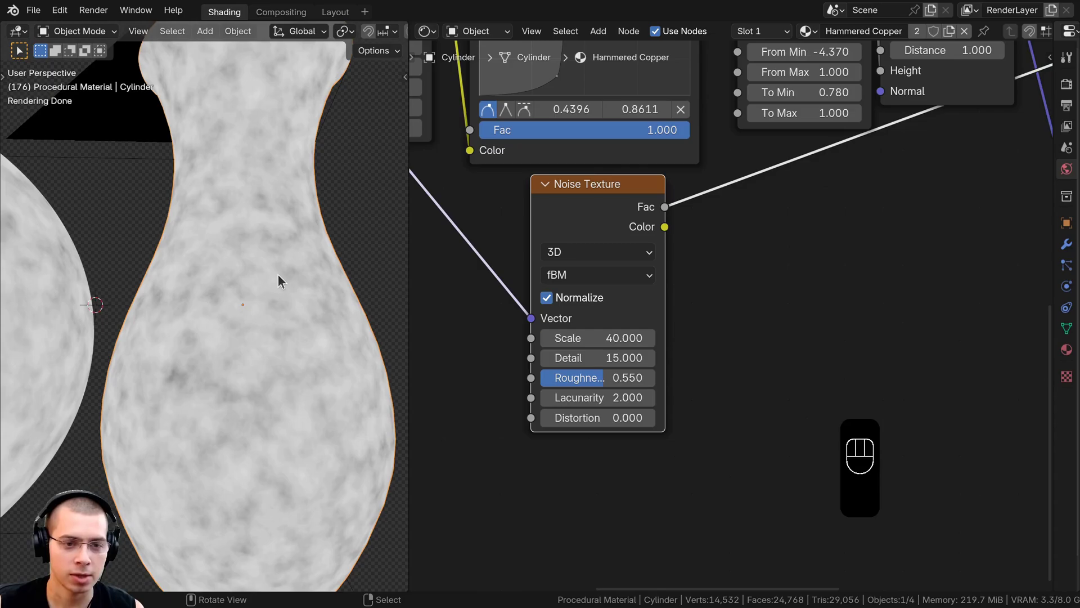
Connect the Noise Texture's Fac output to the second Bump's Height input and route the Principled BSDF back to the Material Output.
scroll(819, 287, "down", 3)
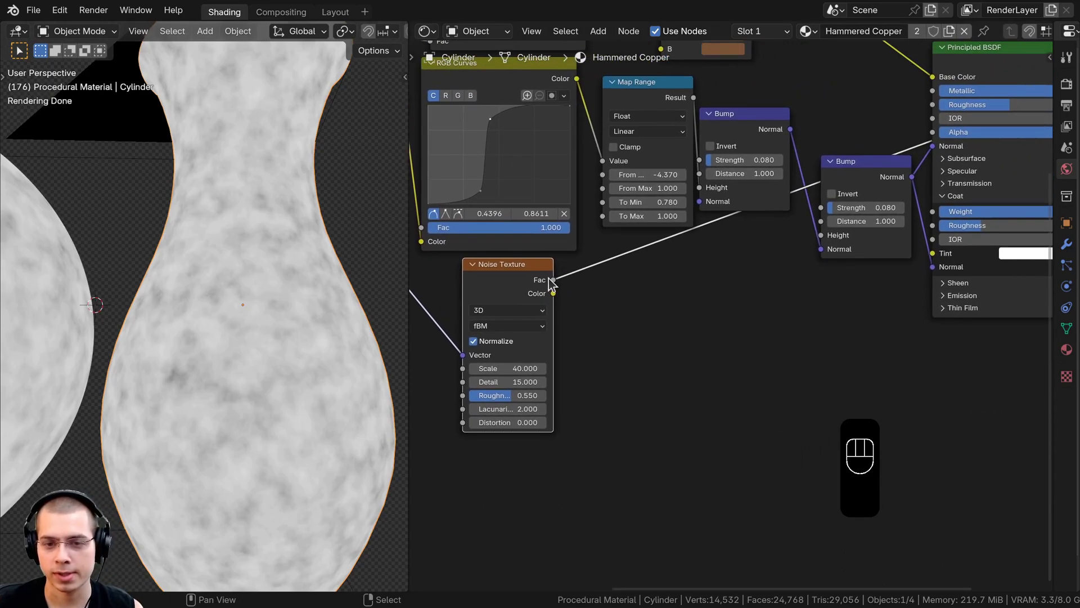
left_click_drag(553, 280, 825, 236)
scroll(861, 188, "down", 3)
middle_click_drag(950, 98, 835, 175)
left_click(830, 183, "ctrl+shift")
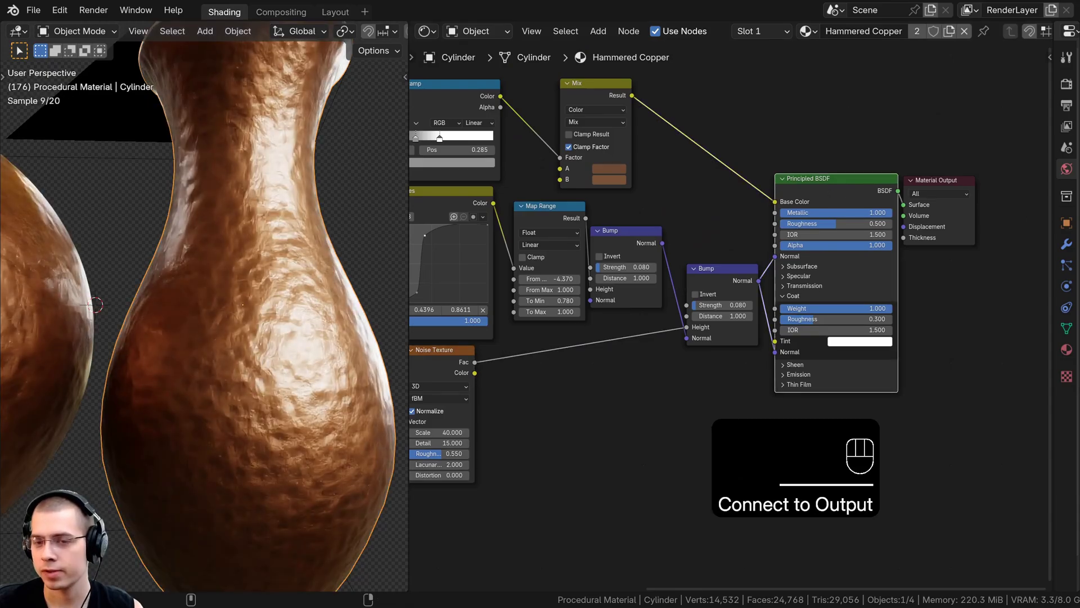
Set the second Bump node's Strength to 0.03 and inspect the dents up close and from the camera view.
scroll(714, 305, "up", 2)
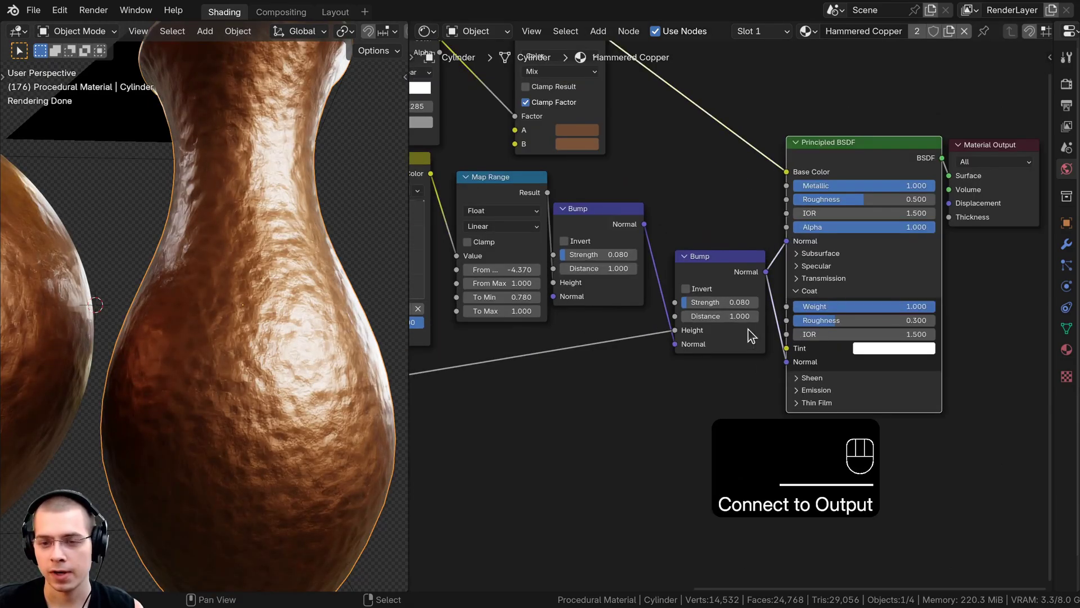
double_click(713, 304)
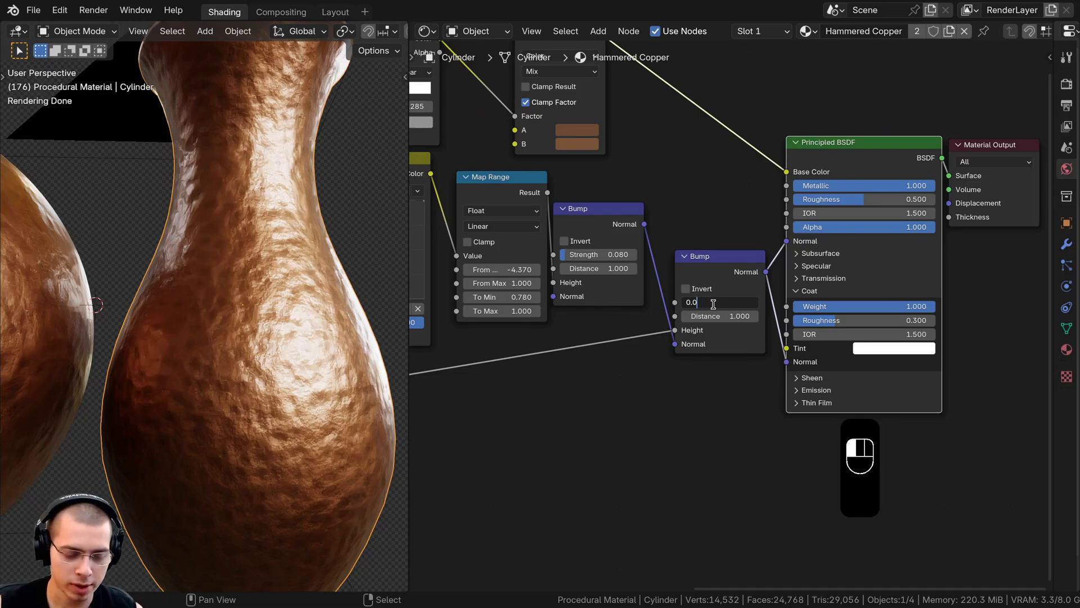
key("Return")
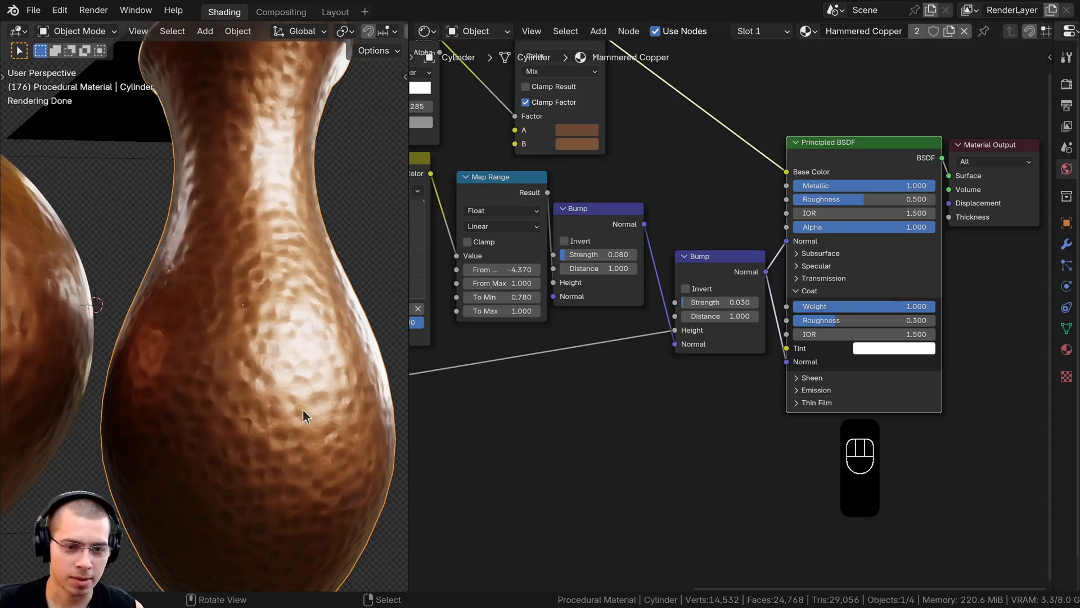
middle_click_drag(303, 409, 259, 278)
scroll(258, 278, "up", 2)
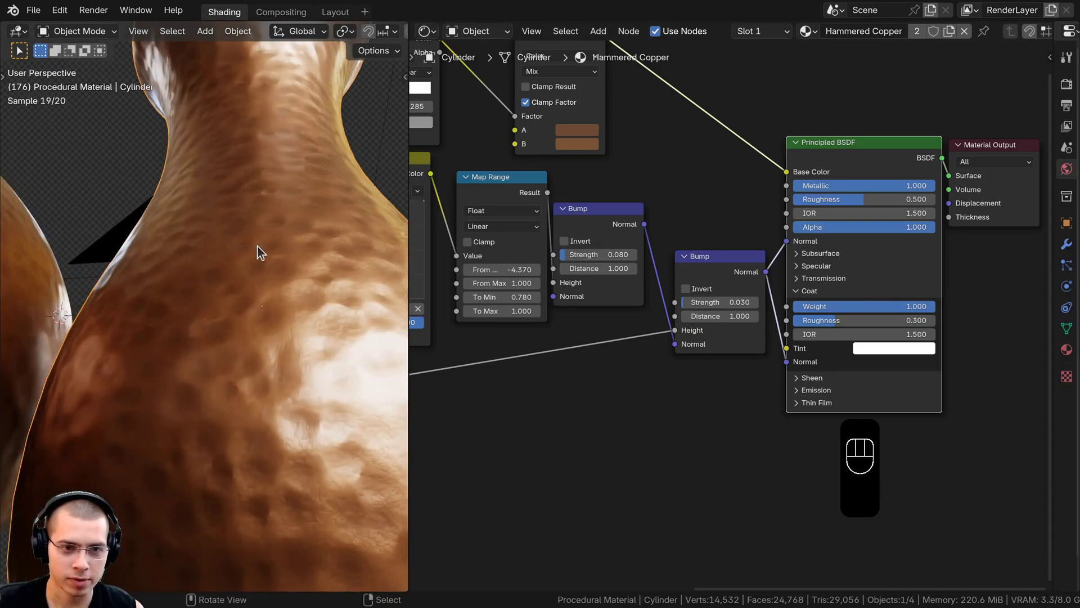
key("KP_0")
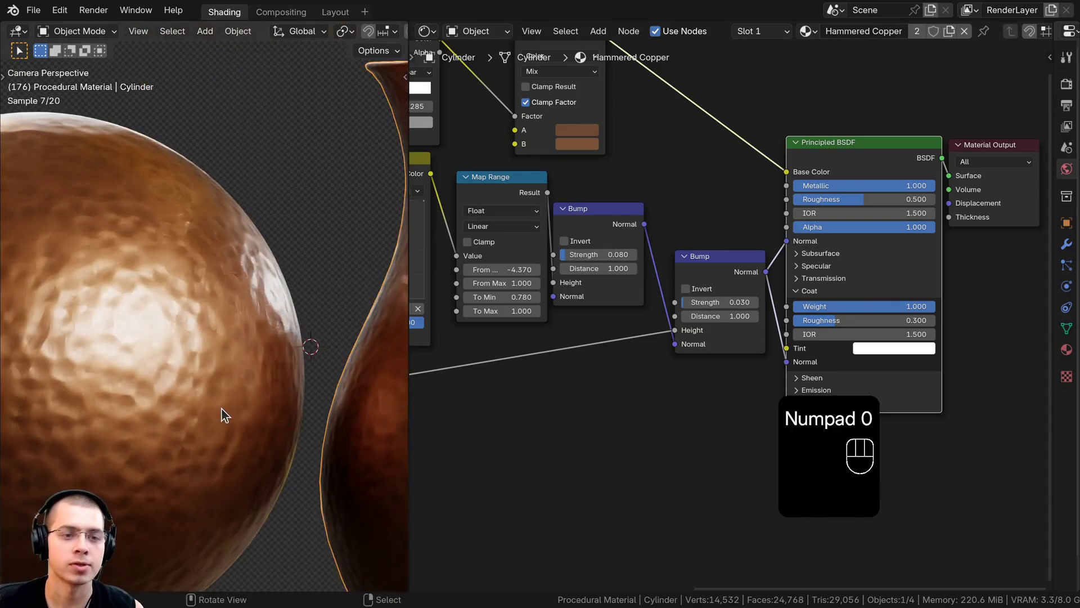
scroll(223, 411, "down", 4)
middle_click_drag(220, 409, 203, 405, "shift")
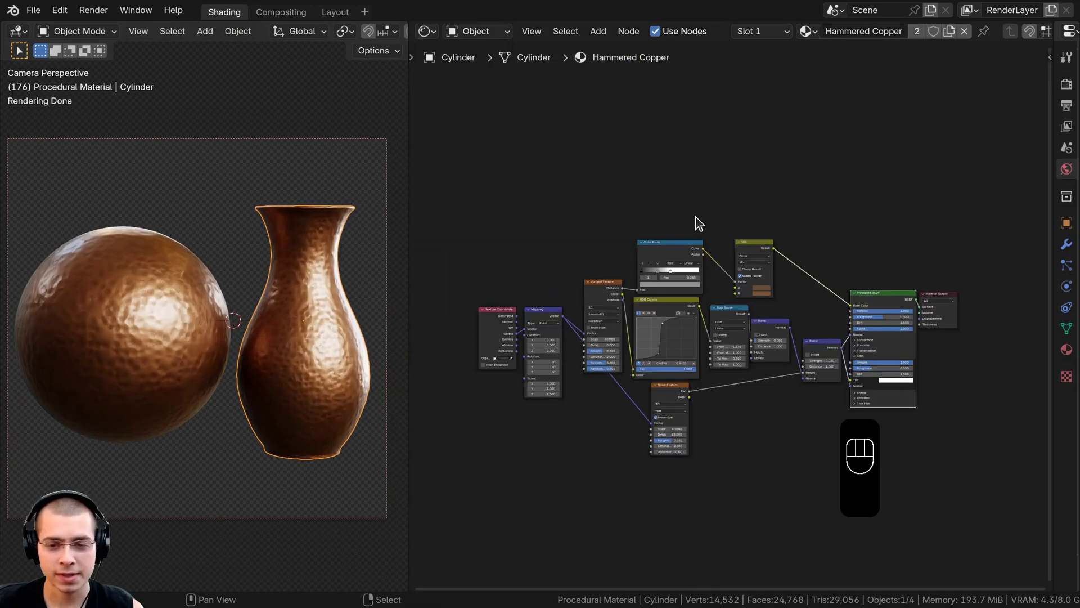
Combine all nodes except the Material Output into one node group.
left_click(658, 181)
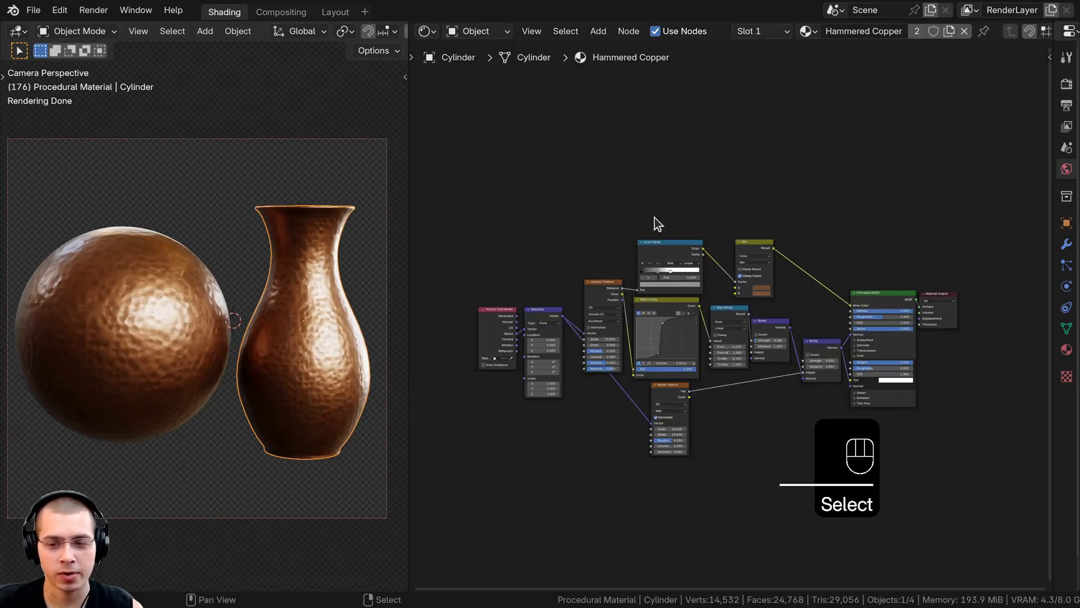
left_click_drag(454, 167, 875, 451)
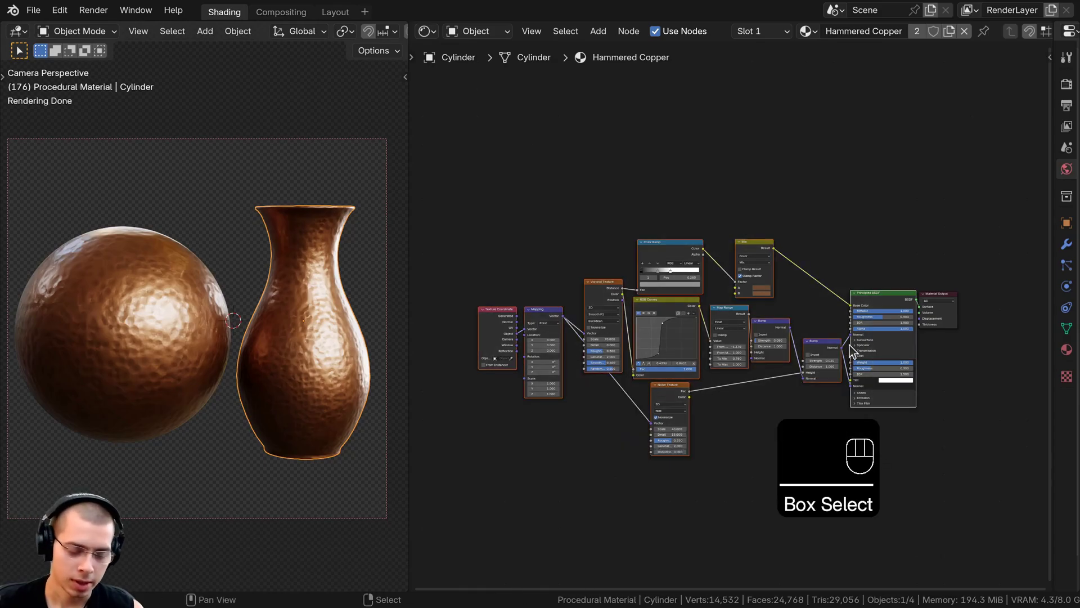
key("ctrl")
key("ctrl+g")
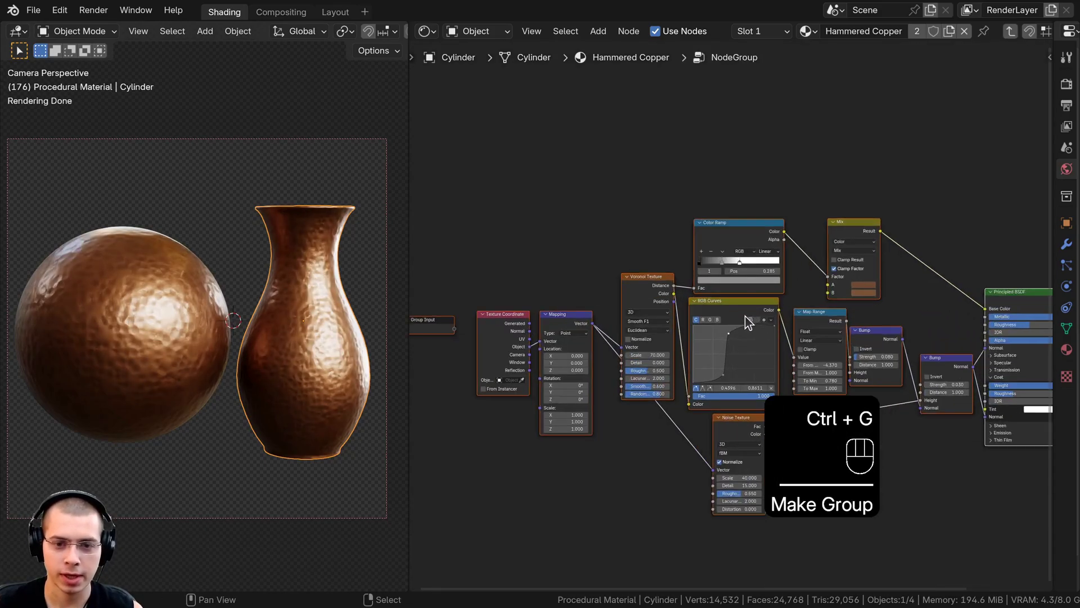
Exit the group, place its node directly beside the Material Output and widen it.
key("Tab")
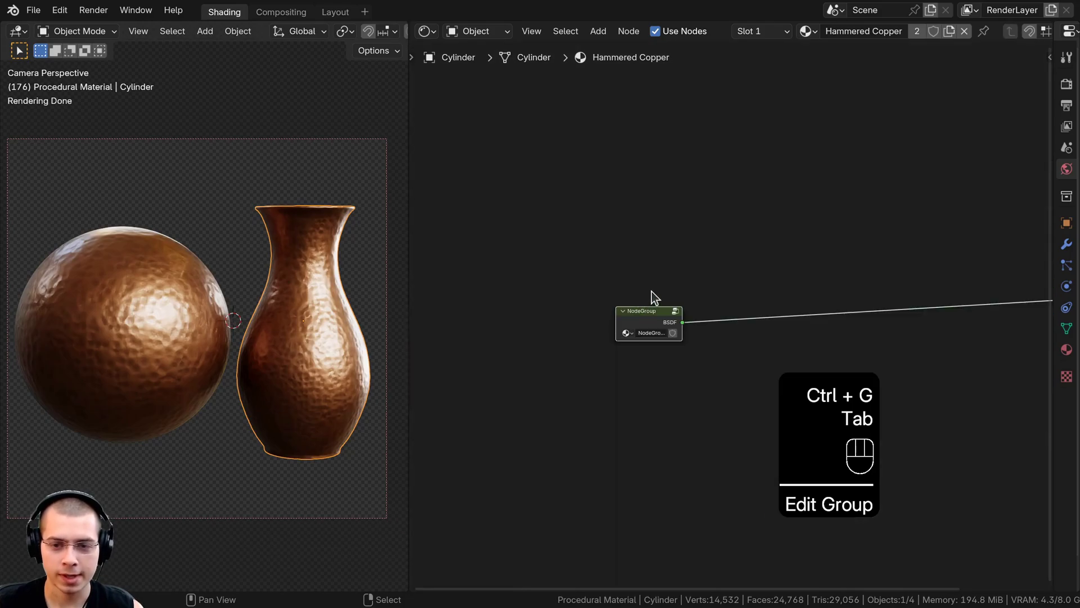
scroll(652, 290, "up", 1)
middle_click_drag(652, 290, 494, 294)
key("Tab")
key("Tab")
key("g")
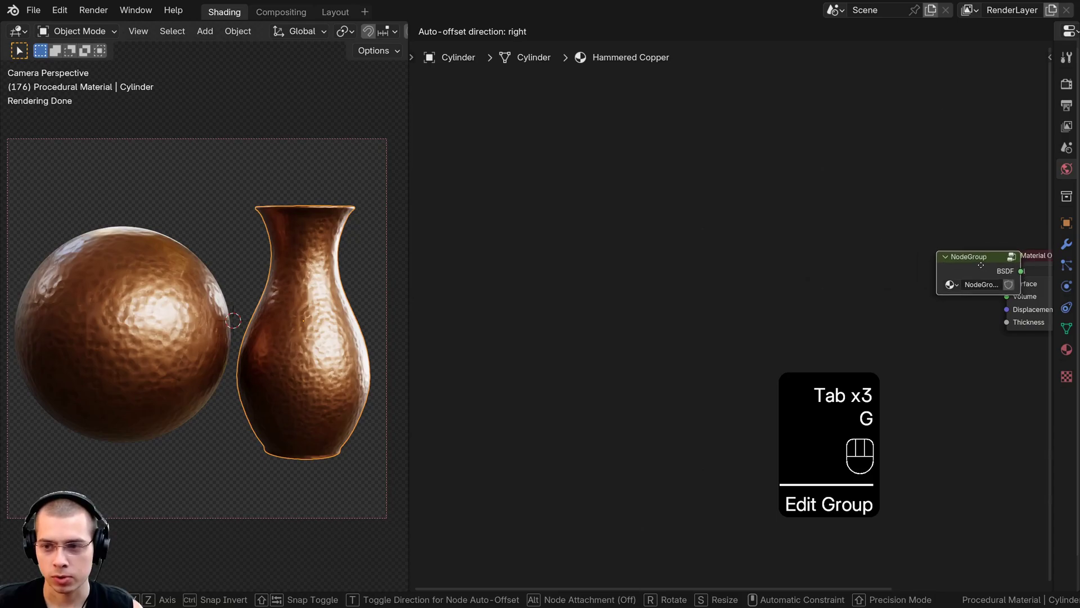
left_click(669, 267)
middle_click_drag(669, 268, 439, 268)
scroll(439, 268, "up", 4)
left_click_drag(606, 262, 463, 260)
left_click_drag(539, 260, 564, 264)
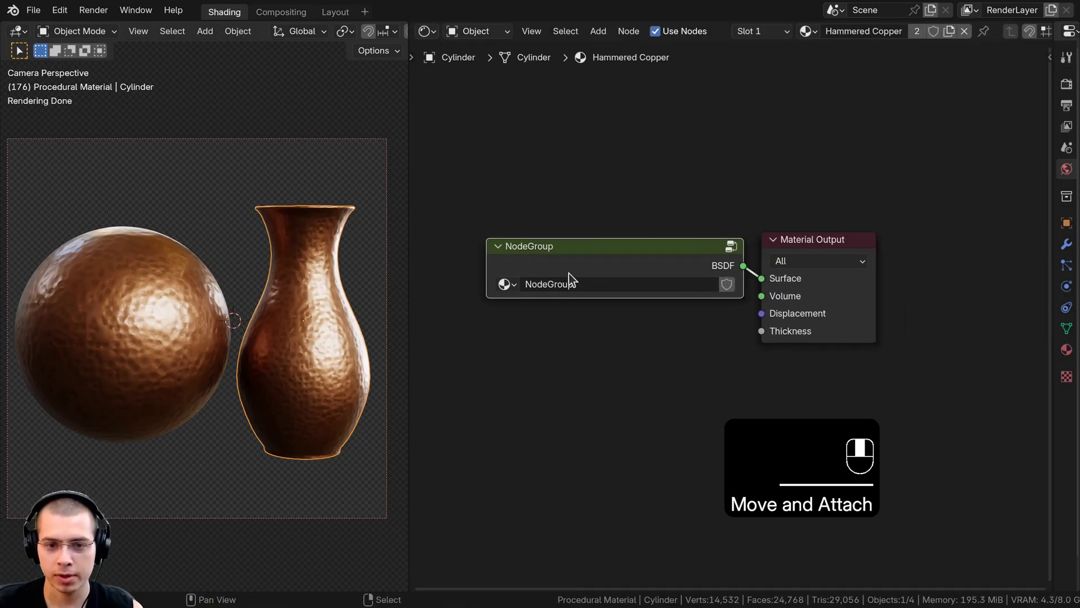
Rename the node group to the material's name, Hammered Copper, and make its node slightly narrower.
double_click(542, 285)
left_click(872, 44)
left_click(866, 30)
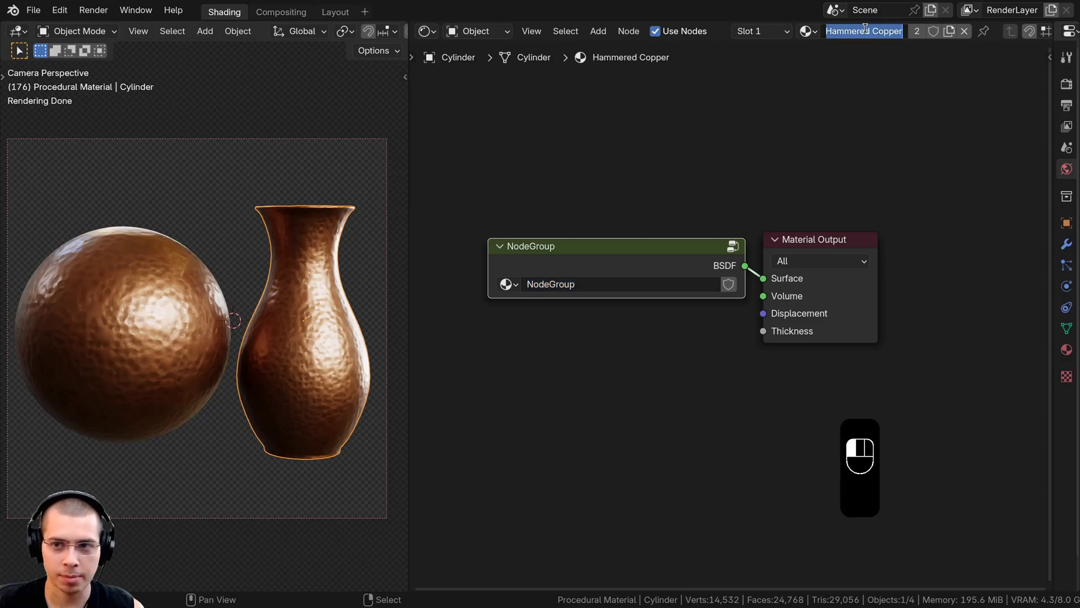
key("ctrl+c")
key("Return")
double_click(557, 285)
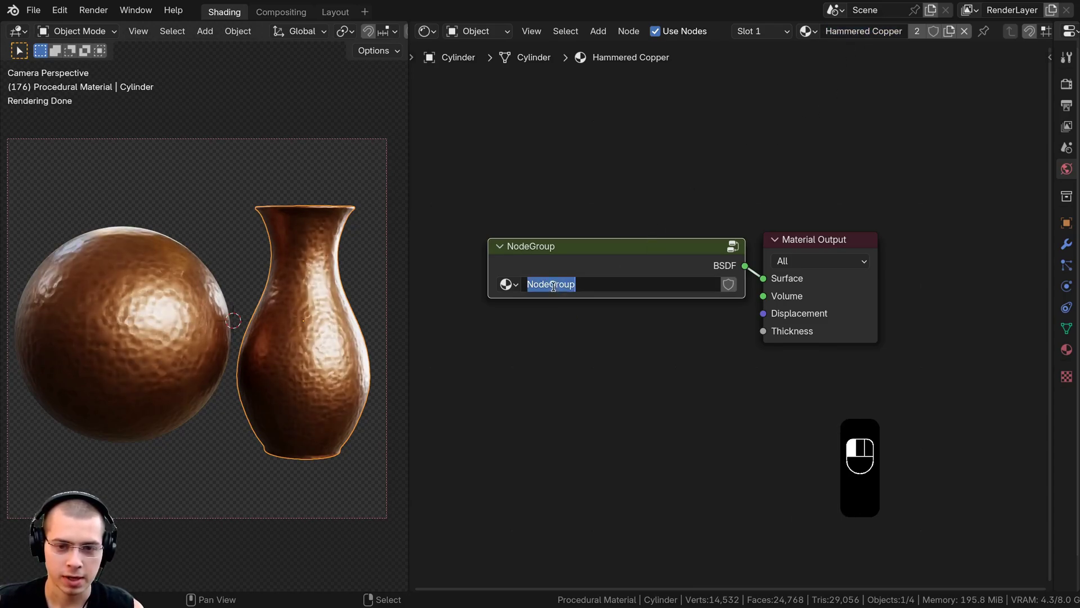
key("ctrl+v")
left_click(488, 263)
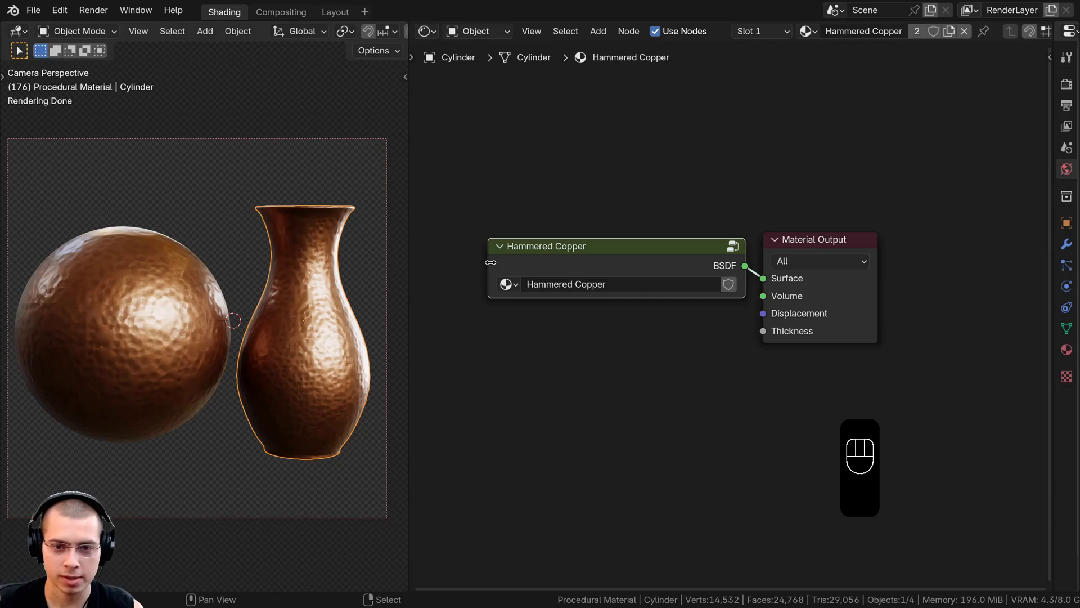
left_click_drag(488, 262, 541, 267)
left_click_drag(611, 252, 612, 249)
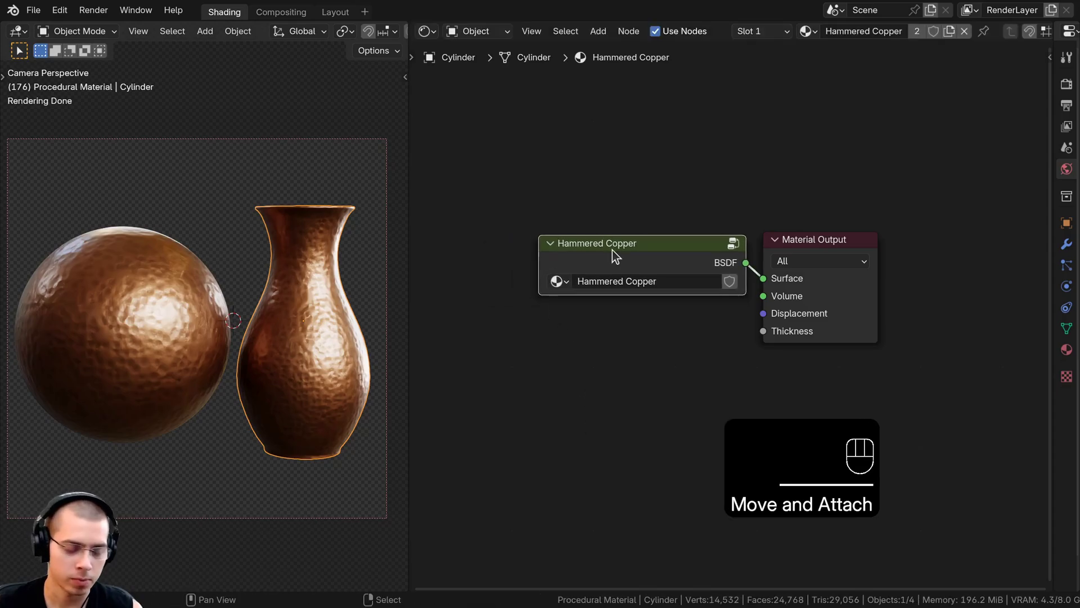
Open the group for editing, enlarge the node editor with its group properties shown, and rename the BSDF output socket as Shader.
key("Tab")
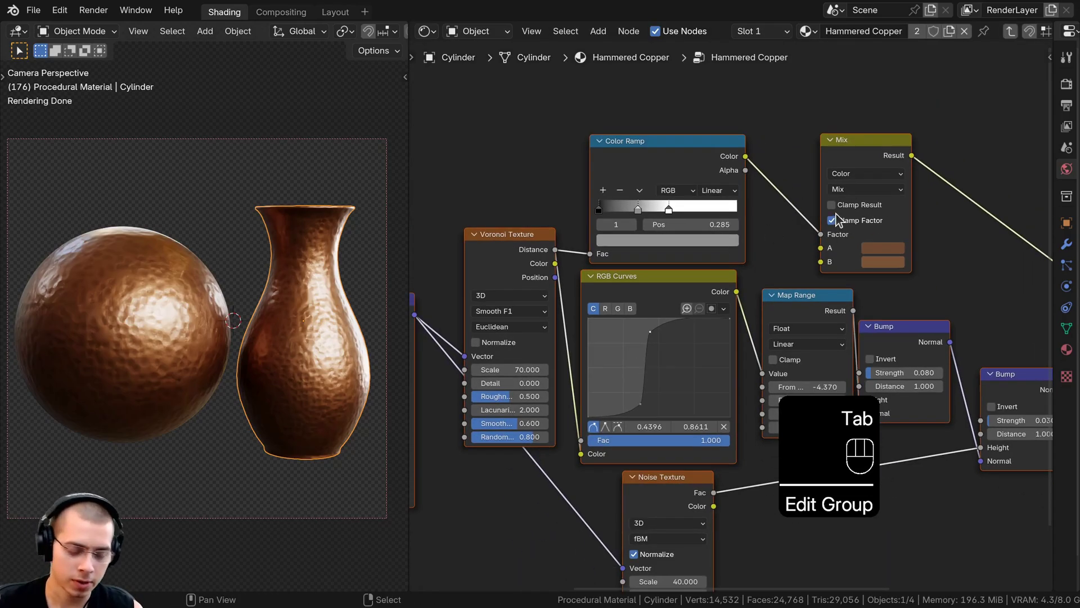
key("n")
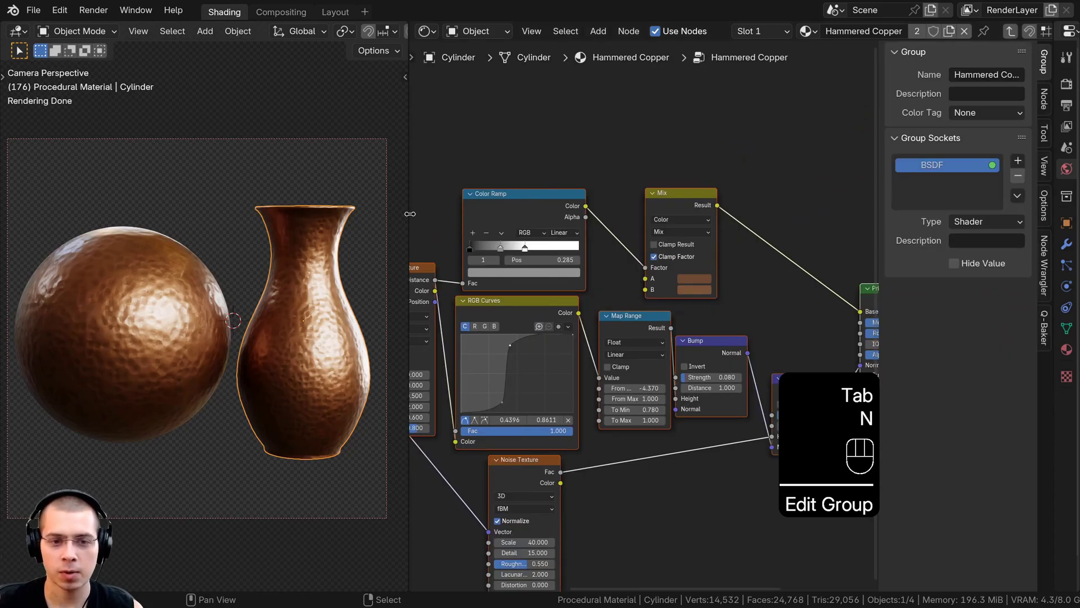
left_click_drag(410, 214, 303, 220)
left_click_drag(408, 211, 245, 211)
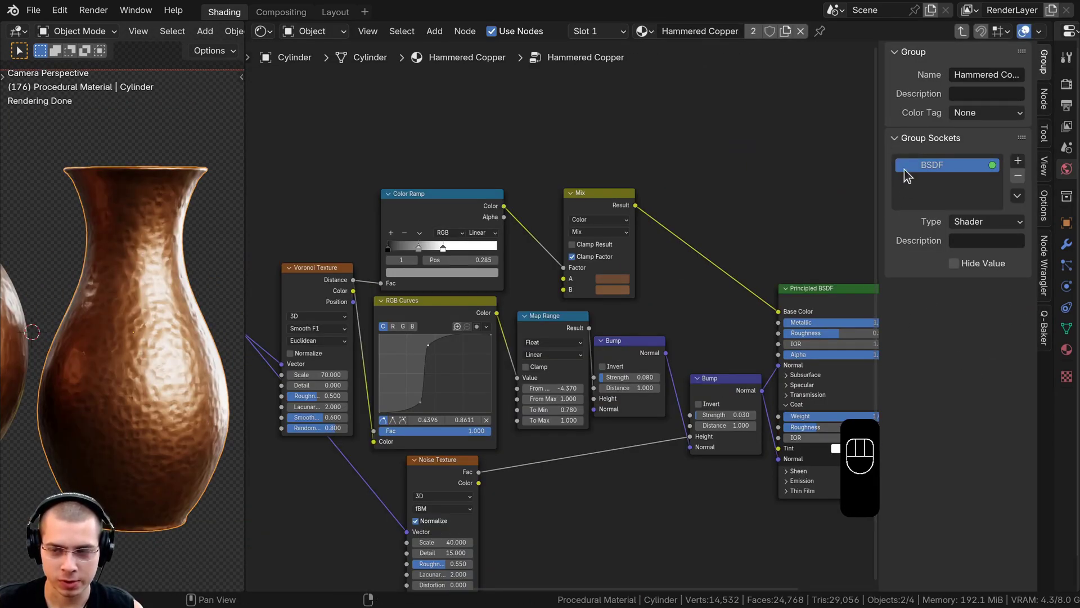
double_click(934, 169)
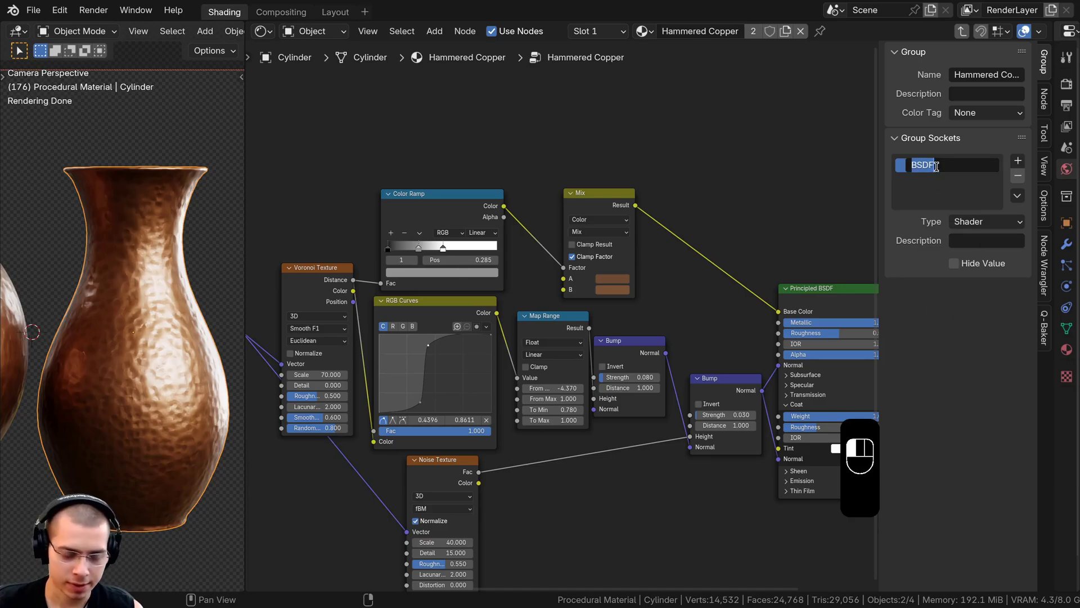
type("Shader")
Expose the Mapping node's Scale as a group input by connecting it to the Group Input node.
scroll(574, 316, "down", 4)
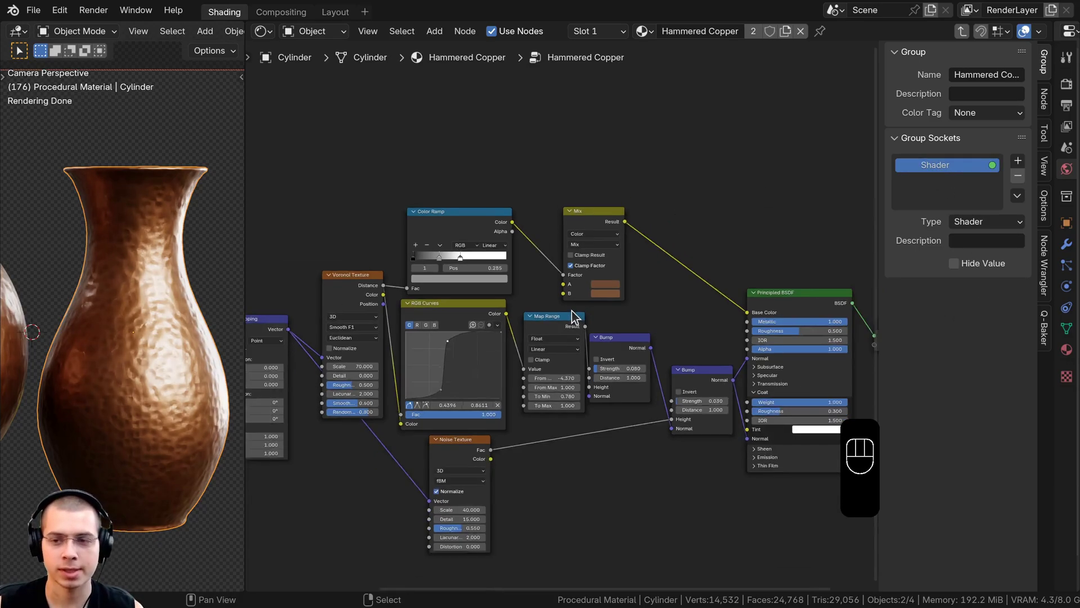
middle_click_drag(575, 317, 628, 306)
key("a")
scroll(521, 268, "up", 2)
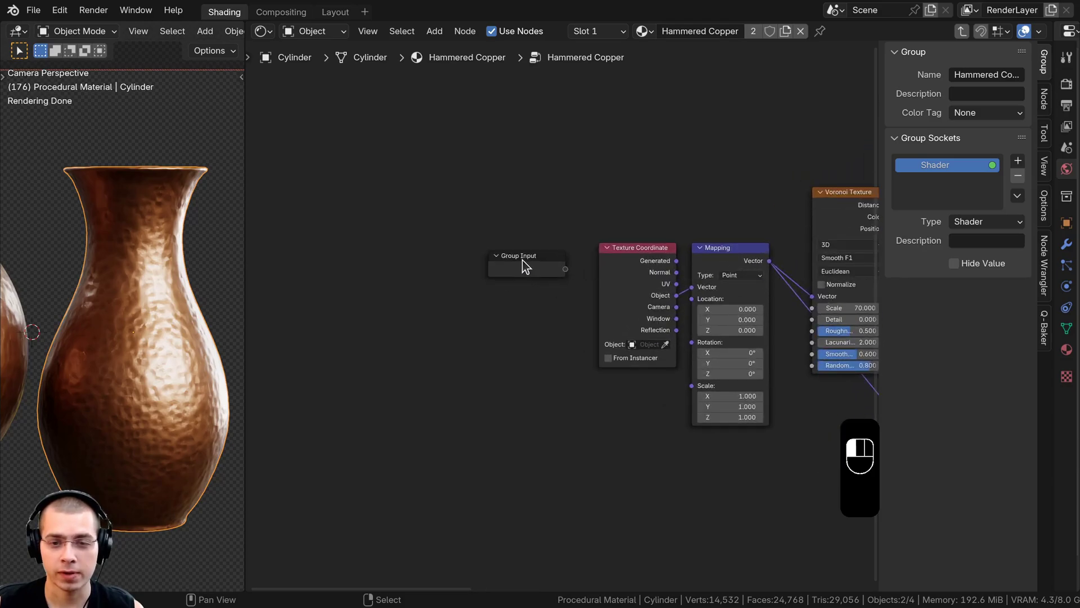
left_click(526, 264)
scroll(520, 278, "up", 1)
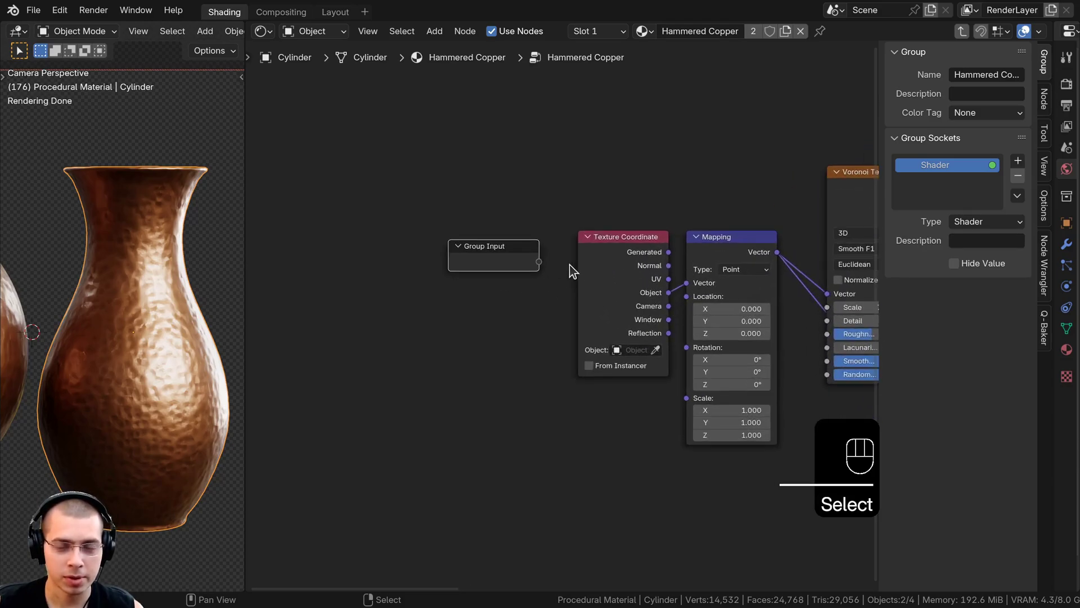
scroll(574, 248, "up", 1)
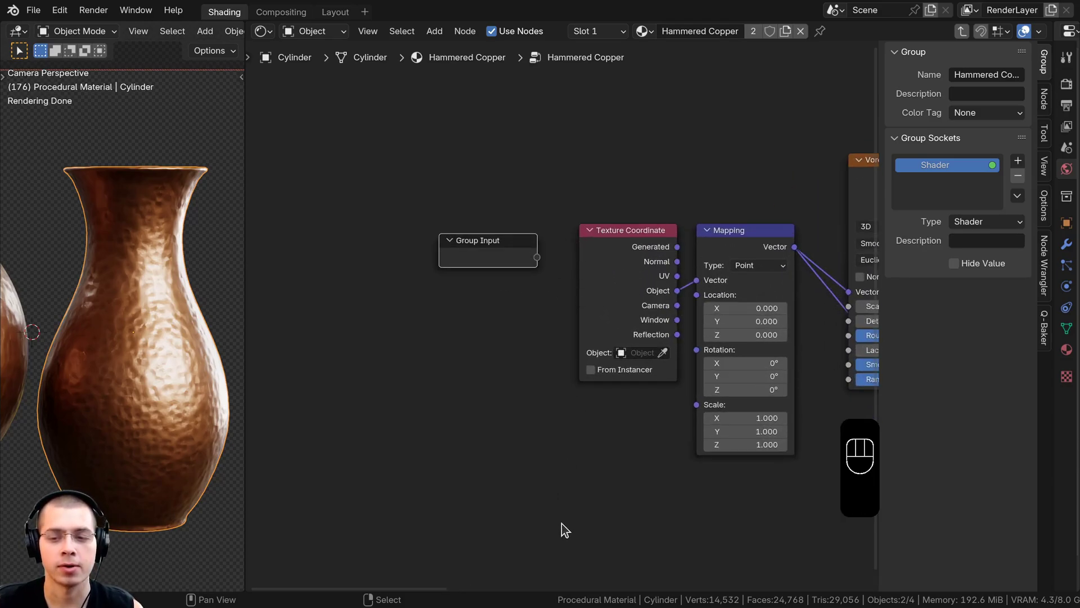
left_click(742, 235)
middle_click_drag(720, 259, 632, 260)
key("g")
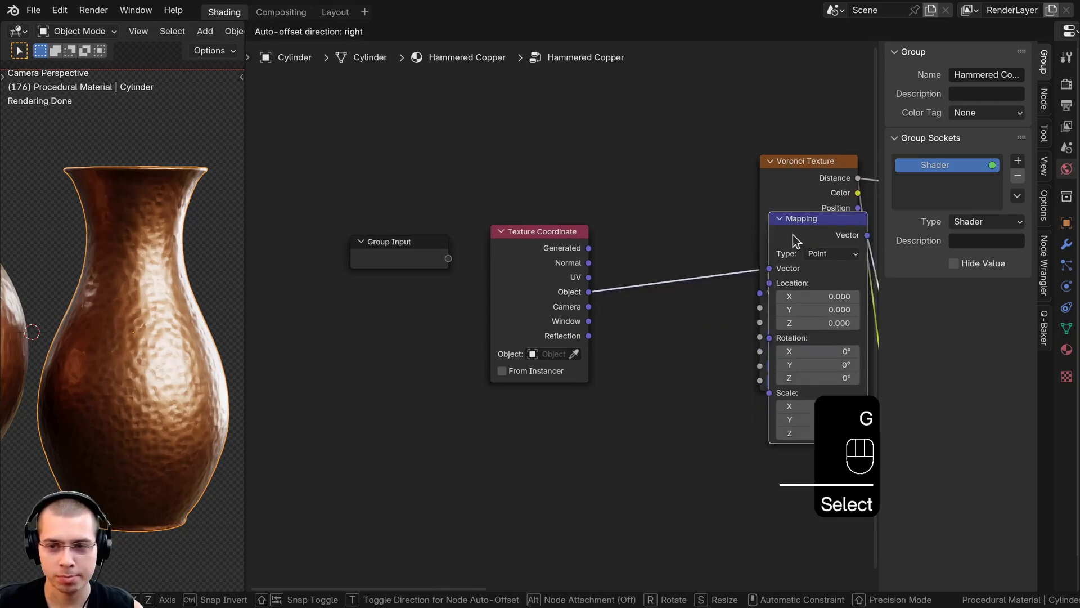
right_click(698, 266)
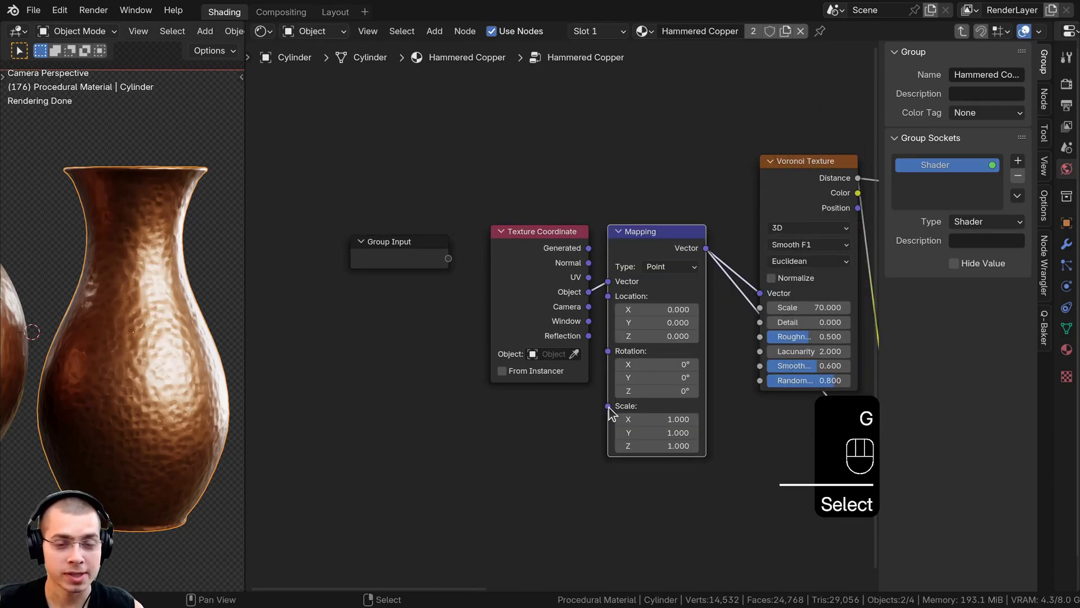
left_click_drag(608, 406, 449, 258)
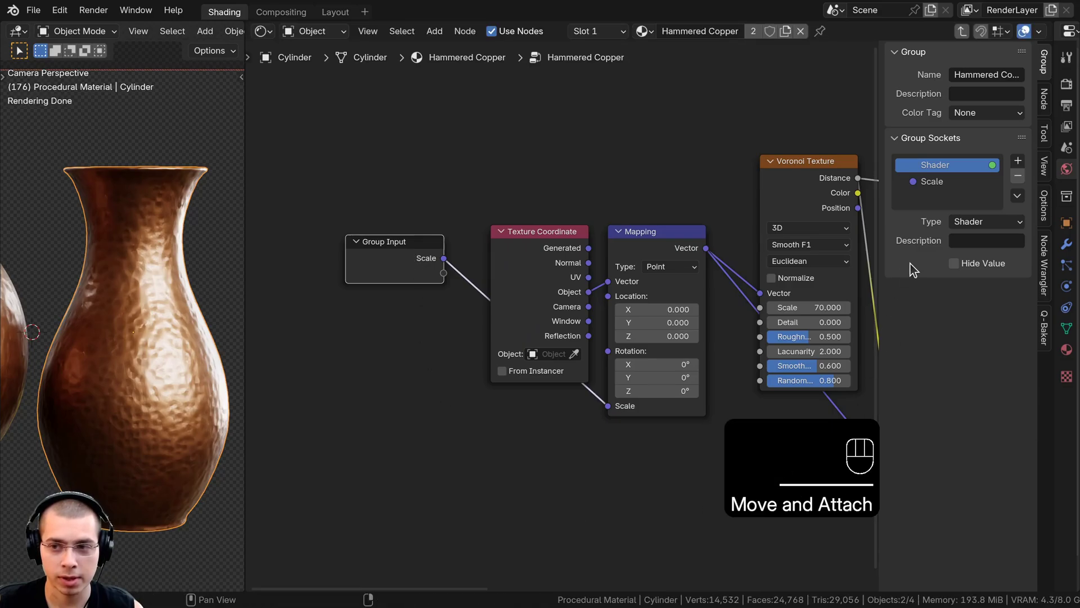
Change the Scale group socket's type from Vector to Float.
left_click(929, 183)
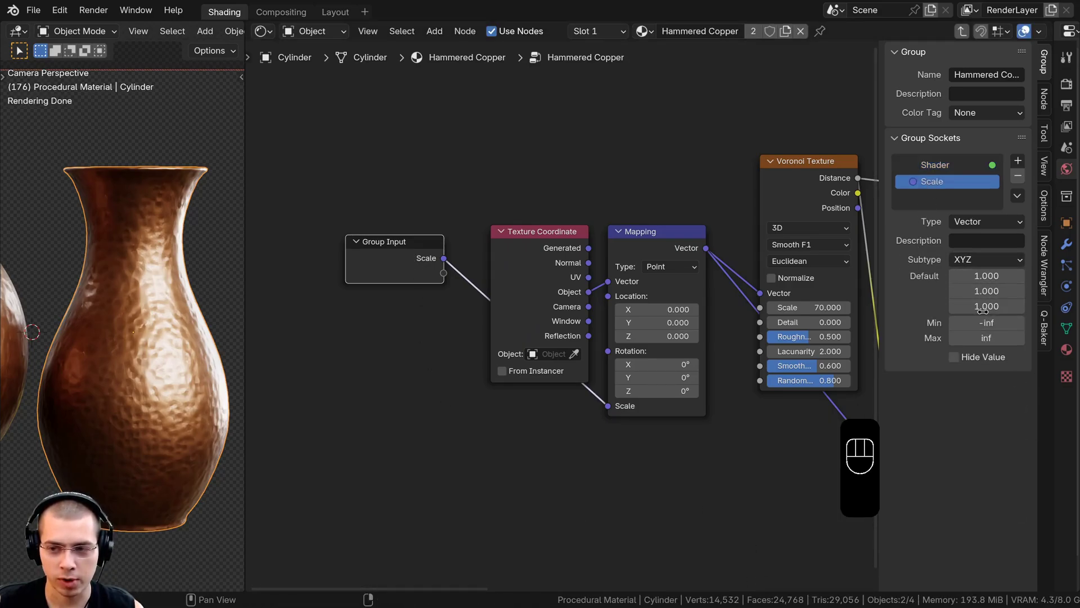
left_click(969, 222)
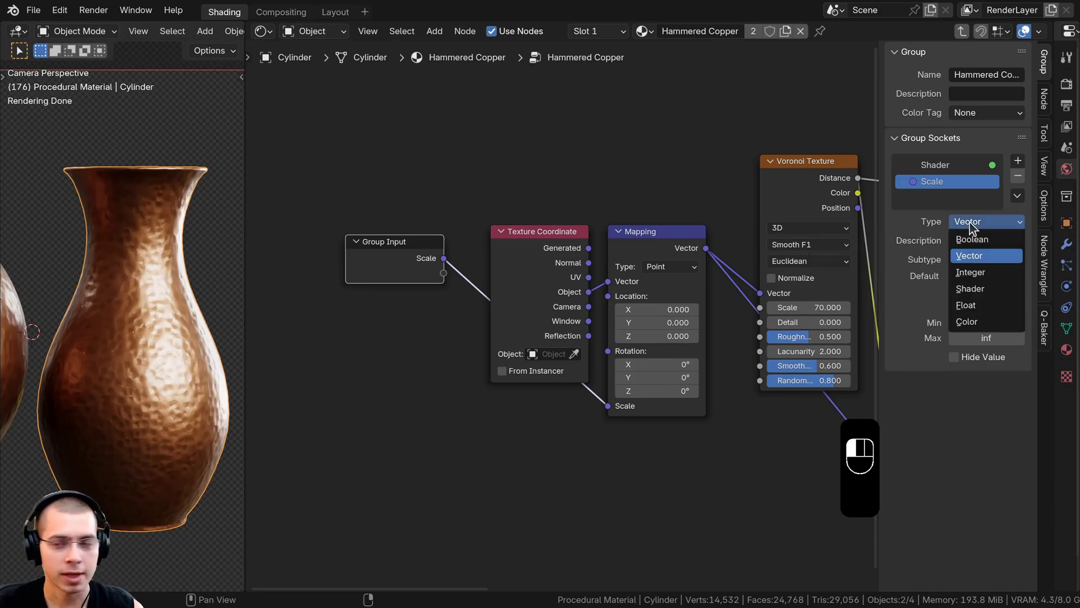
left_click(972, 289)
left_click(1000, 224)
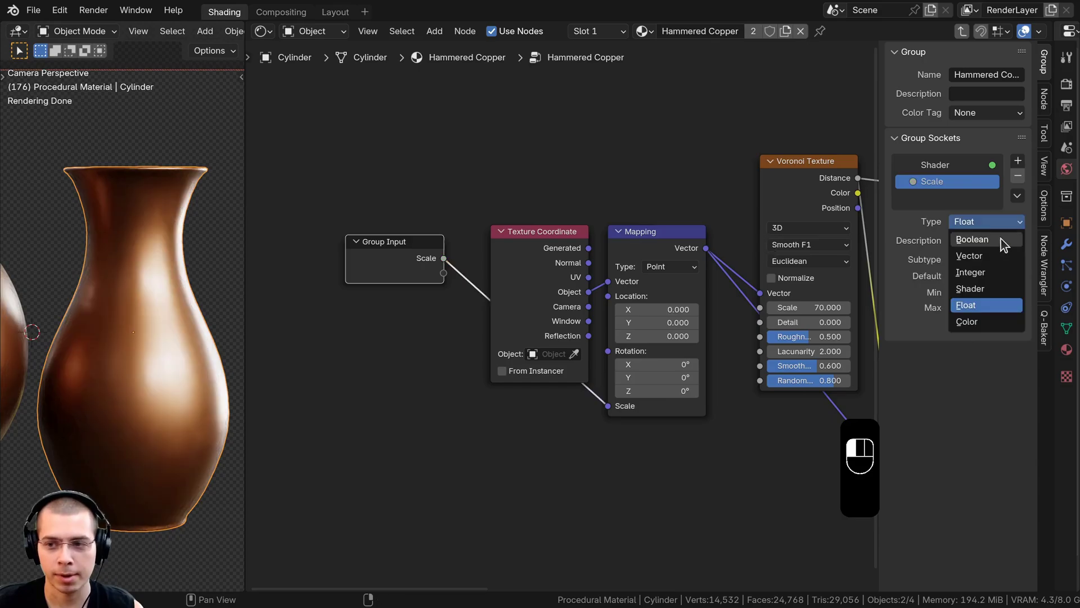
left_click(979, 305)
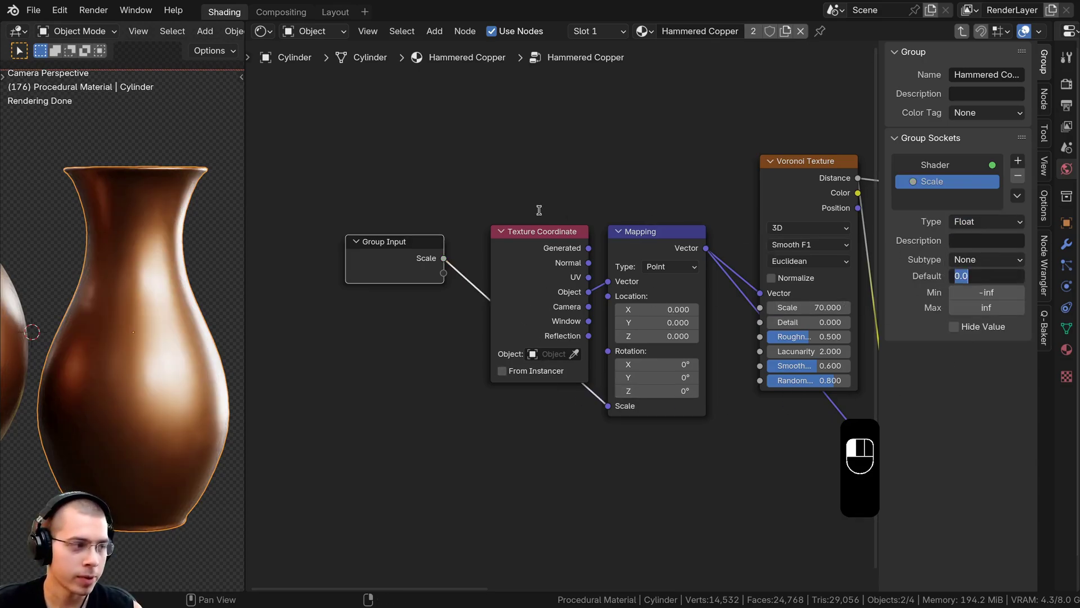
Set the Scale input's default and the Hammered Copper group node's Scale value to 1, and reopen the group for editing.
middle_click_drag(581, 235, 555, 292)
key("Tab")
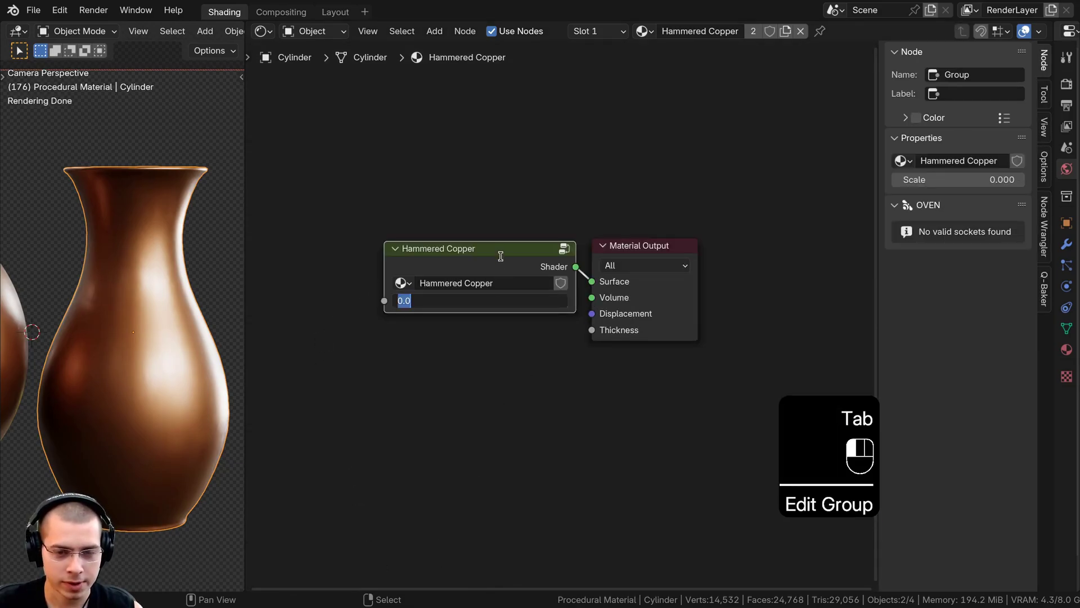
type("1")
key("Return")
key("Tab")
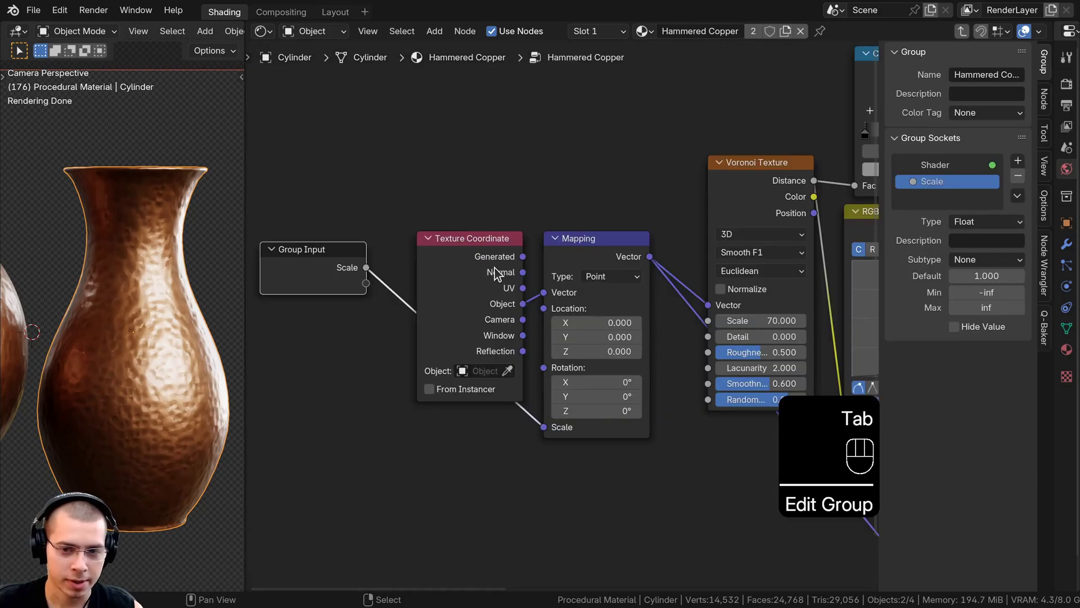
Move the Group Input node above the Color Ramp and expose the Mix node's A and B colors as group inputs.
scroll(562, 318, "down", 3)
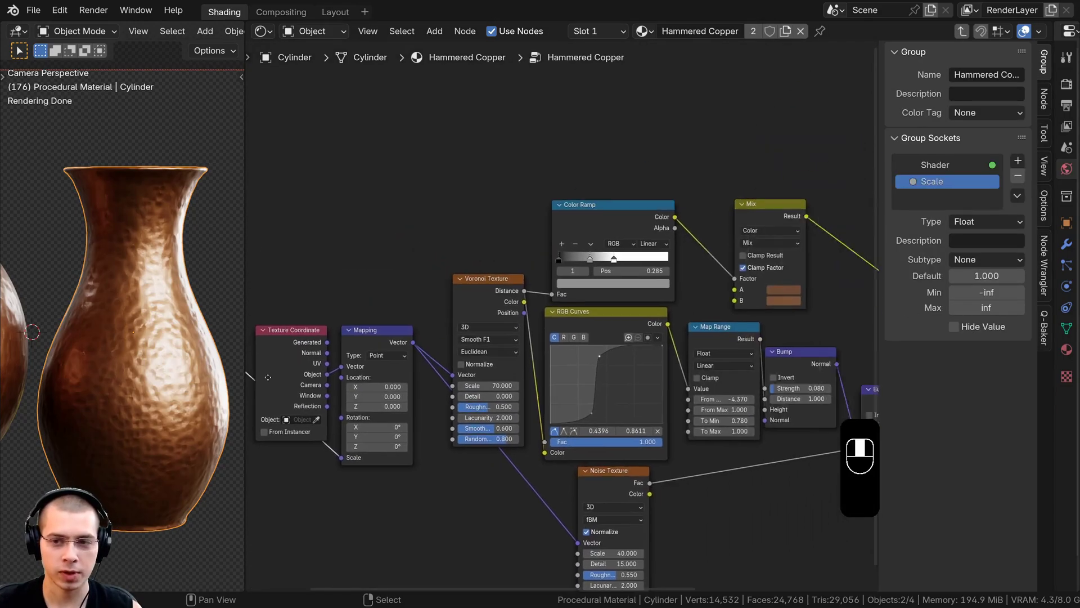
key("g")
left_click(717, 187)
middle_click_drag(681, 204, 598, 249)
scroll(598, 281, "up", 2)
key("g")
left_click(605, 307)
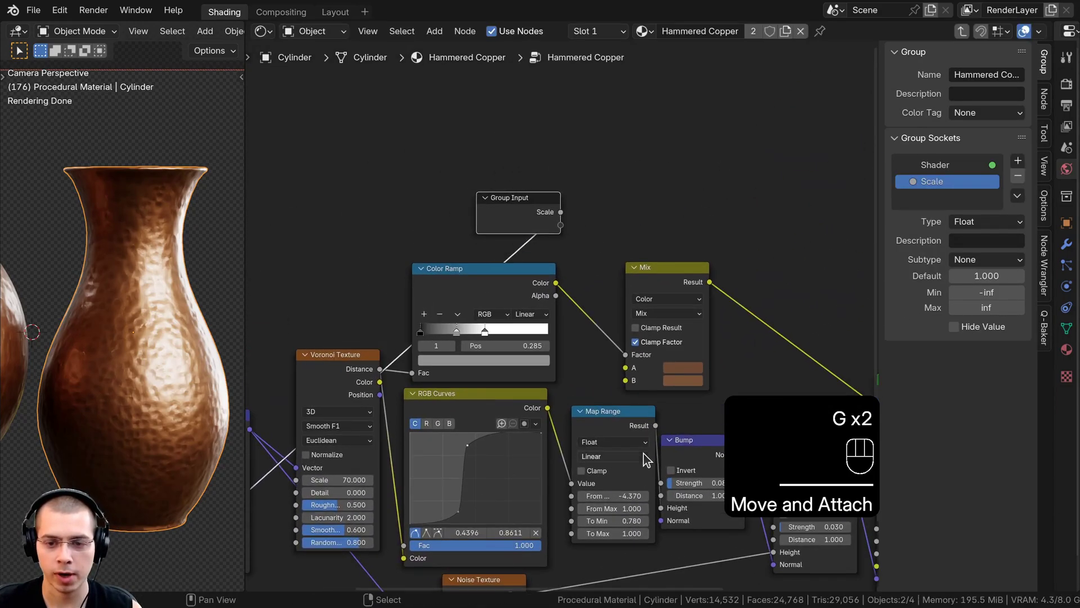
left_click_drag(626, 369, 586, 265)
left_click_drag(563, 227, 562, 225)
scroll(635, 380, "up", 2)
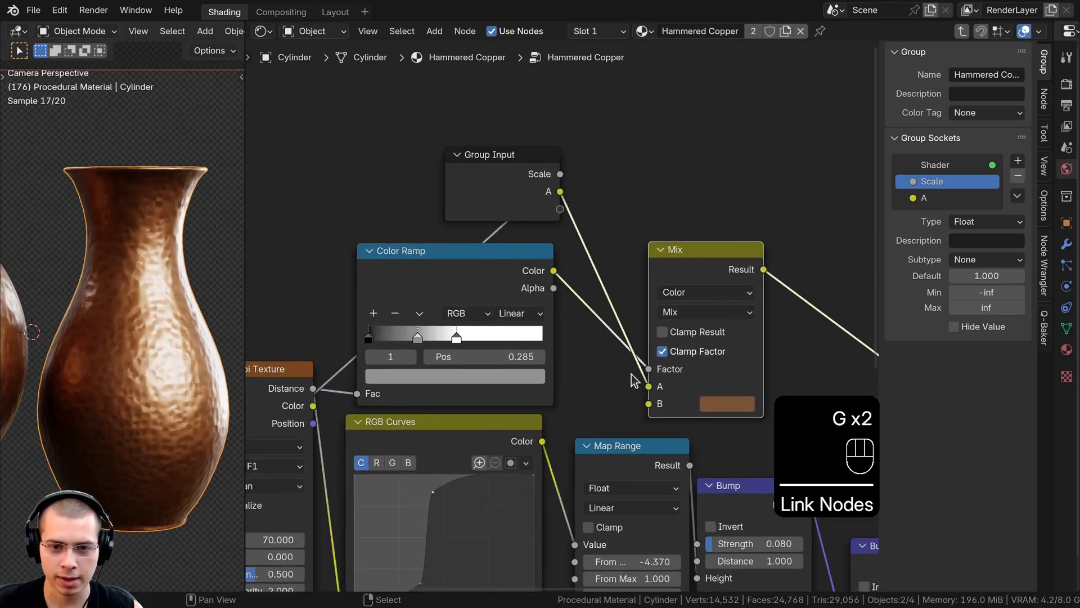
left_click_drag(648, 403, 560, 208)
Rename the exposed A and B group sockets as Color 1 and Color 2.
left_click(937, 198)
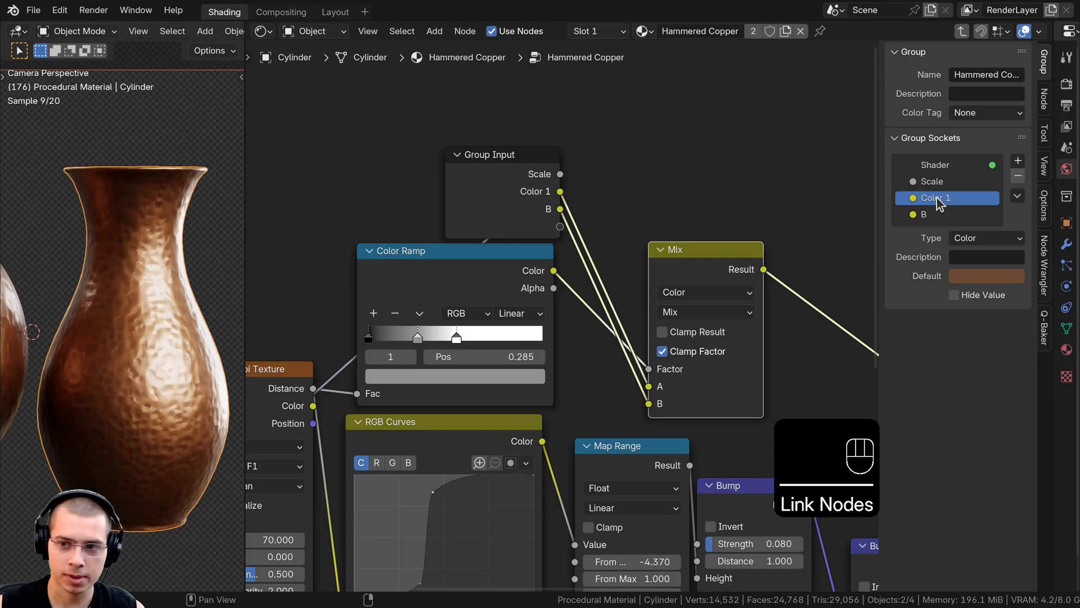
double_click(939, 213)
type("Color 2")
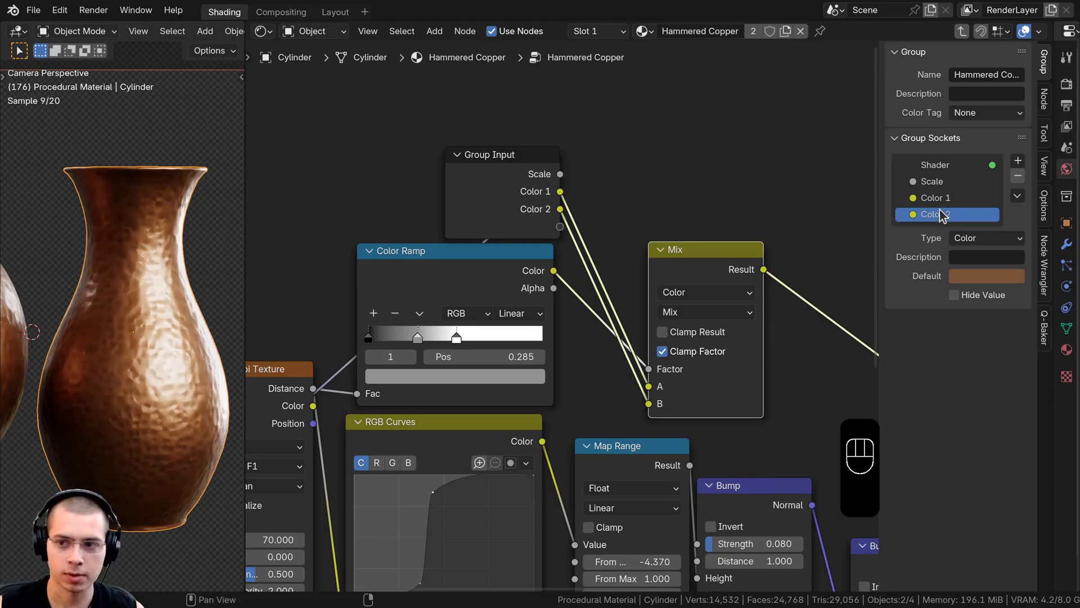
Expose the Principled BSDF's Metallic and base Roughness as group inputs.
scroll(566, 332, "down", 4)
middle_click_drag(869, 431, 712, 355)
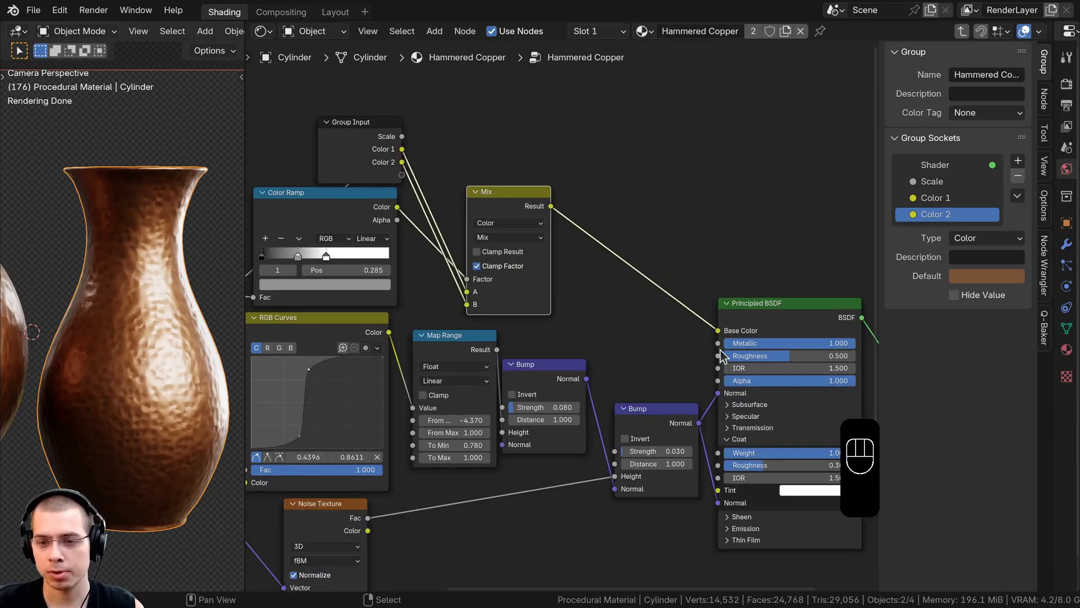
left_click_drag(718, 343, 402, 175)
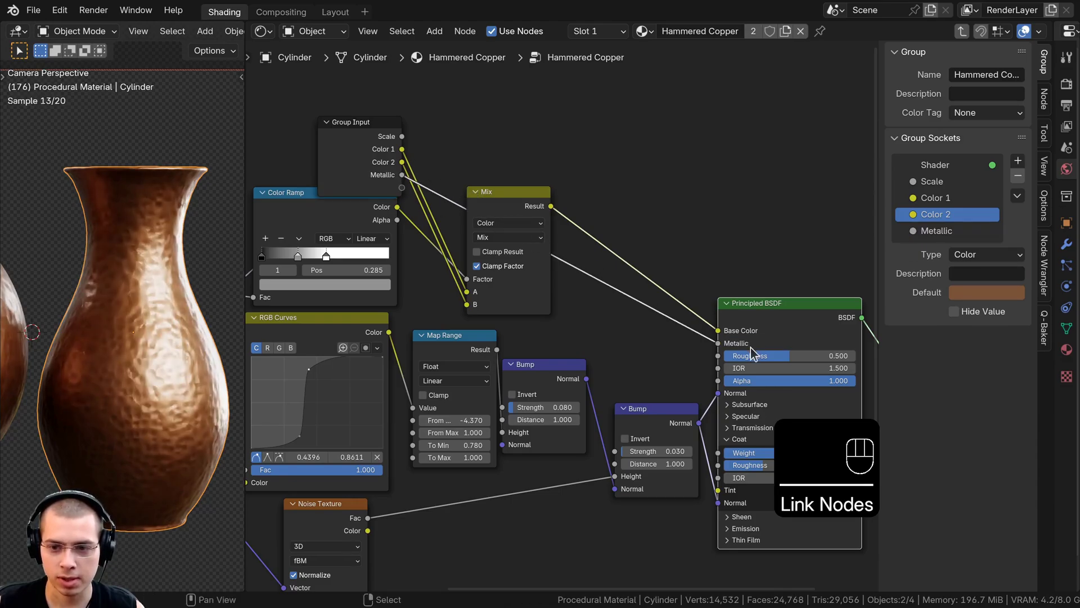
left_click_drag(718, 356, 402, 188)
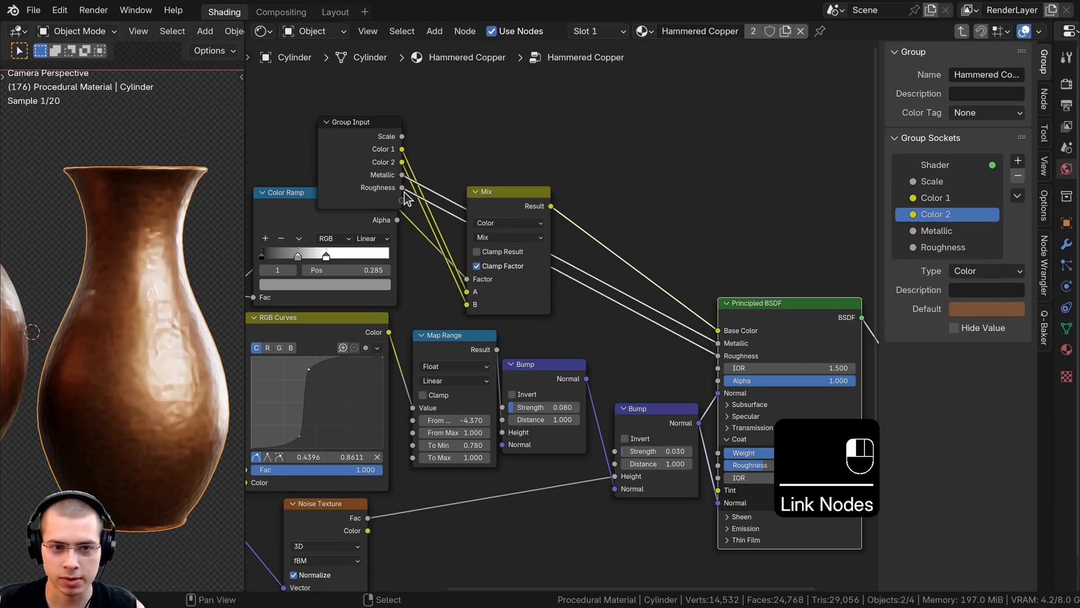
Move the Group Input node below the Bump nodes, expose the Principled BSDF's coat Weight and rename that socket Clear Coat.
right_click(384, 179)
middle_click_drag(385, 178, 368, 95)
key("g")
left_click(547, 452)
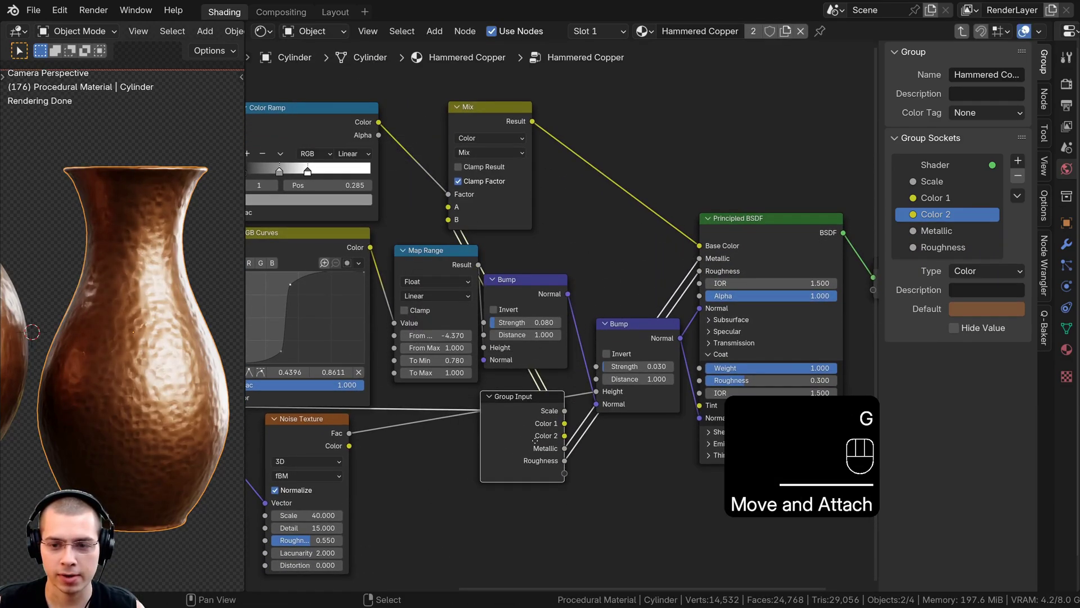
scroll(531, 400, "up", 4)
middle_click_drag(530, 401, 459, 348)
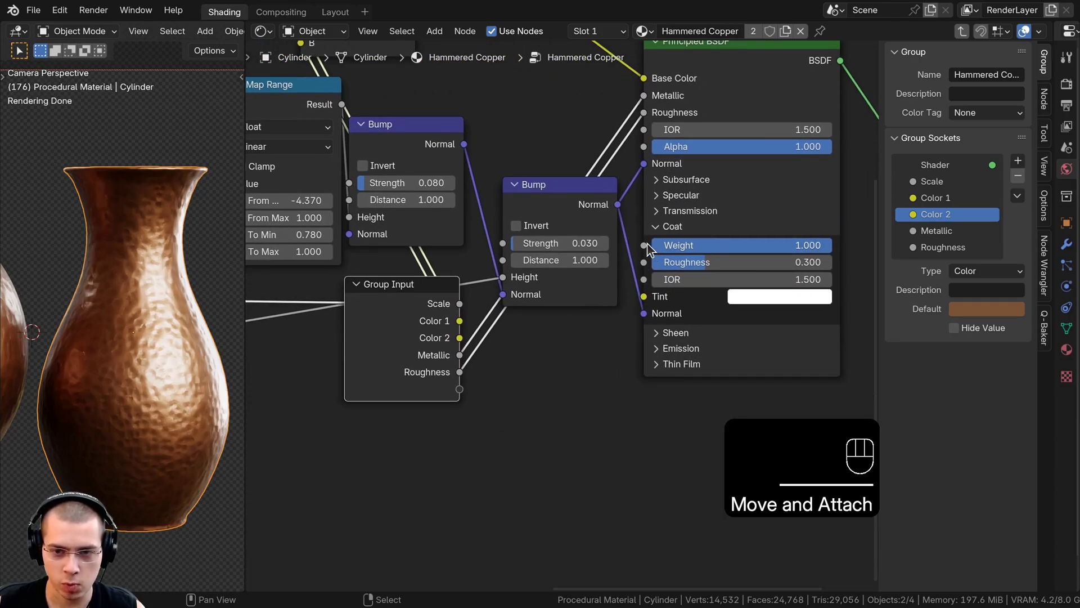
left_click_drag(647, 244, 471, 389)
left_click(954, 264)
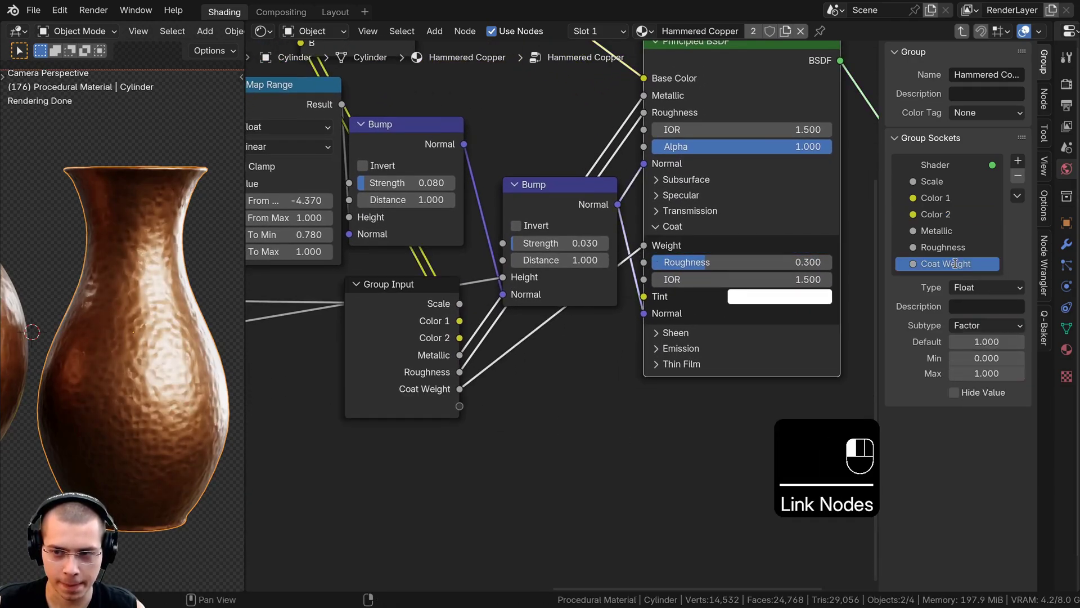
type("Clear")
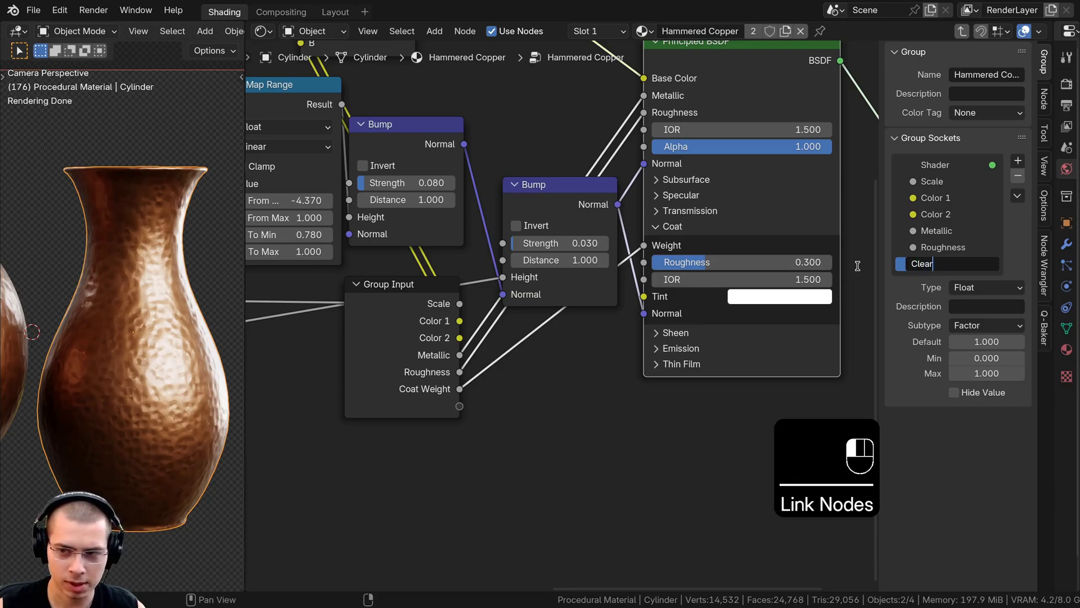
type(" Coat")
left_click(857, 266)
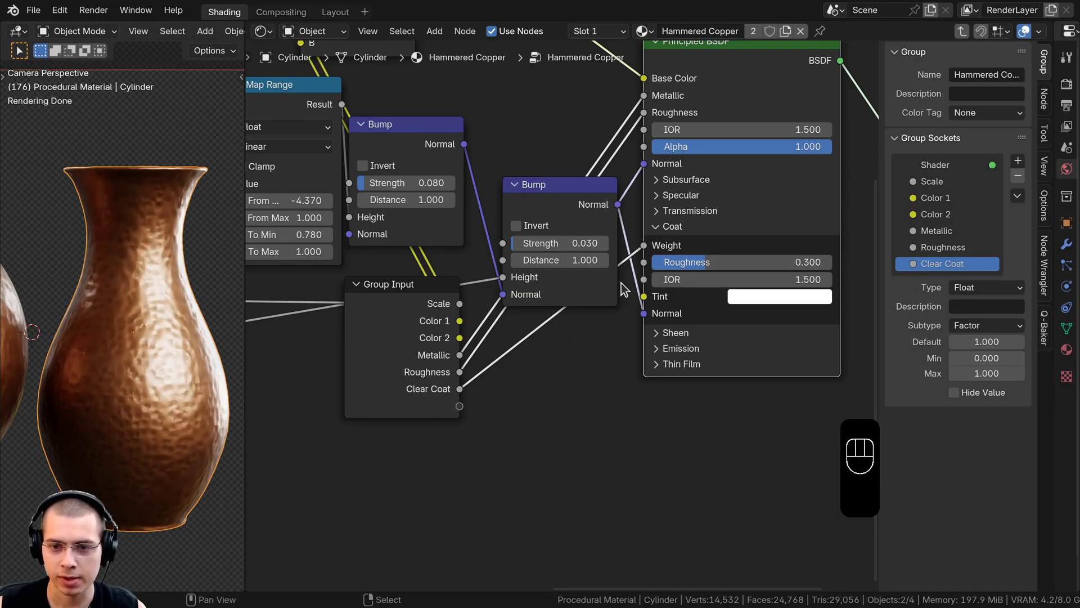
Expose the Principled BSDF's coat Roughness as a group input and rename its socket Clear Coat Roughness.
left_click_drag(645, 263, 460, 405)
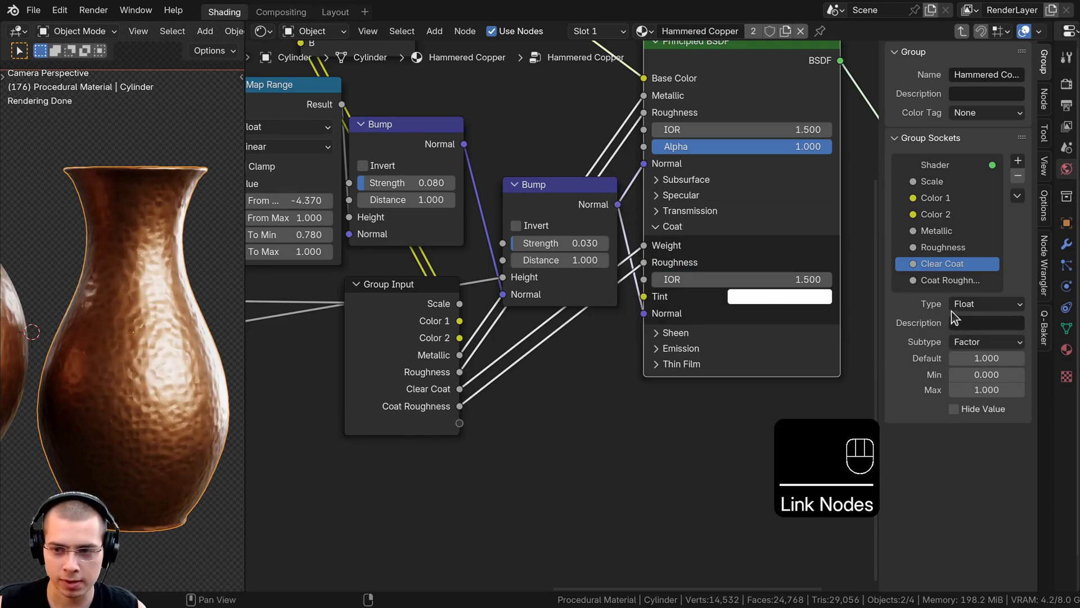
double_click(940, 280)
type("C")
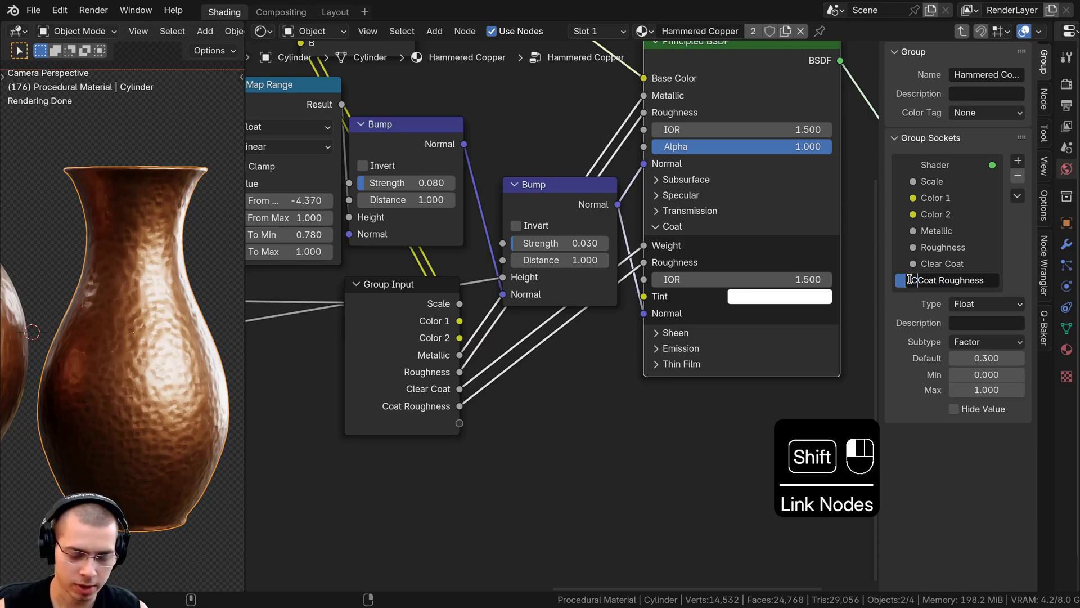
type("lear")
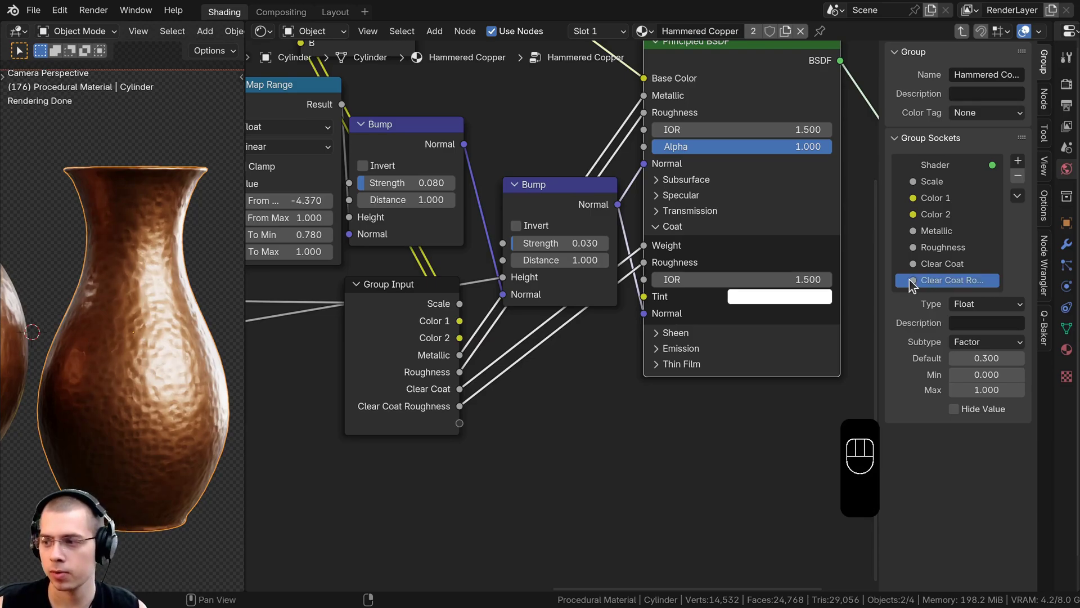
Expose the Strength of the Bump node fed by Map Range as a group input and rename it Bump Strength.
scroll(450, 343, "down", 1)
middle_click_drag(450, 343, 613, 355)
left_click_drag(613, 373, 534, 388)
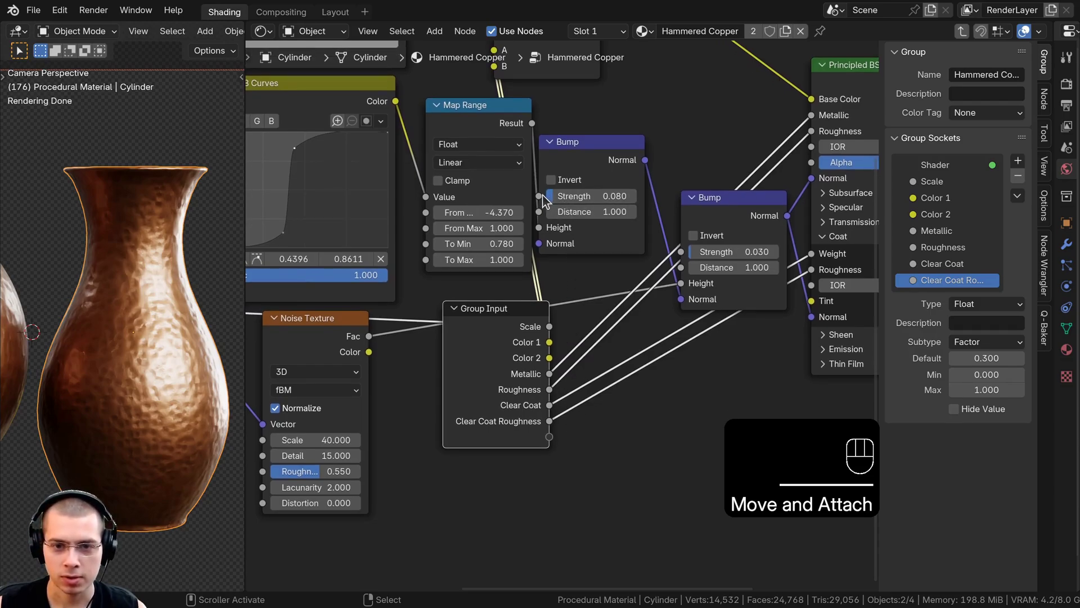
left_click_drag(544, 195, 586, 434)
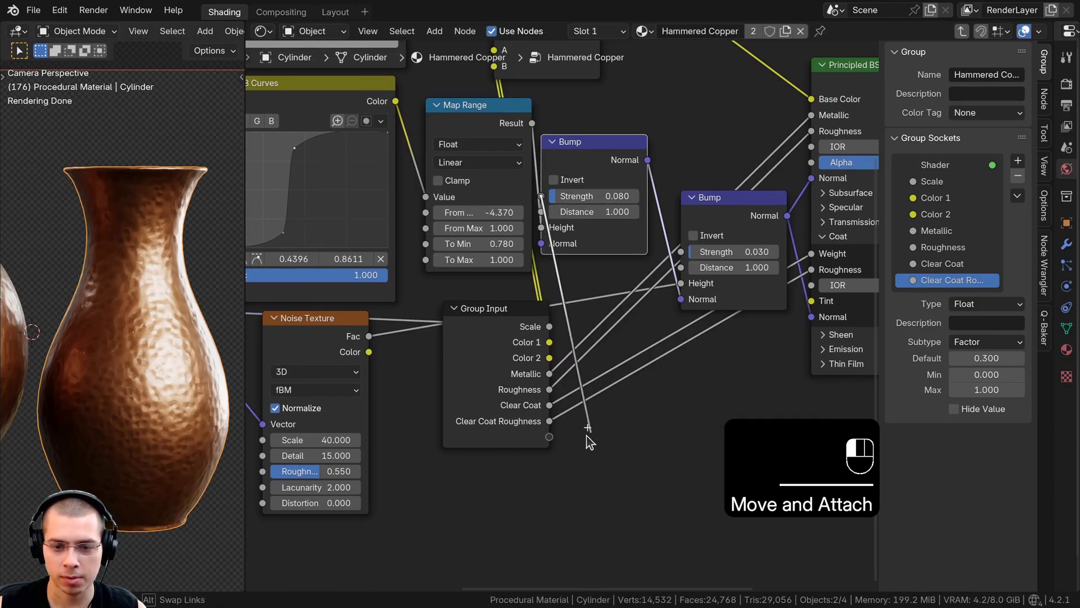
left_click_drag(538, 478, 540, 476)
double_click(927, 297)
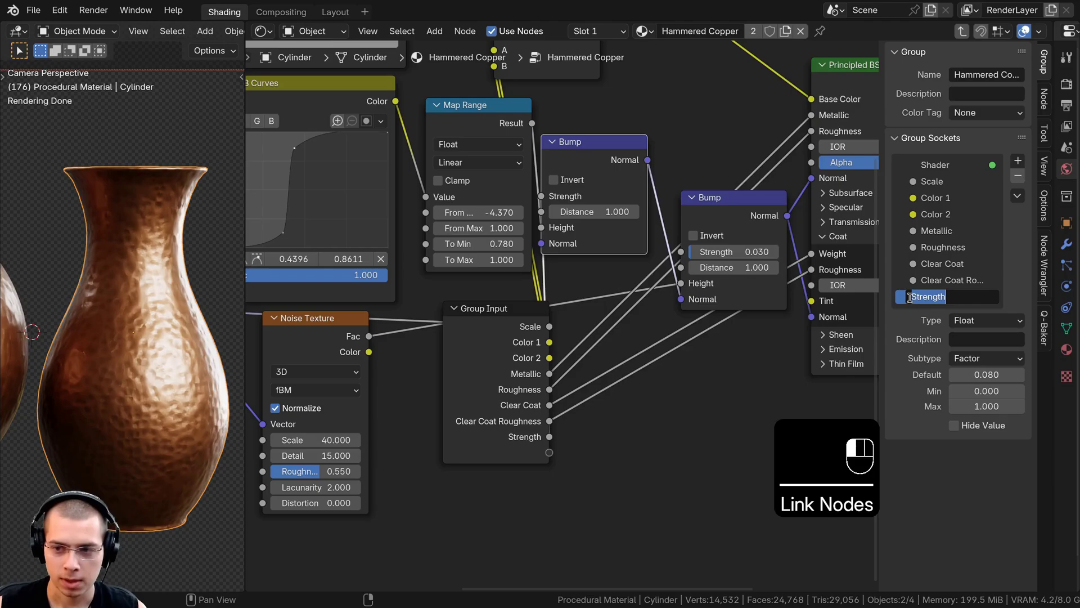
type("Bump")
key("Return")
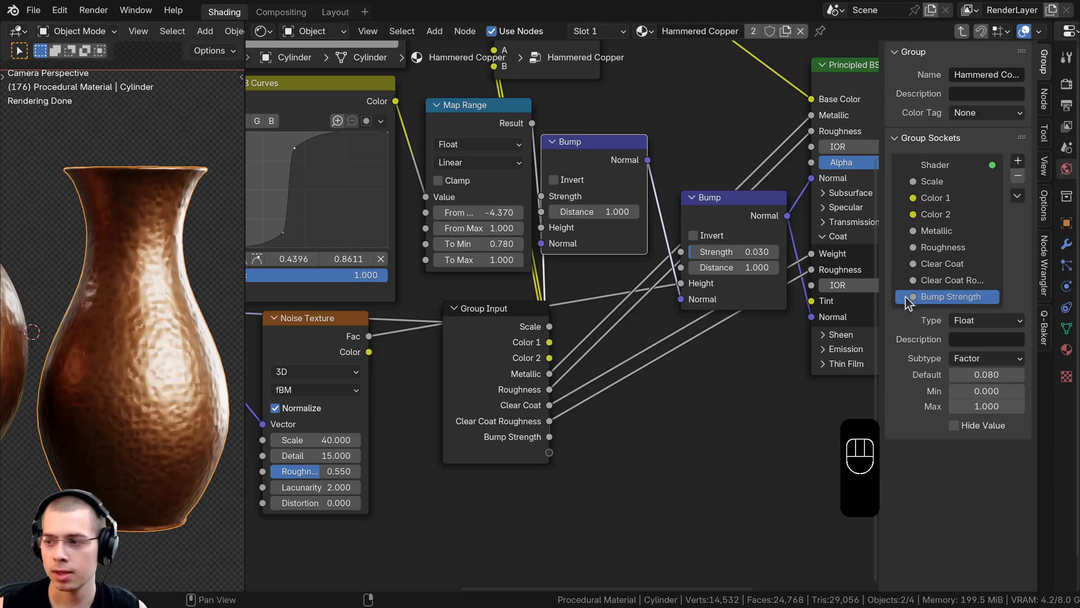
Expose the Strength of the Bump node fed by the Noise Texture as a group input and rename it Noise Bump Strength.
scroll(745, 303, "down", 1)
mouse_move(714, 201)
left_mouse_down()
mouse_move(728, 140)
mouse_move(703, 175)
mouse_move(715, 186)
left_mouse_up()
left_click_drag(671, 241, 550, 445)
double_click(928, 313)
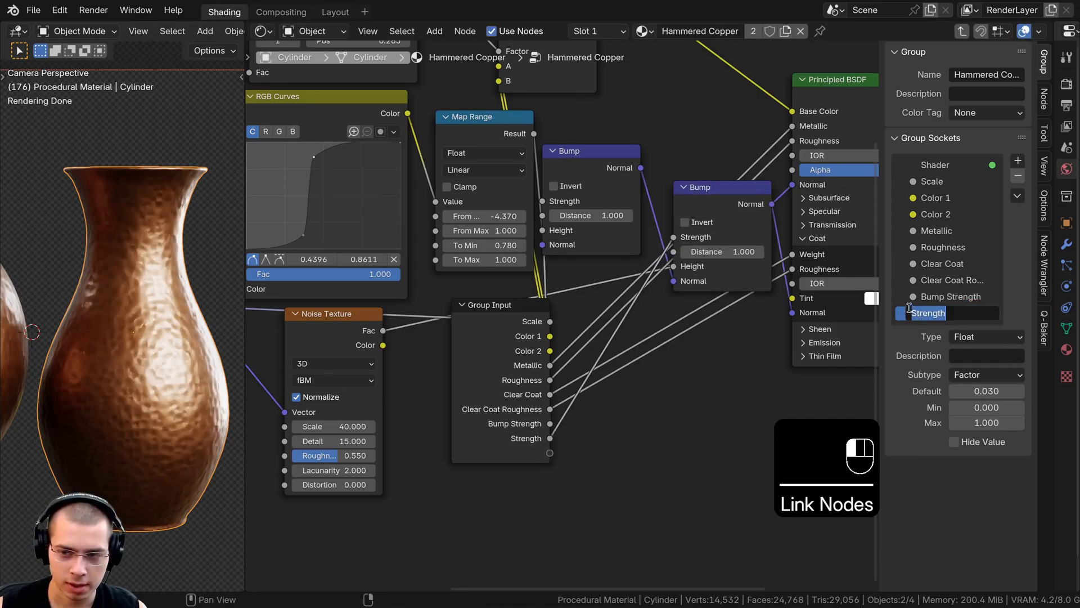
type("Noise ")
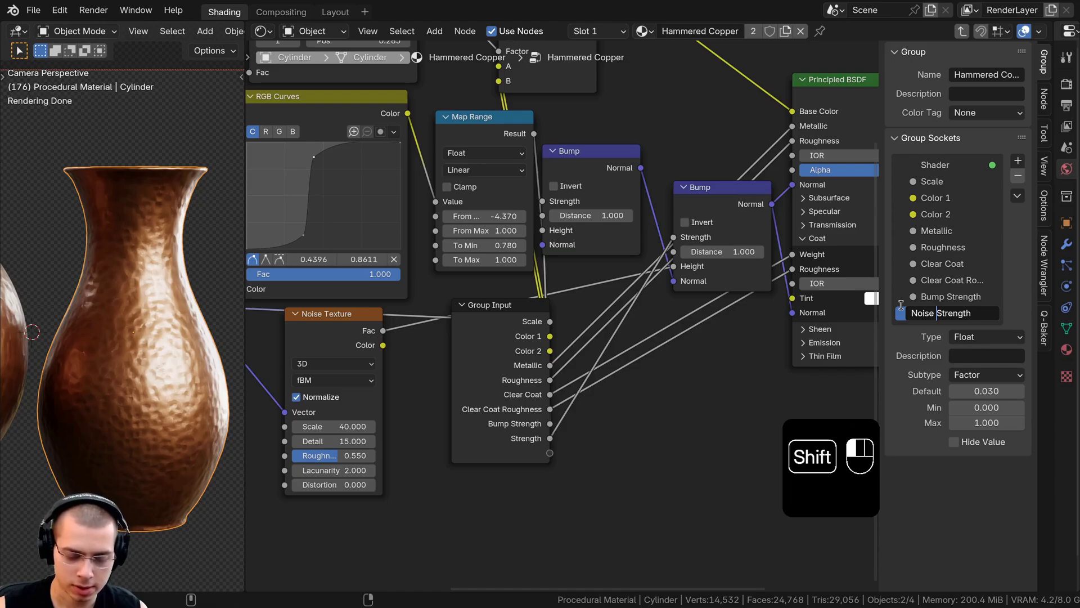
type("Bump")
key("Return")
Move the Group Input node back to the start of the node tree, ahead of the Texture Coordinate node.
middle_click_drag(673, 376, 864, 377)
scroll(679, 369, "down", 8)
left_click(766, 378)
key("g")
left_click(333, 276)
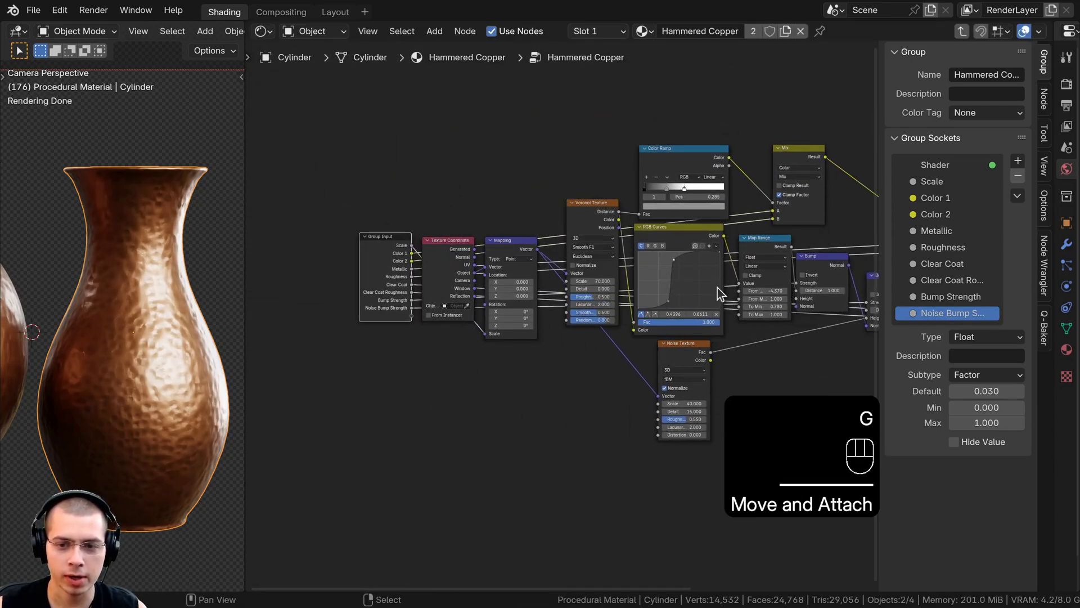
middle_click_drag(717, 288, 653, 322)
Hide the sidebar, leave the group and shift the Hammered Copper group node slightly away from the Material Output.
key("n")
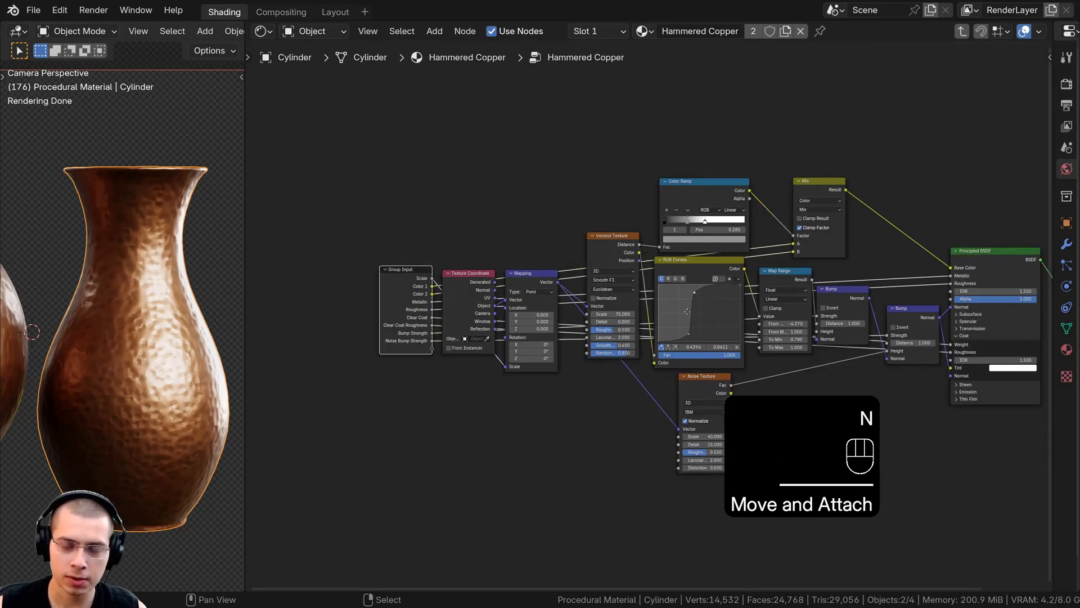
middle_click_drag(776, 189, 596, 182)
key("Tab")
scroll(609, 175, "up", 9)
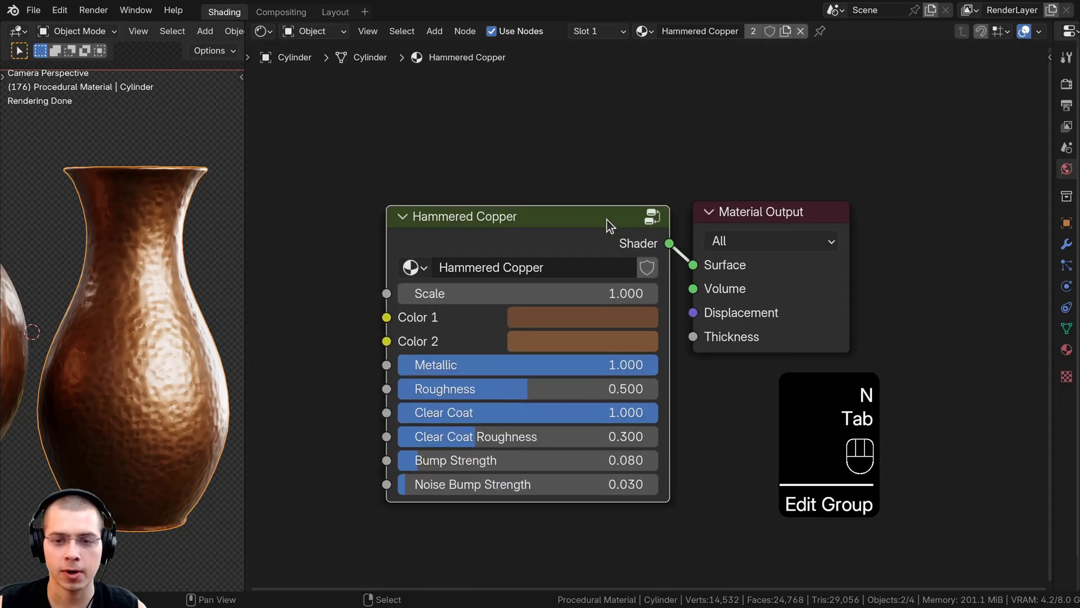
left_click_drag(607, 219, 614, 214)
Try out the group node's color, metallic and clear coat inputs, and raise Bump Strength to 0.518.
middle_click_drag(145, 264, 143, 245, "shift")
scroll(154, 271, "up", 3)
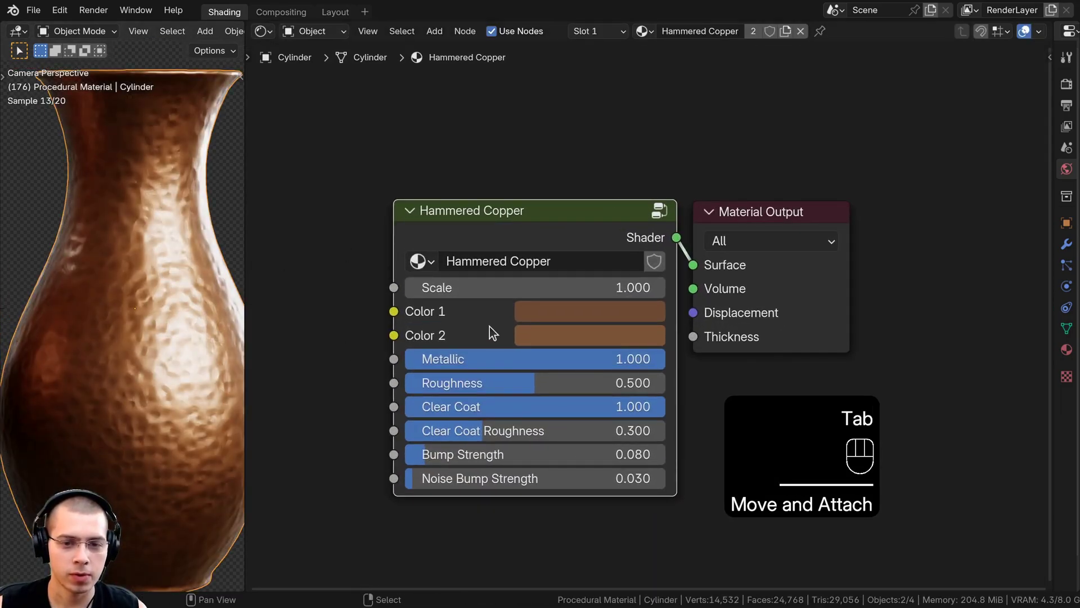
left_click_drag(490, 287, 514, 306)
left_click(526, 311)
mouse_move(740, 129)
left_mouse_down()
mouse_move(740, 169)
mouse_move(740, 84)
mouse_move(739, 129)
left_mouse_up()
right_click(741, 170)
left_click(580, 337)
left_click_drag(639, 359, 664, 406)
left_click_drag(531, 432, 545, 457)
right_click(444, 432)
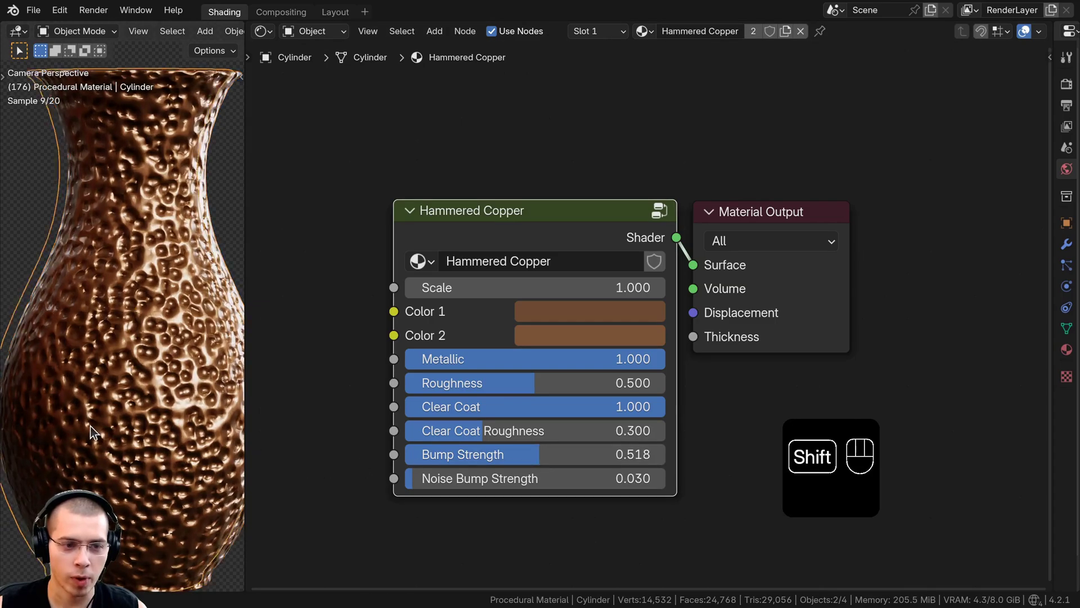
Inspect the bumps on the vase up close and undo the Bump Strength change.
middle_click_drag(146, 297, 122, 280, "shift")
scroll(121, 280, "up", 4)
scroll(163, 325, "up", 2)
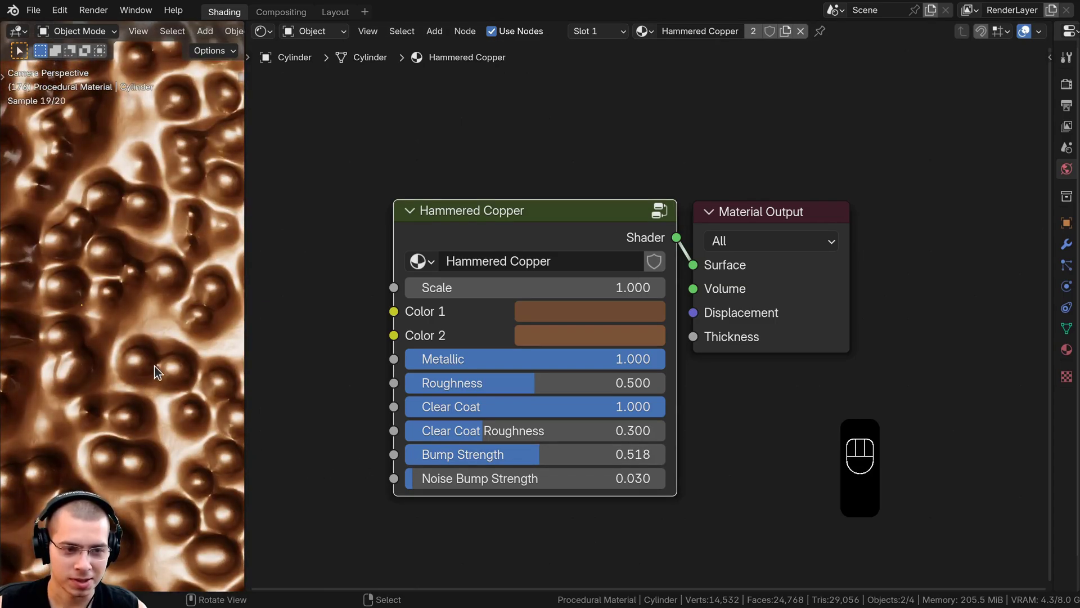
scroll(141, 239, "down", 7)
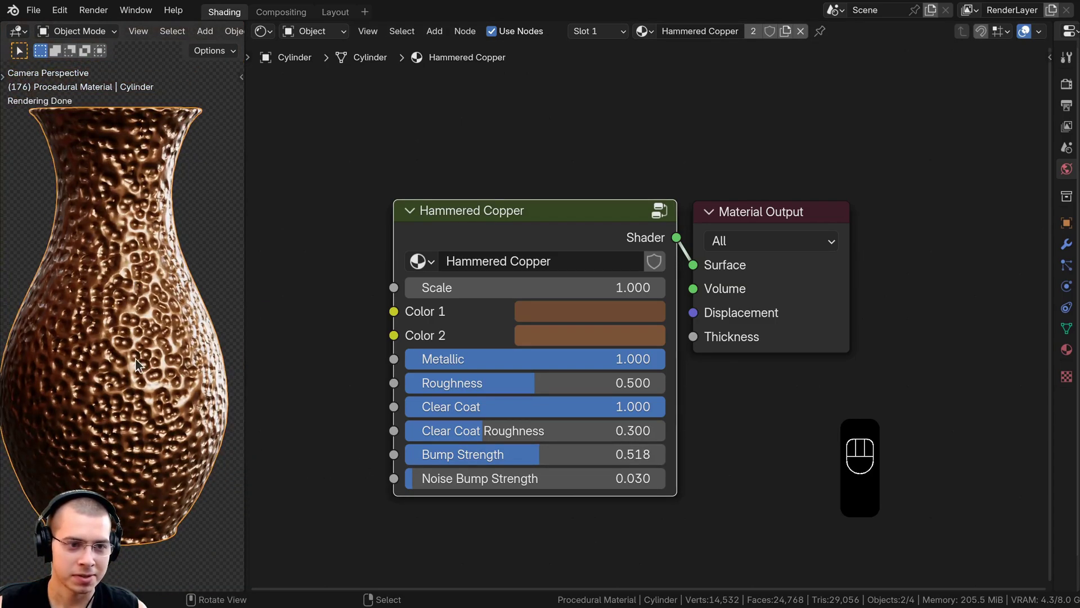
middle_click_drag(545, 405, 569, 403)
key("ctrl+z")
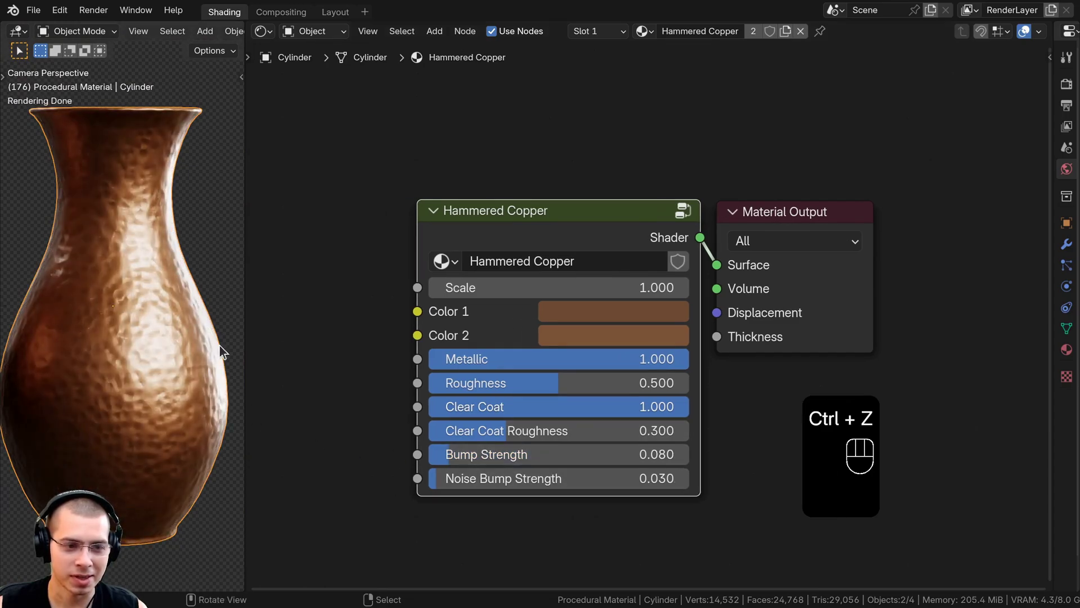
Try out a different Noise Bump Strength on the group node.
mouse_move(461, 487)
left_mouse_down()
mouse_move(490, 486)
mouse_move(466, 487)
left_mouse_up()
right_click(466, 487)
key("a")
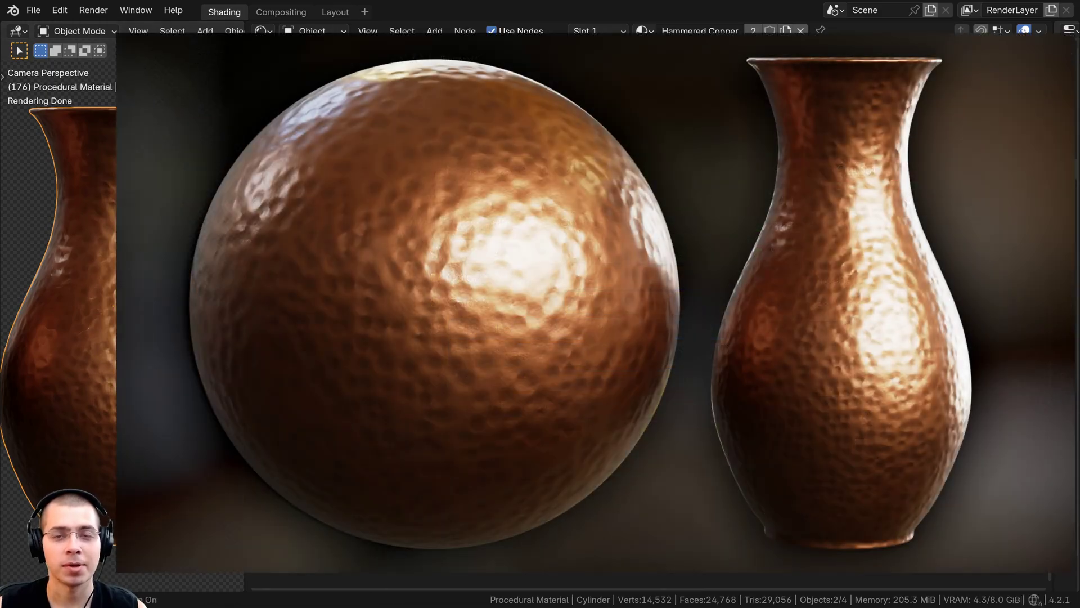
Widen the 3D viewport and frame both the sphere and the vase in it.
left_click_drag(567, 315, 528, 316)
middle_click_drag(253, 313, 97, 322, "shift")
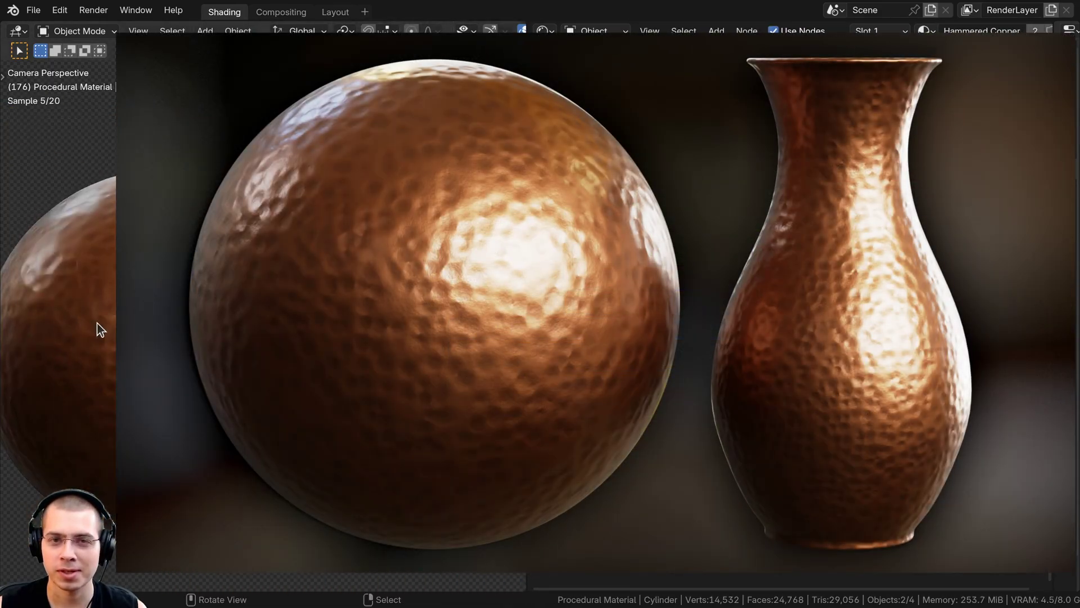
scroll(130, 323, "down", 4)
middle_click_drag(263, 327, 263, 313, "shift")
scroll(263, 314, "up", 1)
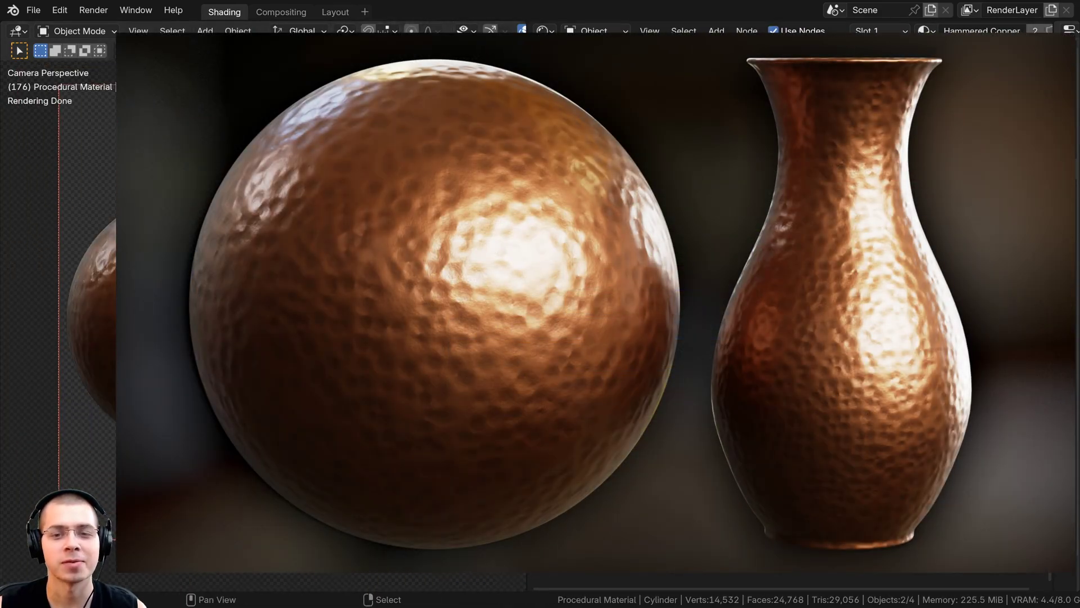
key("g")
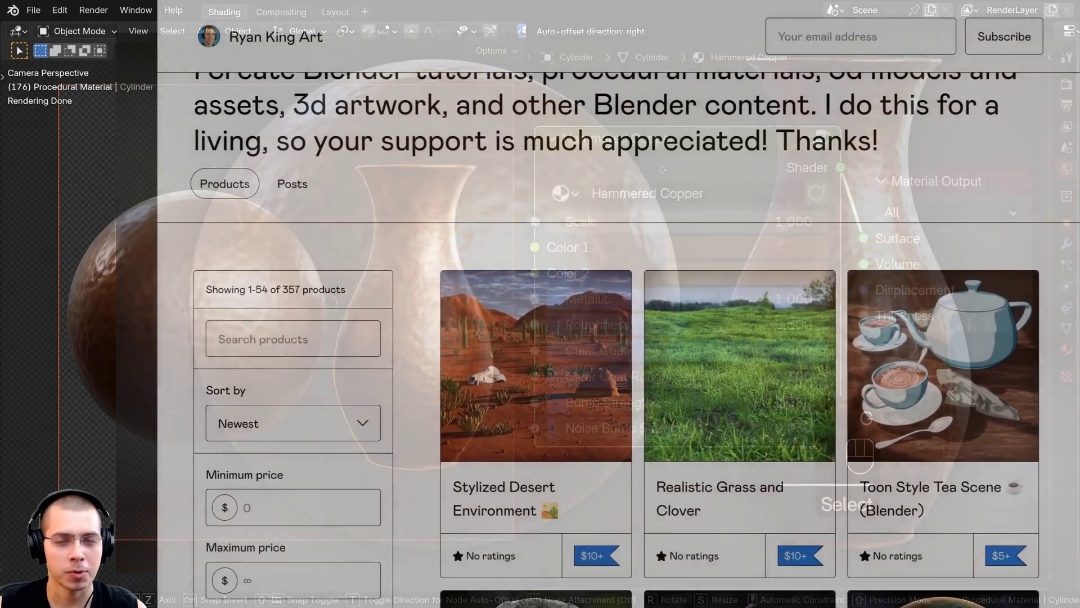